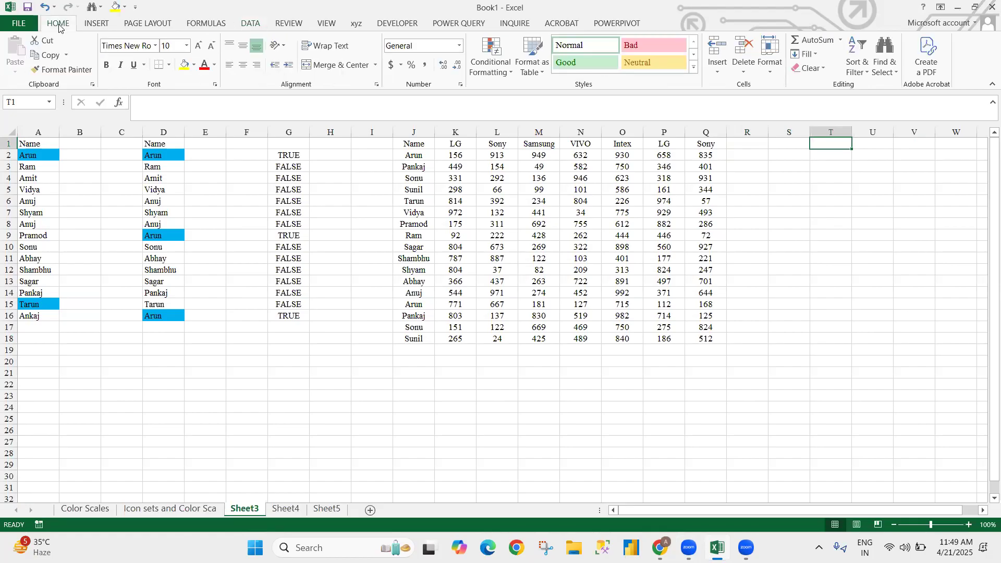
Step: Add list data validation to cell T1, using the Name column range =$J$1:$J$18 as the source
click(250, 24)
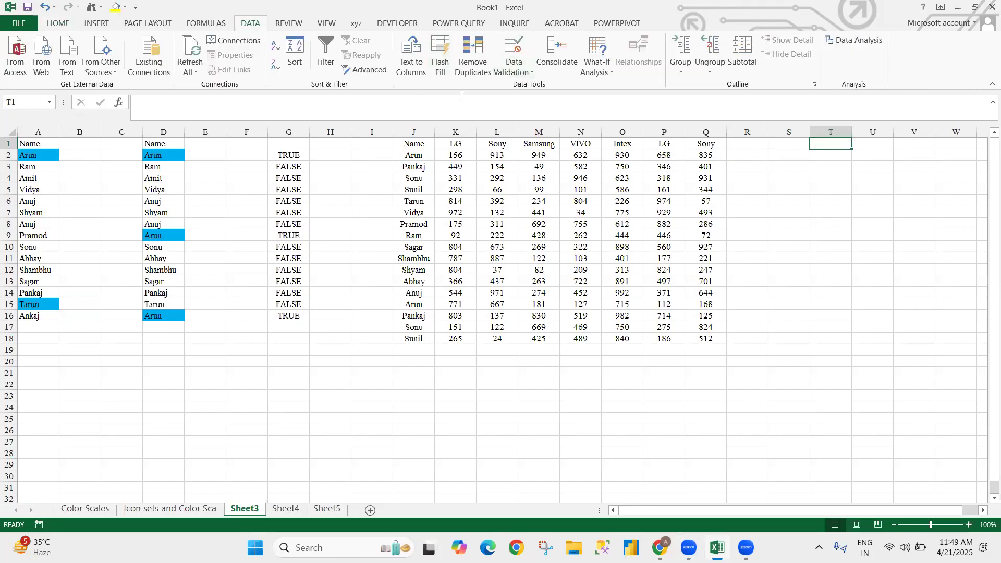
click(504, 76)
click(525, 88)
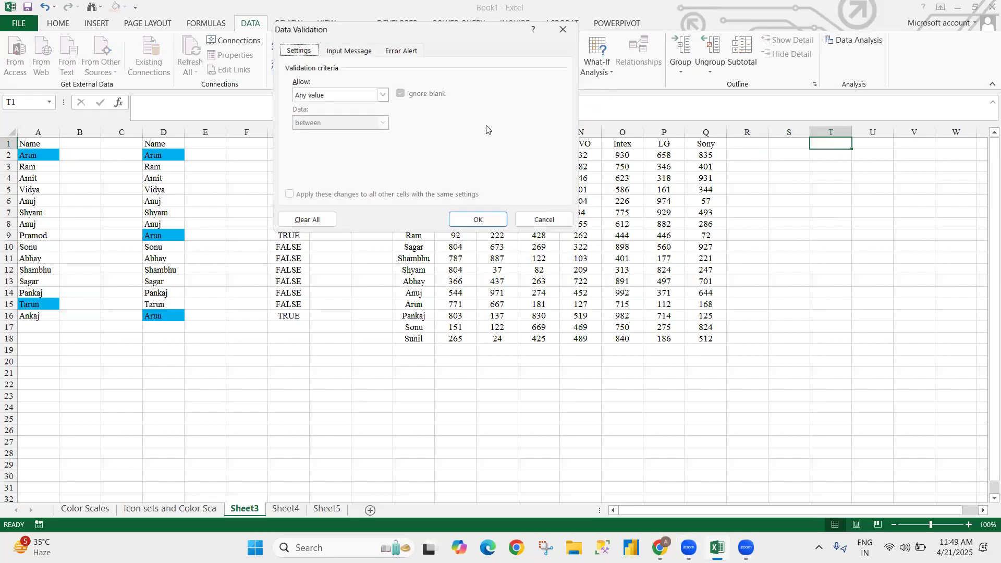
click(382, 94)
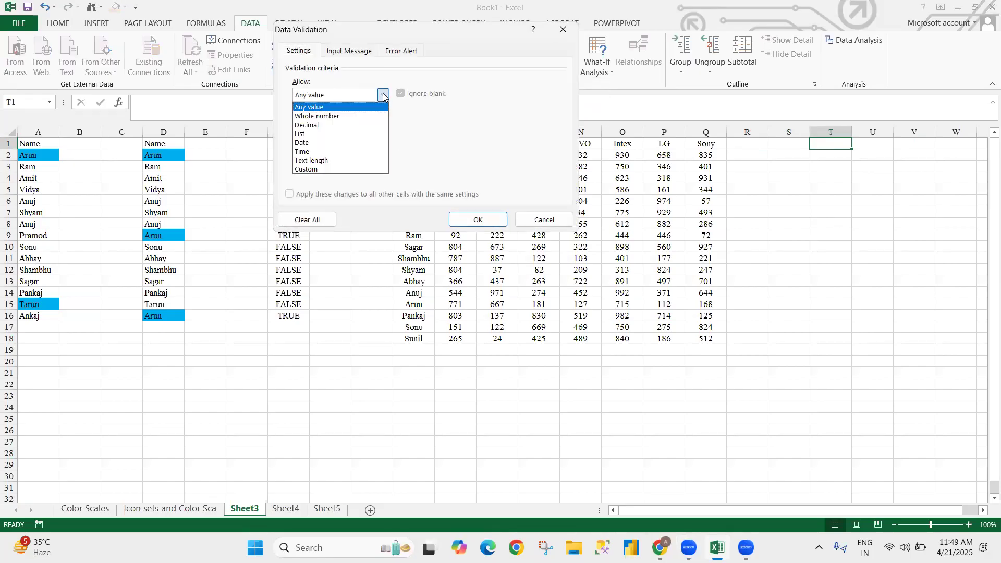
click(316, 134)
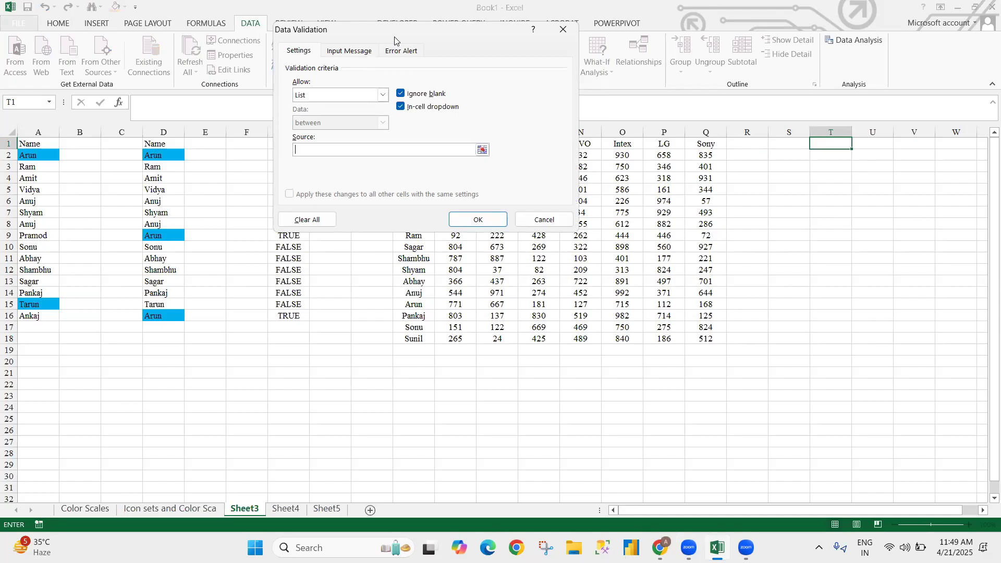
drag(398, 33, 168, 33)
drag(413, 145, 407, 336)
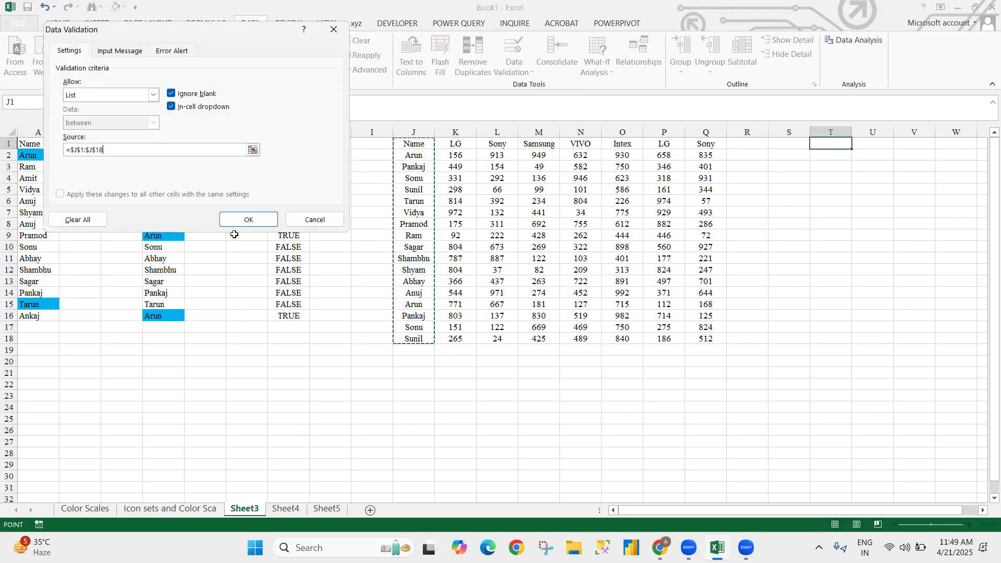
click(234, 224)
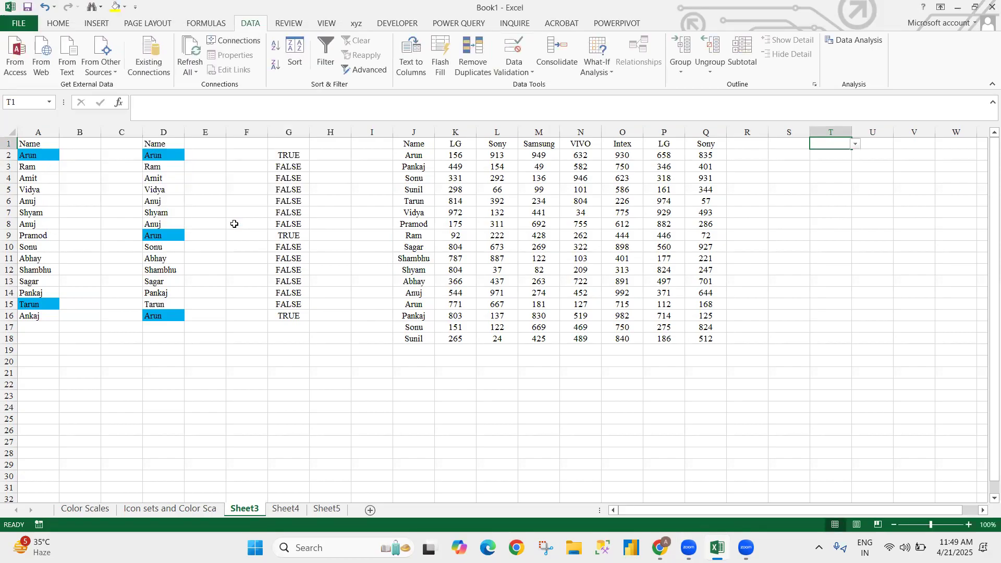
Step: Choose the name listed in J4 from the dropdown in cell T1
click(853, 145)
click(826, 184)
click(829, 211)
click(821, 252)
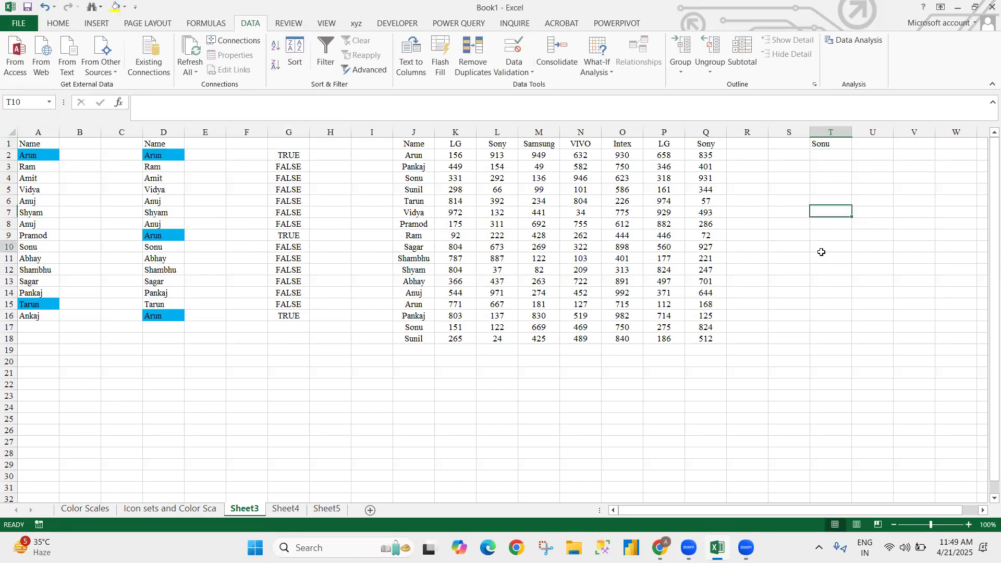
click(808, 190)
Step: Examine the rows of the data table J1:Q18 to see which row belongs to the name chosen in T1
key(ctrl+Up)
key(ctrl+Left)
key(ctrl+Left)
key(Left)
key(Right)
key(ctrl+shift+Right)
key(Down)
key(Down)
key(Down)
key(ctrl+shift+Right)
key(Down)
key(Down)
key(Down)
key(Down)
key(ctrl+shift+Right)
key(ctrl+Up)
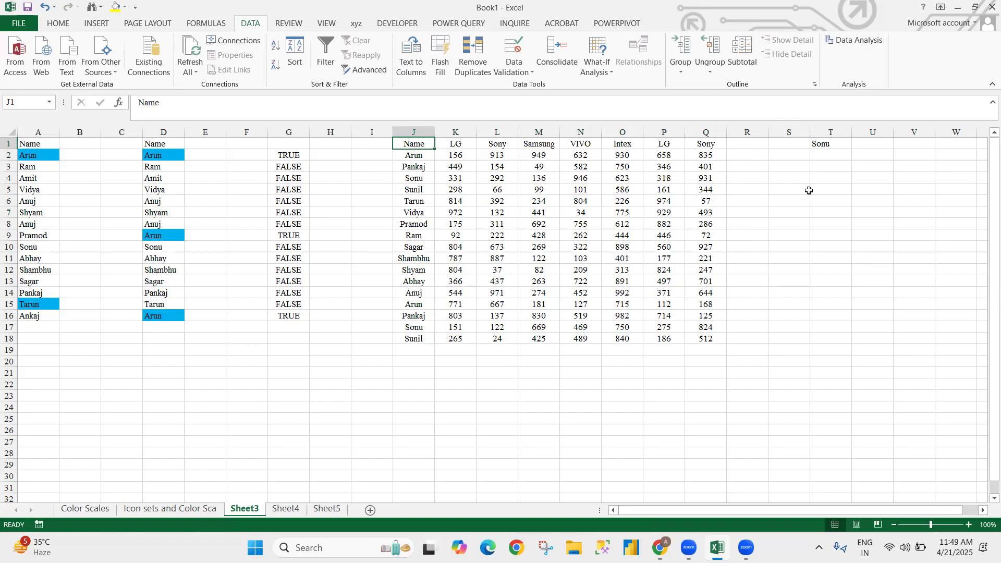
key(Down)
key(Down)
key(Down)
key(ctrl+shift+Right)
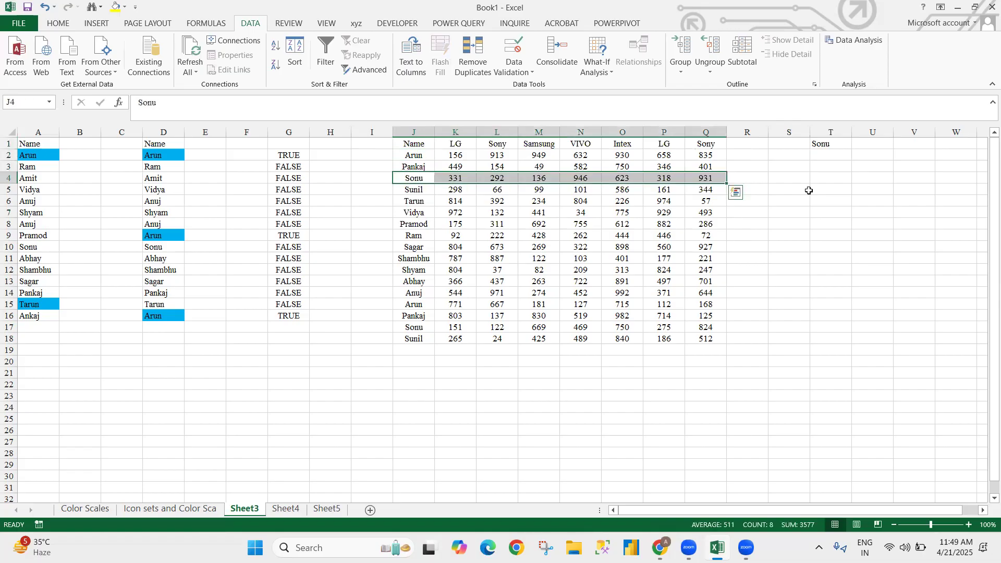
key(Down)
key(Down)
key(Down)
key(Down)
key(Down)
key(ctrl+Up)
key(Right)
key(Left)
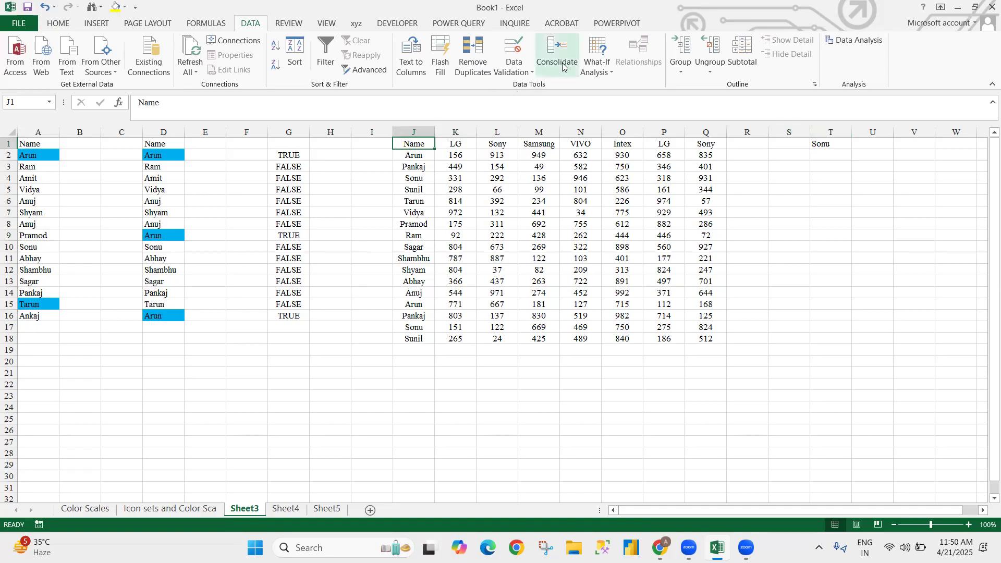
Step: Start a formula-based conditional formatting rule on cell J1 with the formula =$J2=$T$1
scroll(48, 21, up, 4)
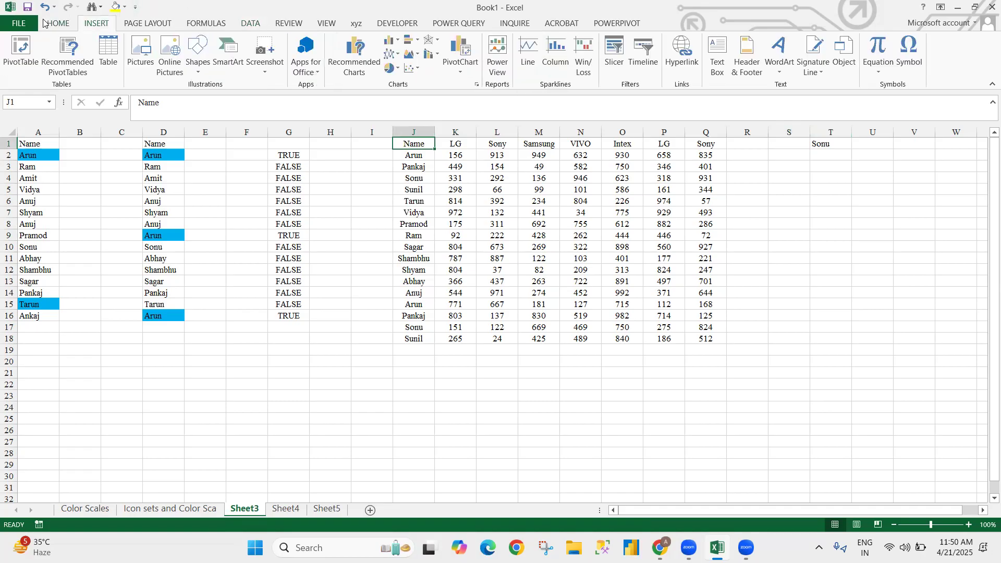
click(490, 60)
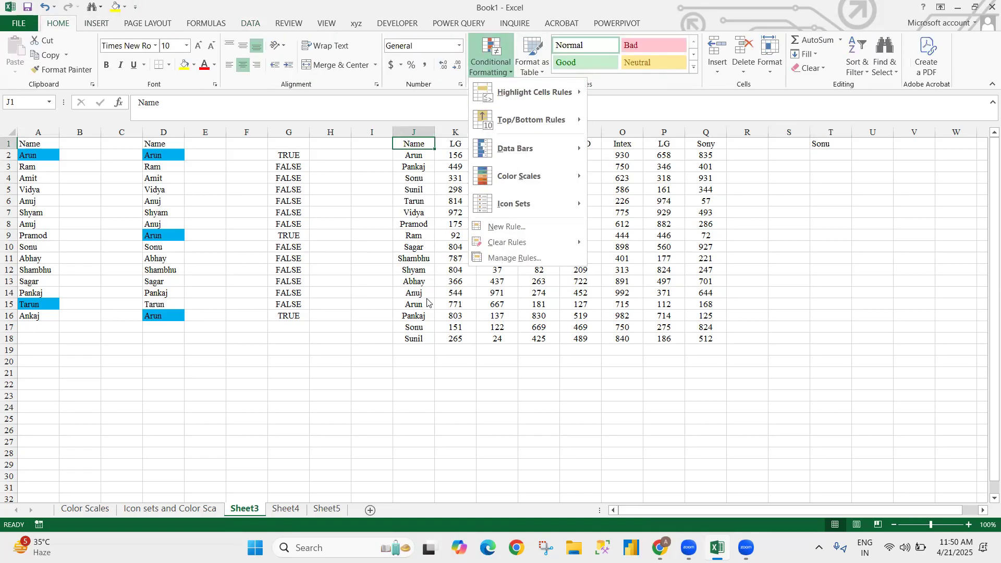
click(512, 228)
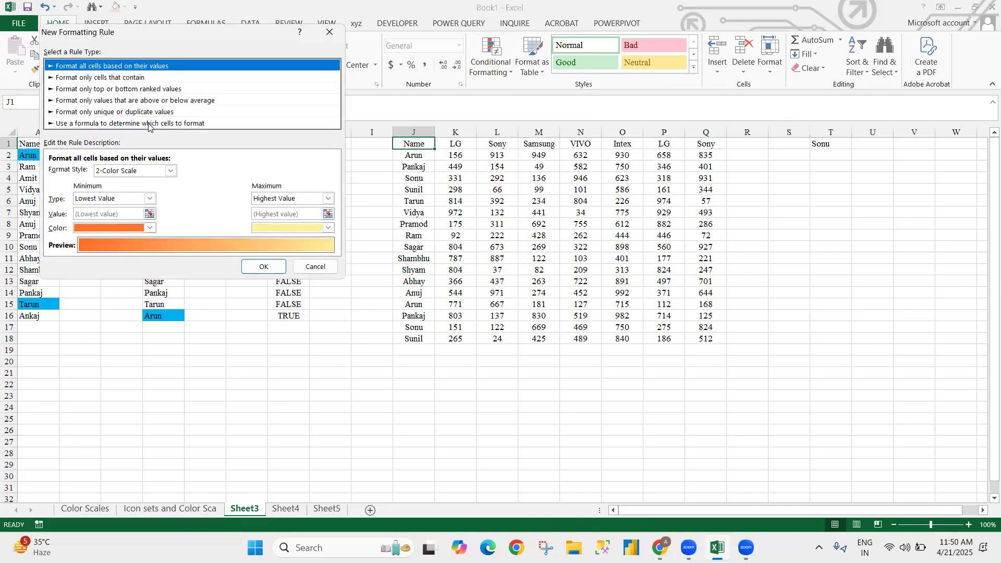
click(89, 124)
click(70, 172)
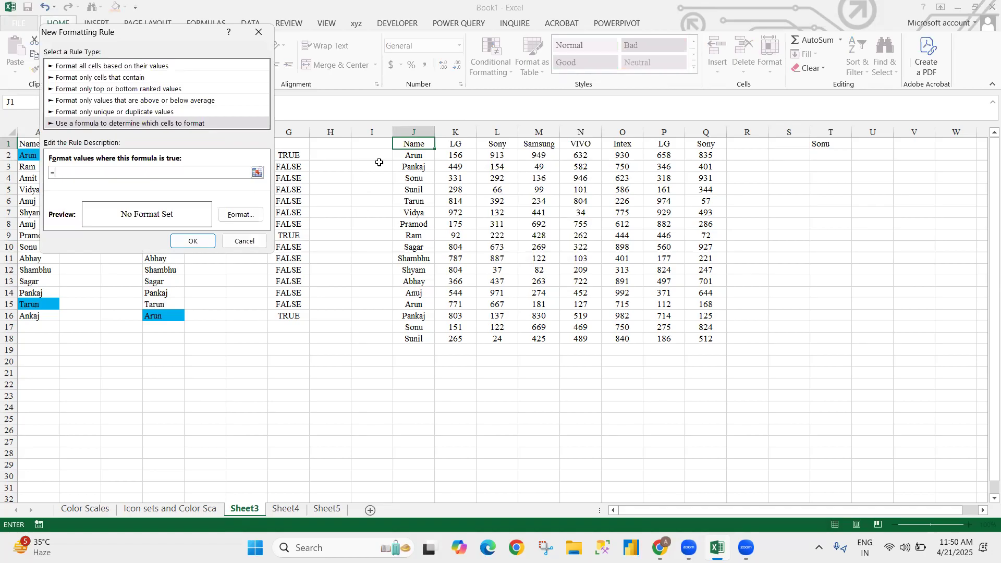
click(400, 157)
text(=)
click(844, 139)
Step: Give the J1 rule a dark red fill and apply the rule
click(228, 218)
click(240, 214)
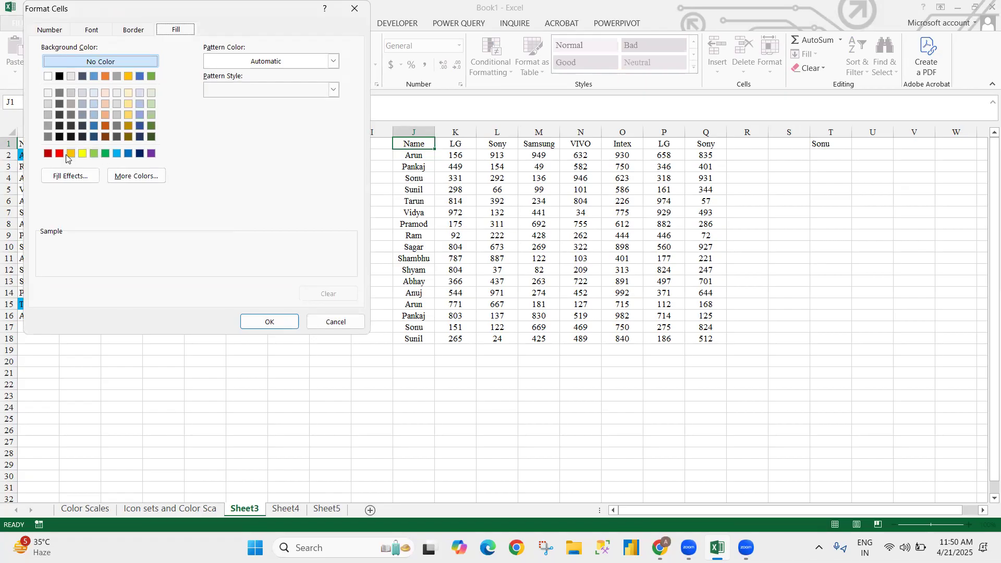
click(47, 154)
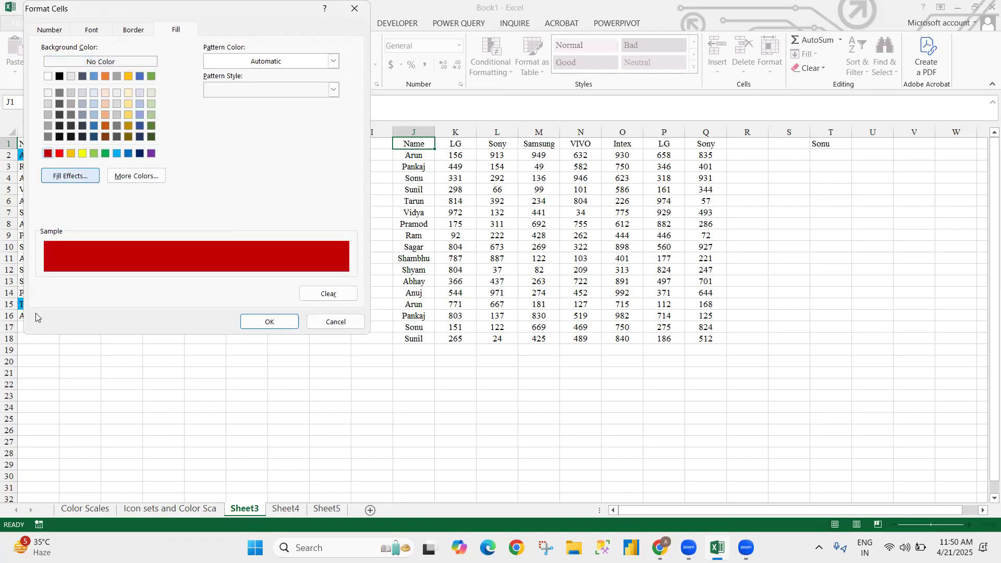
click(268, 323)
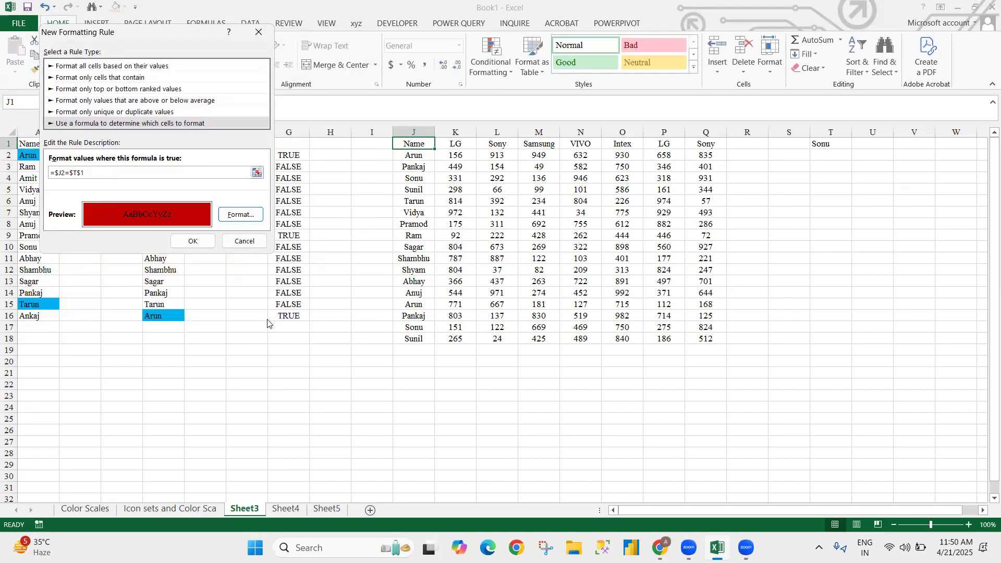
click(191, 241)
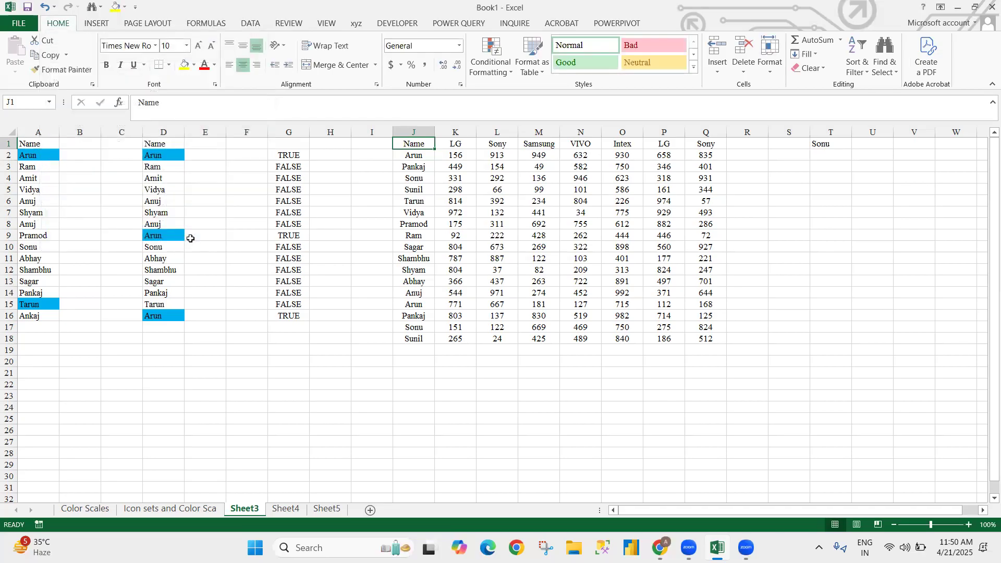
Step: Paste only the formatting of J1 onto the Name column range J1:J18
key(ctrl+shift+Down)
key(ctrl+c)
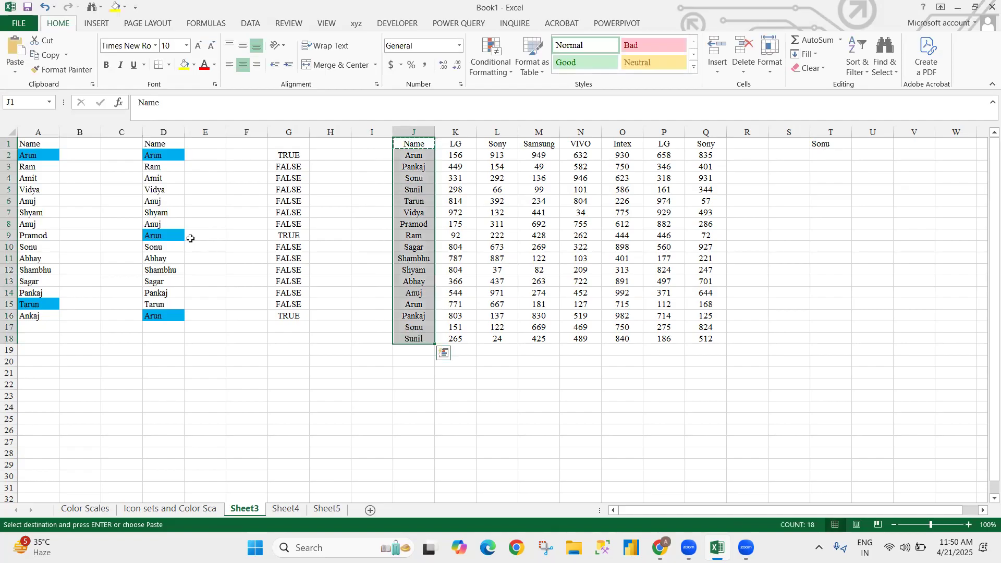
key(ctrl+alt+v)
key(Return)
key(Escape)
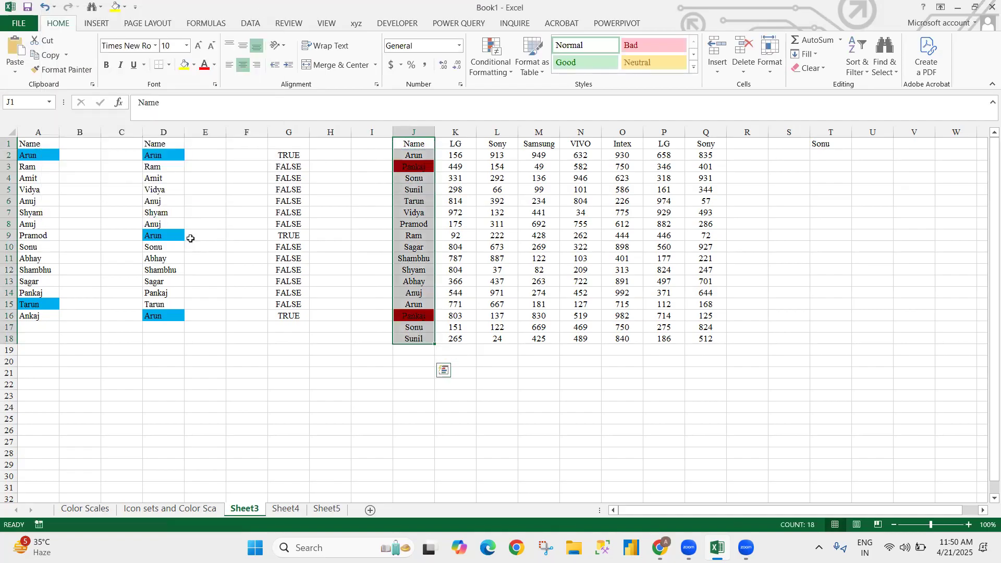
Step: Compare header cell J1 and first name cell J2 with the highlighted names to check the rule's starting row
key(Down)
key(Up)
key(Down)
key(Up)
key(Down)
key(Up)
key(Down)
key(Up)
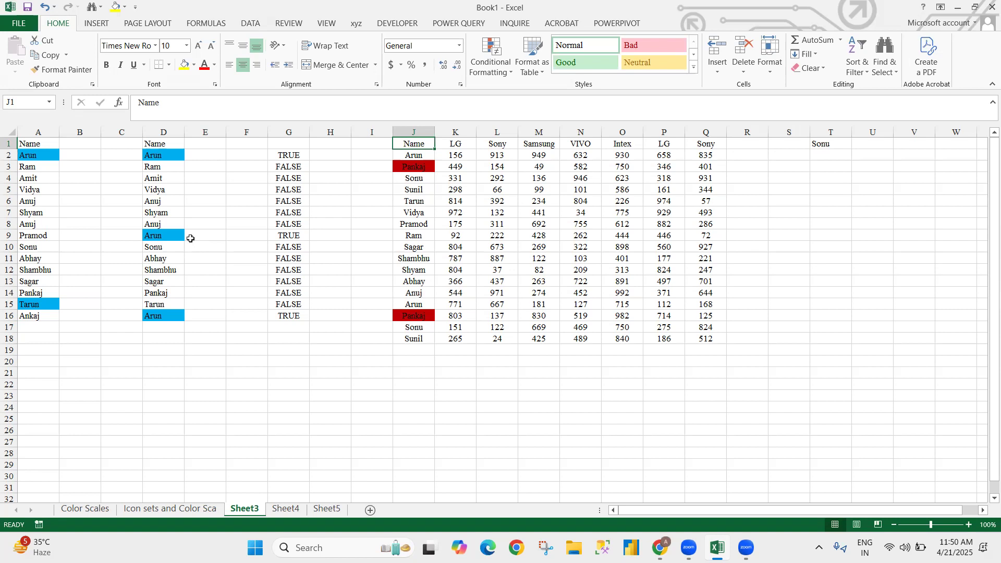
key(Down)
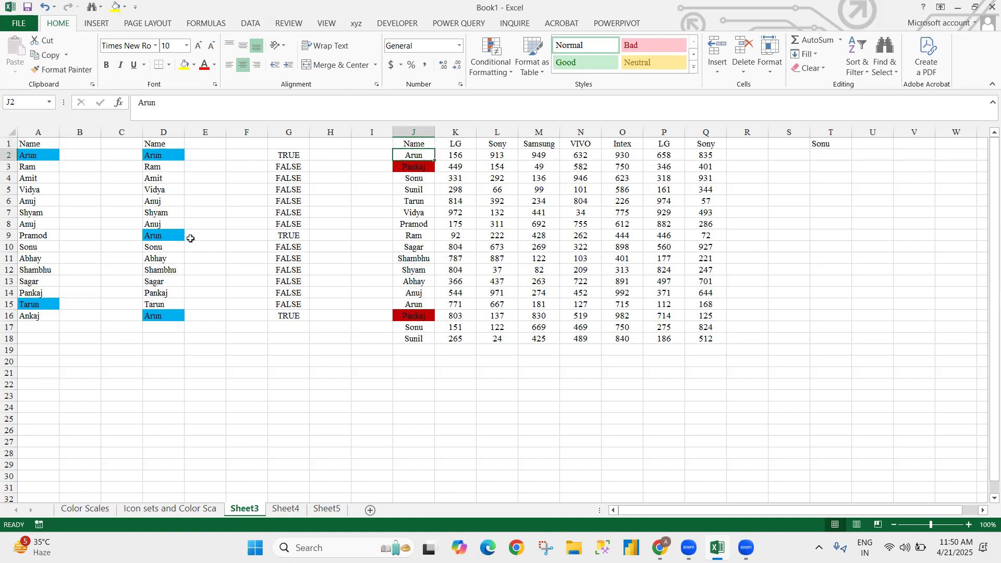
key(Up)
key(Down)
key(ctrl+shift+Down)
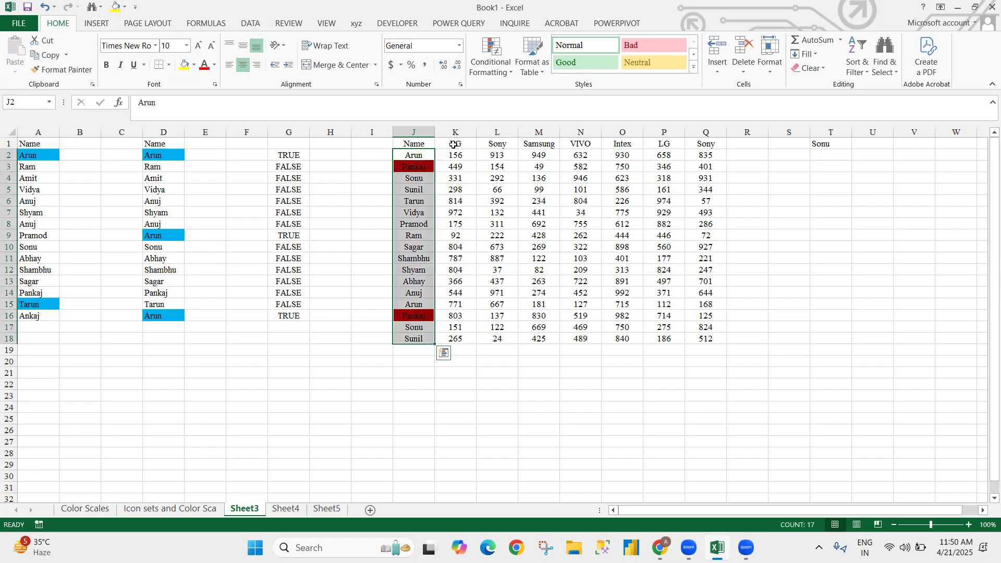
key(Up)
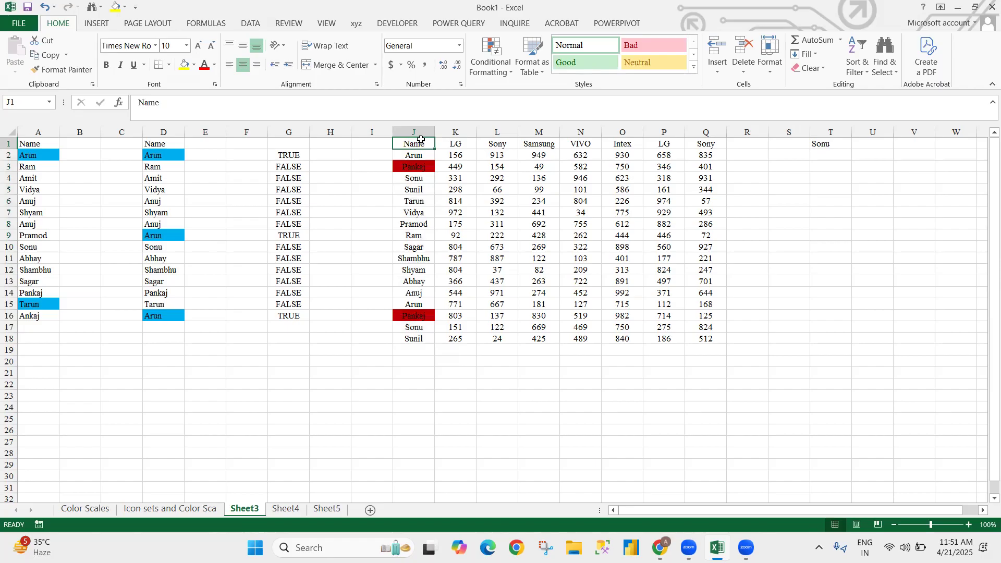
key(Down)
key(Up)
key(Down)
key(Up)
key(Down)
key(Up)
Step: With J1:J18 selected, try clearing the conditional formatting rules from the entire sheet, and undo it
key(ctrl+shift+Down)
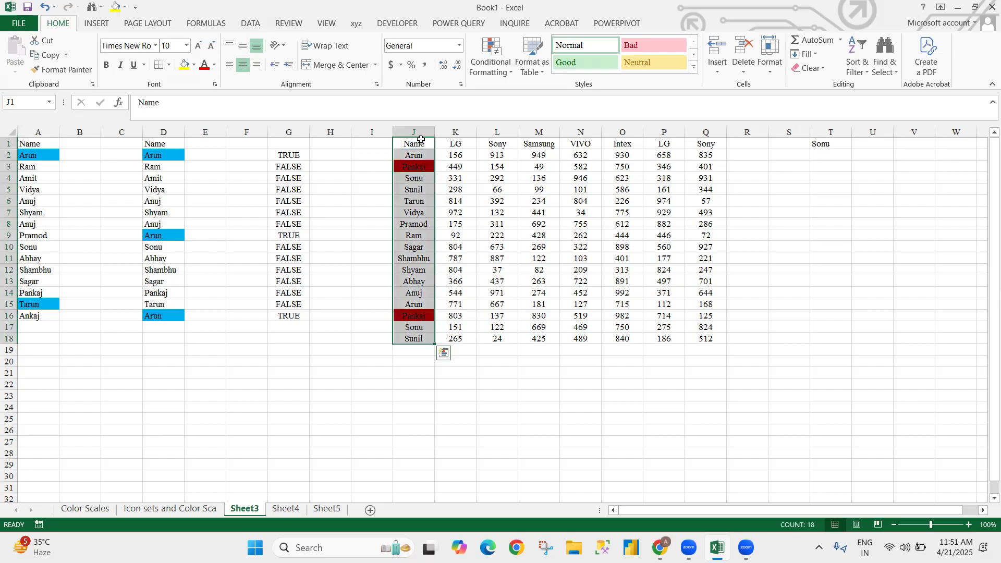
click(494, 65)
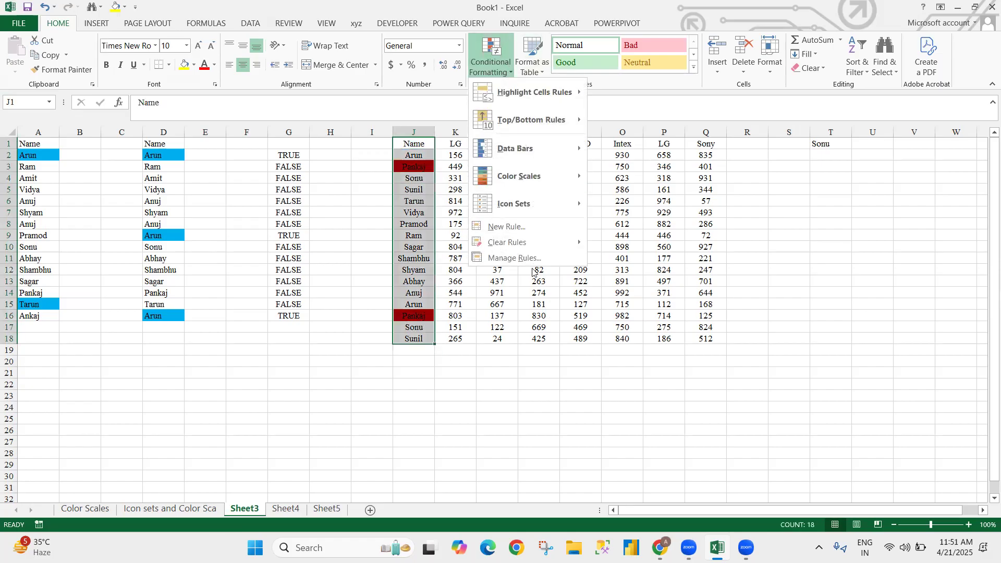
mouse_move(524, 241)
click(646, 263)
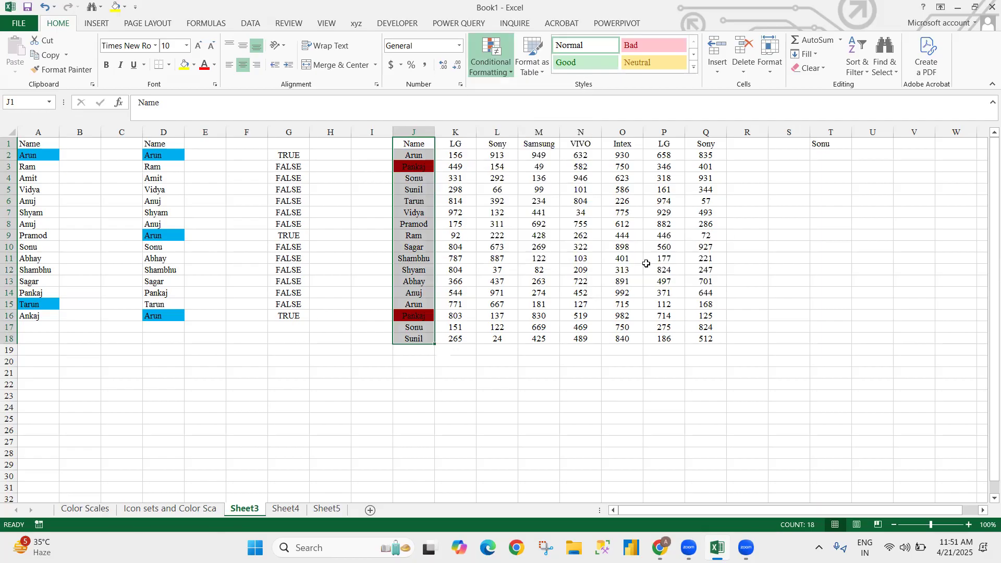
key(ctrl+z)
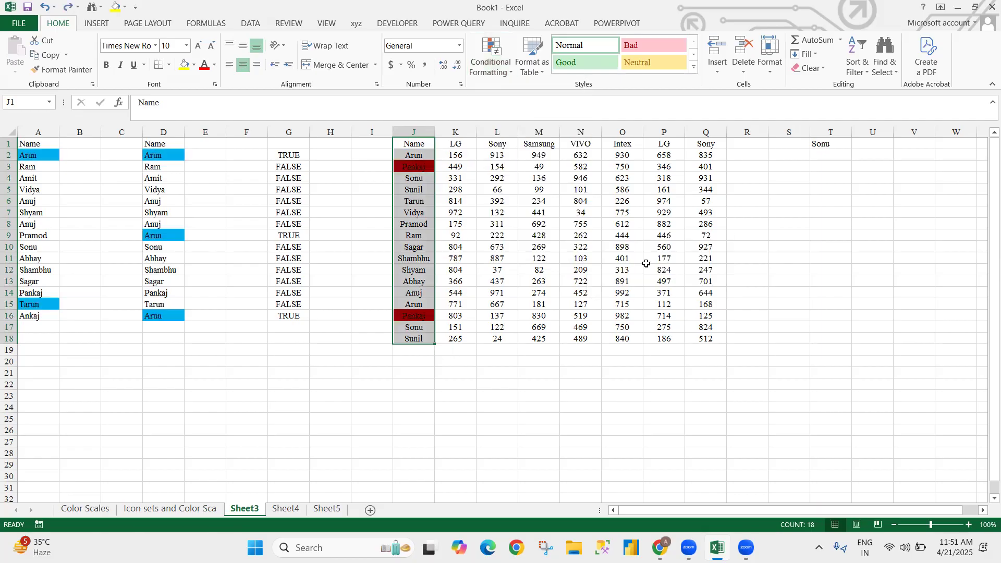
Step: Clear the conditional formatting rules from the selected cells J1:J18 only
click(491, 62)
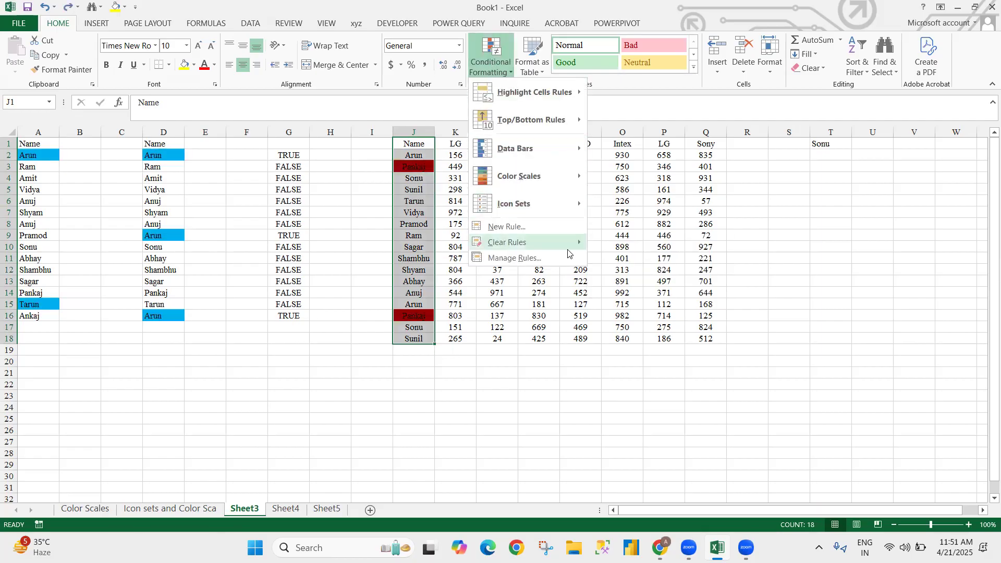
mouse_move(556, 236)
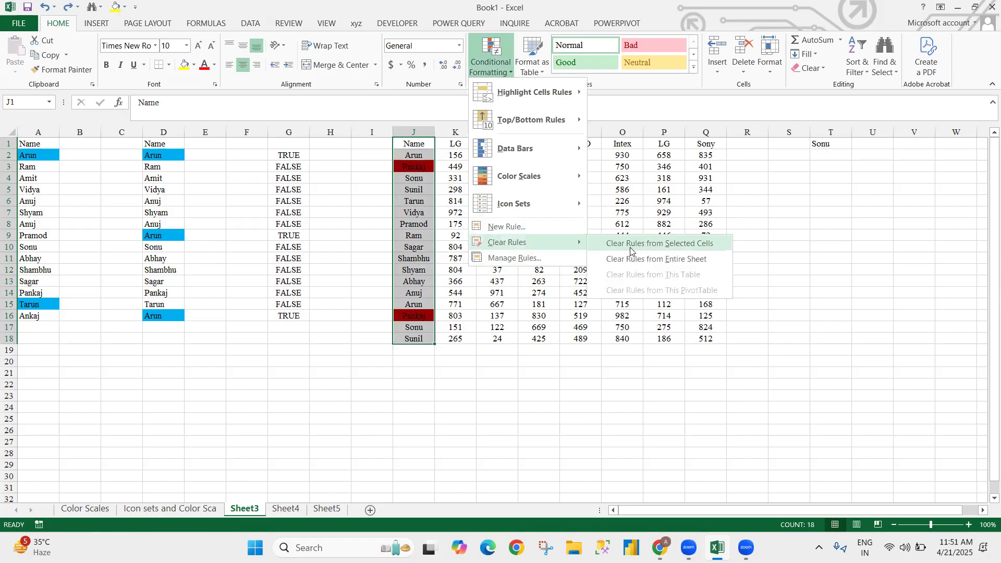
click(644, 244)
key(Down)
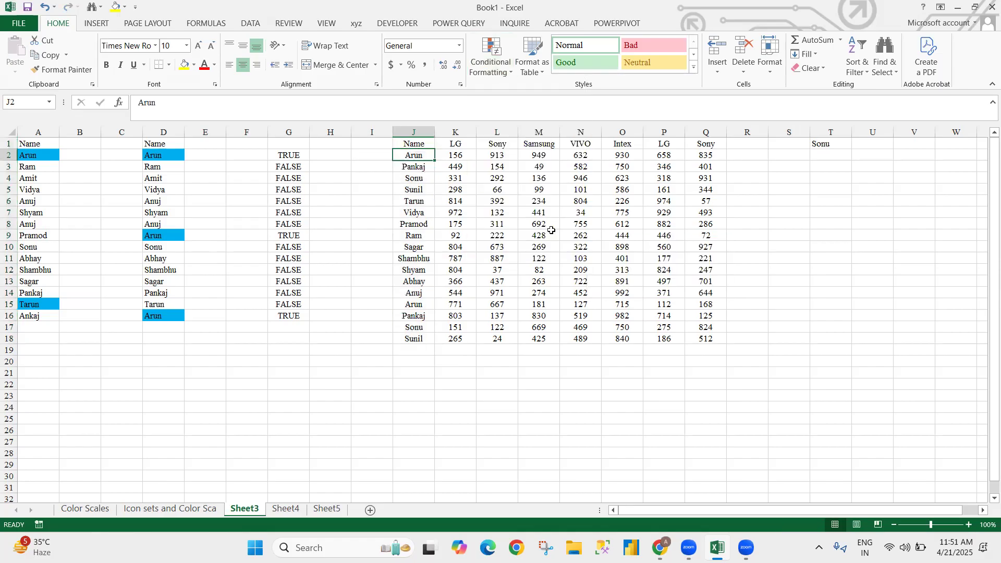
Step: Start a formula-based conditional formatting rule on cell J2 with the formula =$J2=$T$1
click(490, 71)
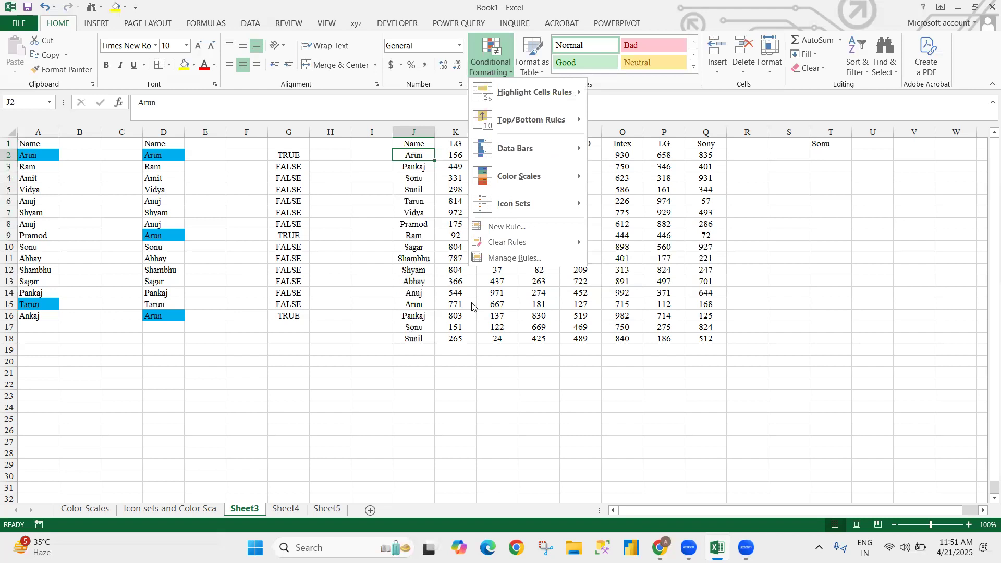
click(505, 226)
click(68, 112)
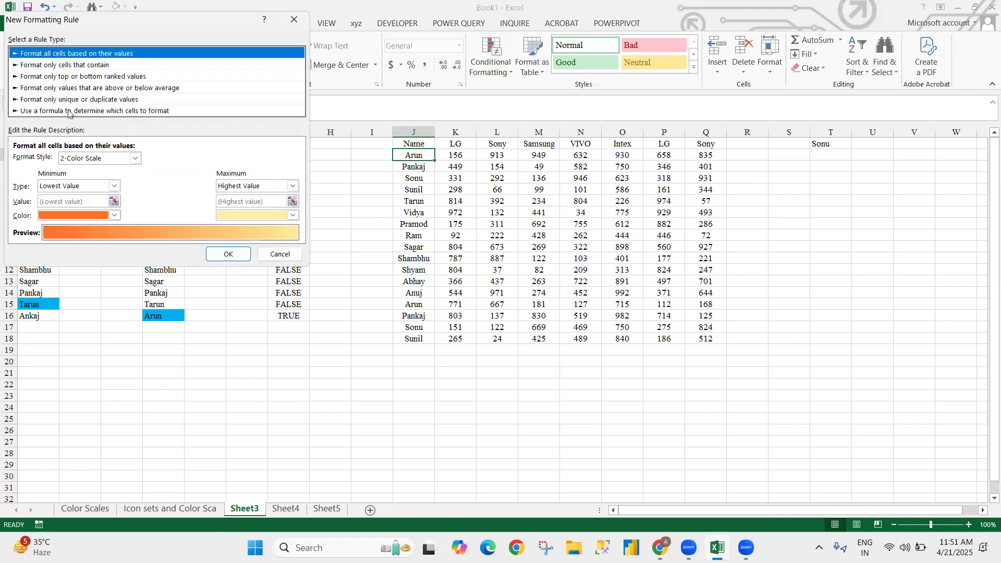
click(49, 161)
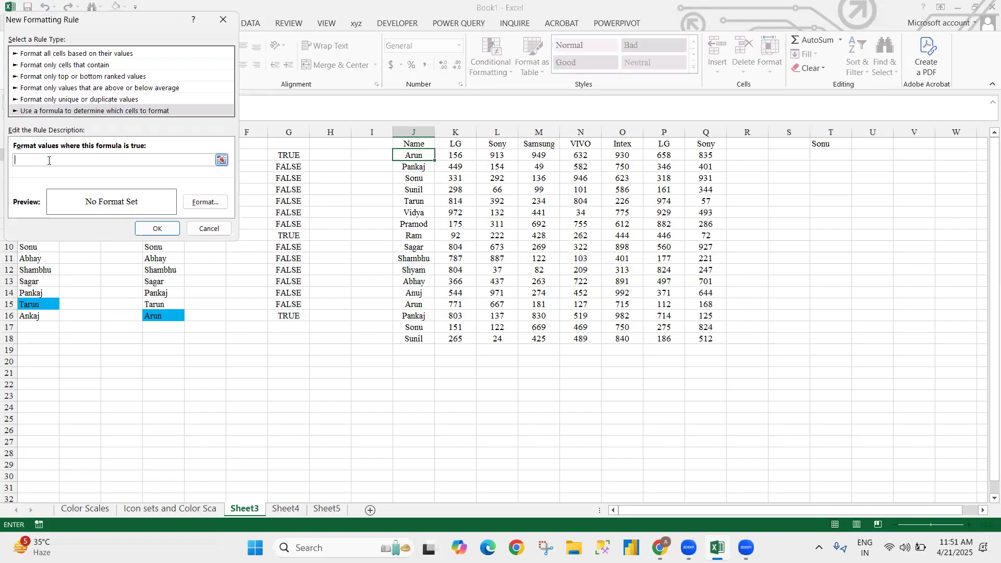
click(400, 154)
key(F4)
key(F4)
text(=)
click(825, 146)
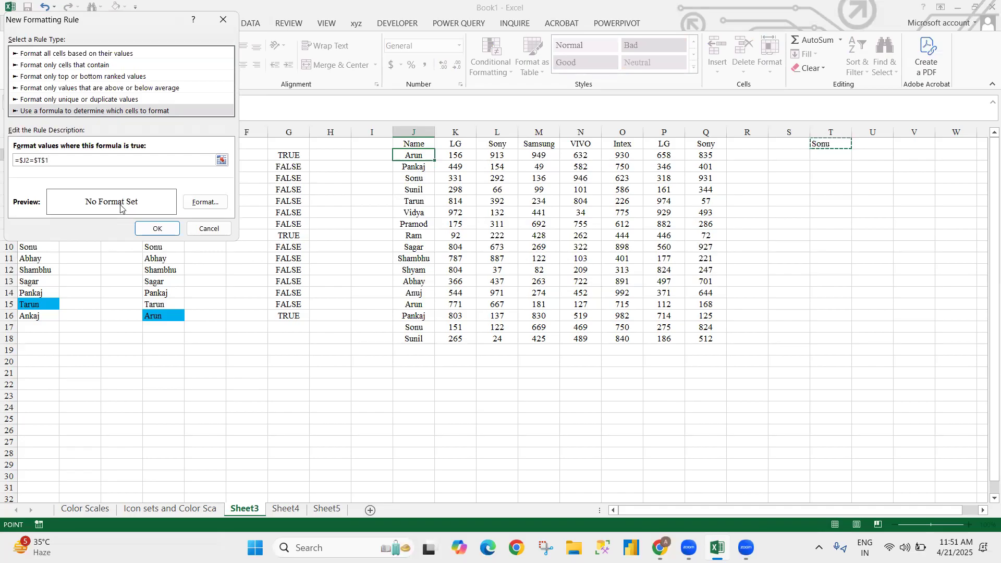
Step: Give the =$J2=$T$1 rule a dark red fill and apply it to cell J2
click(205, 202)
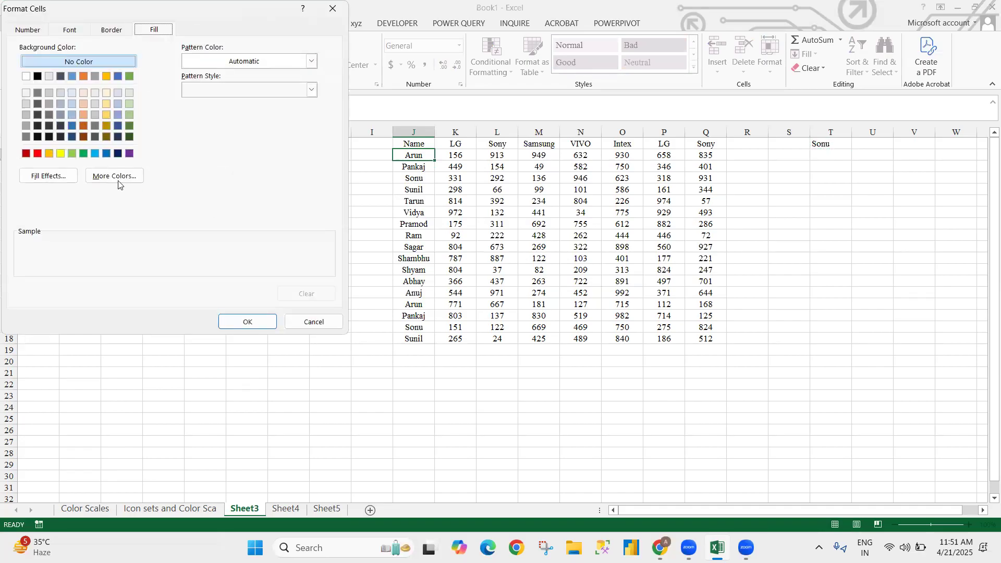
click(38, 153)
click(26, 154)
click(222, 323)
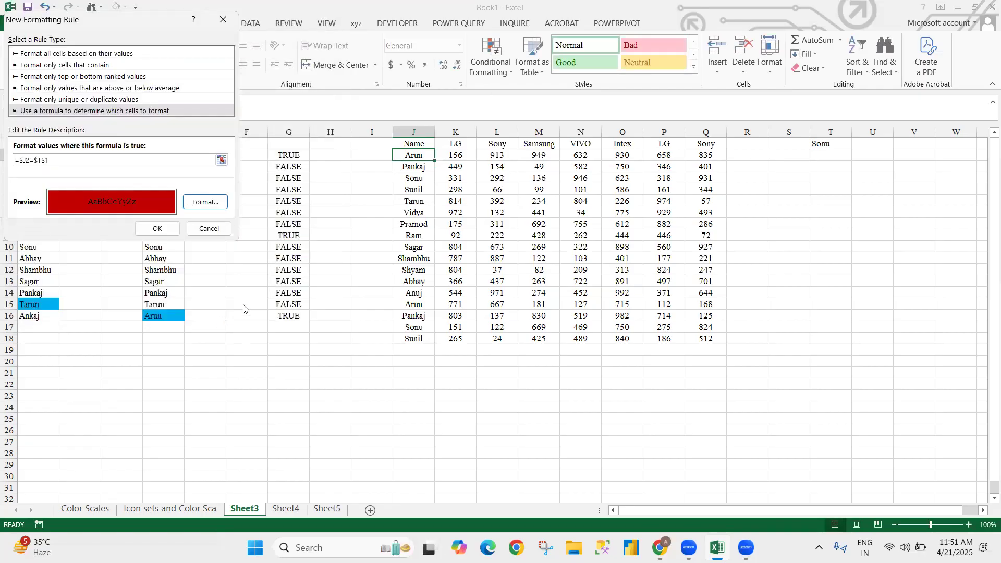
click(147, 228)
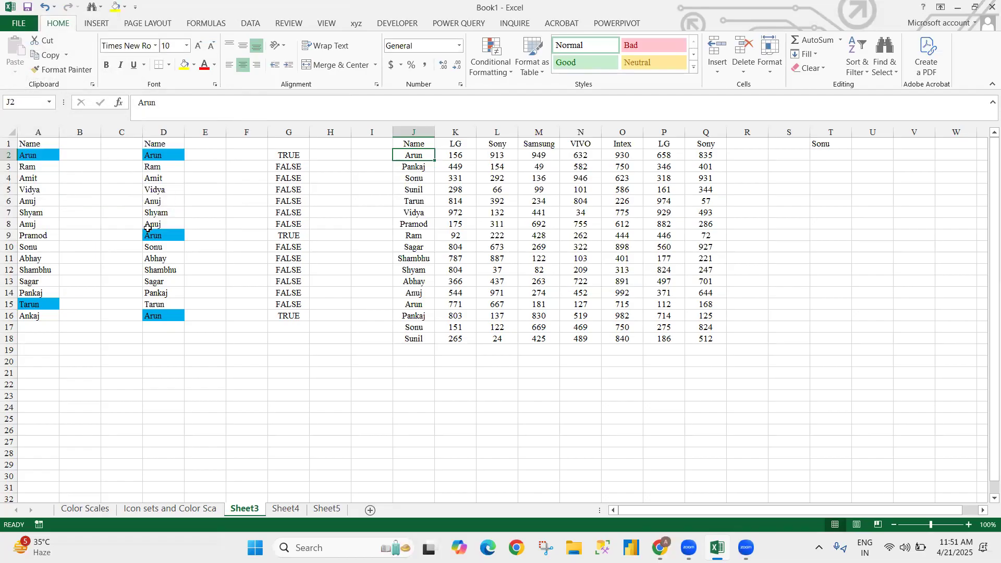
Step: Copy J2 and paste only its formatting onto the name cells J2:J18
key(ctrl+c)
key(ctrl+shift+Down)
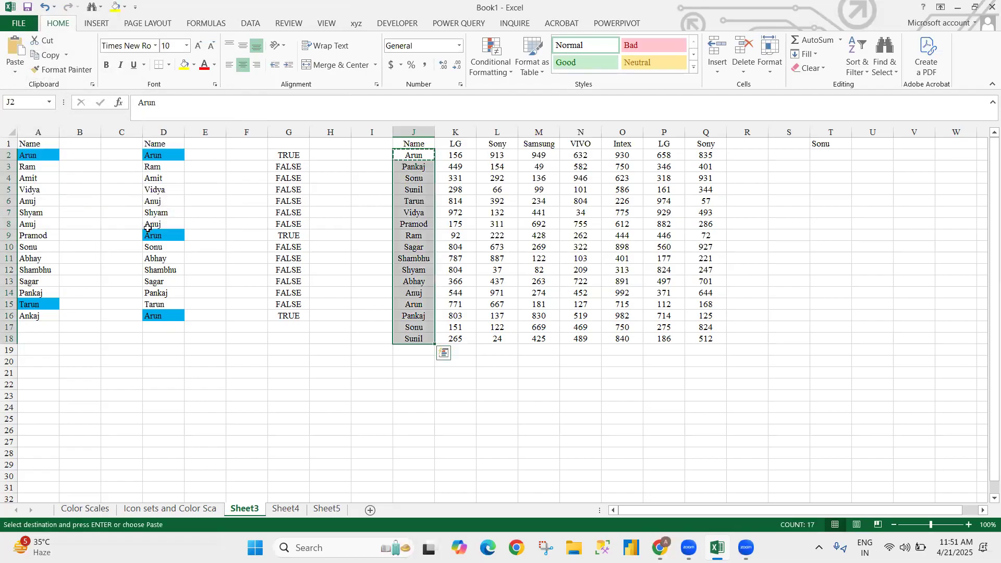
key(ctrl+alt+v)
key(t)
key(Return)
key(Escape)
key(ctrl+Up)
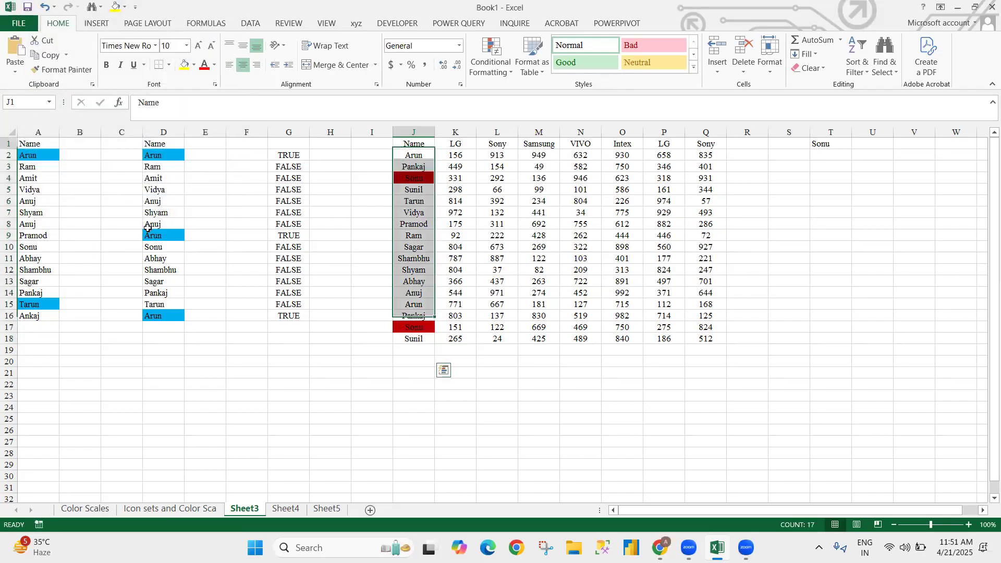
Step: Copy J2 again and paste only its formatting across the first data row, J2:Q2
key(Down)
key(Up)
key(Down)
key(ctrl+c)
key(ctrl+shift+Right)
key(ctrl+alt+v)
key(Escape)
Step: Copy the formatting of J2:Q2 down over all the data rows, J2:Q18
key(ctrl+c)
key(ctrl+shift+Down)
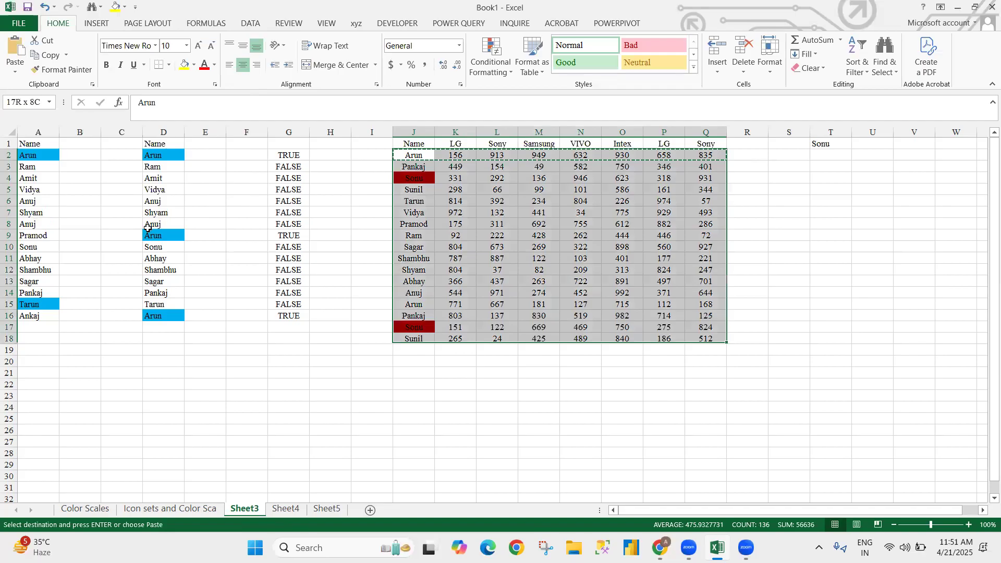
key(ctrl+alt+v)
key(Return)
key(Escape)
Step: Test the row highlighting by picking the name from cell J7 in the T1 dropdown
key(Down)
key(Up)
key(Up)
key(Right)
key(Right)
key(Right)
key(Right)
key(Right)
key(Right)
key(Right)
key(Right)
key(Right)
key(Right)
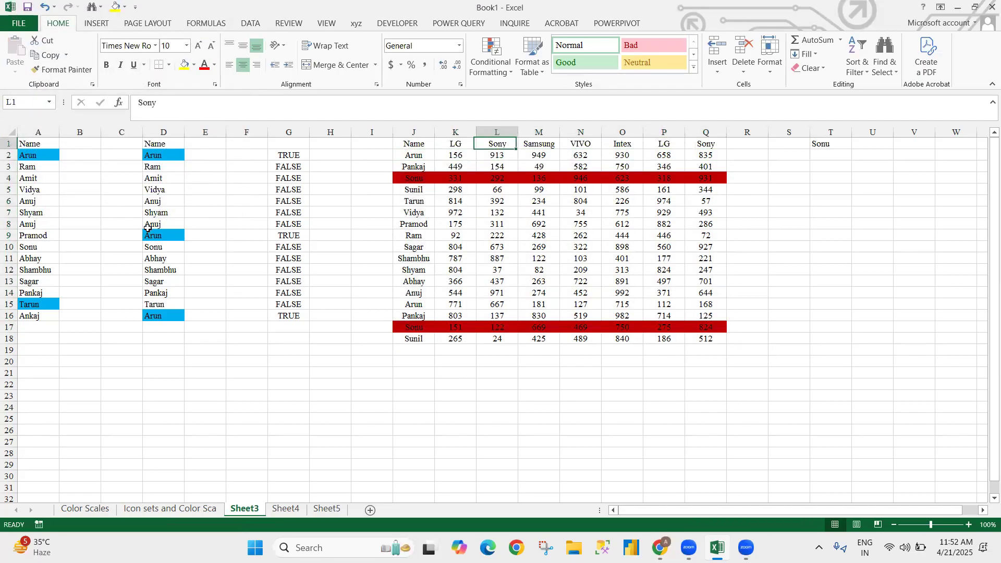
key(alt+Down)
key(Down)
key(Down)
key(Down)
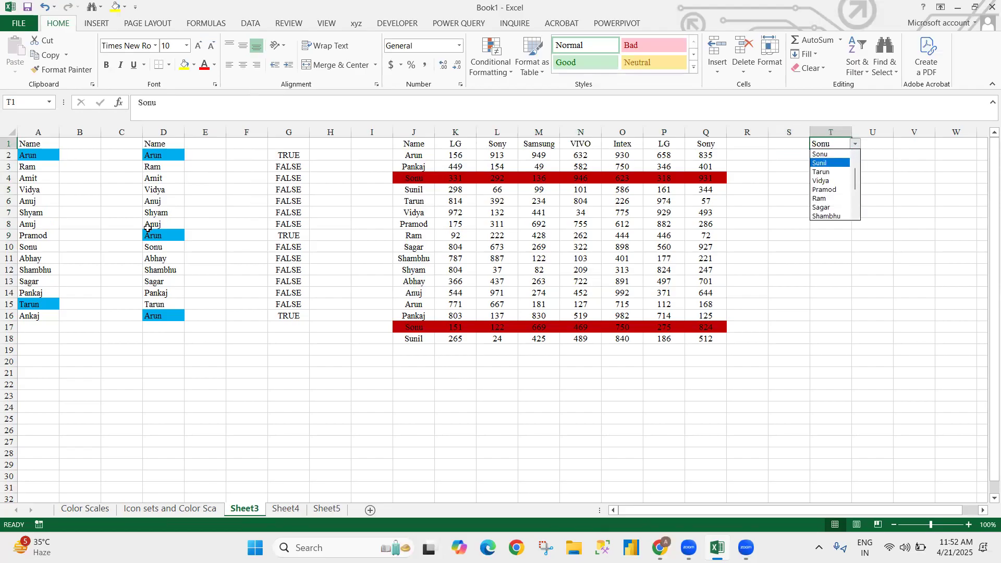
key(Return)
Step: Set the T1 dropdown to the name listed in cell J12 to test the row highlighting again
key(alt+Down)
key(Down)
key(Down)
key(Down)
key(Down)
key(Down)
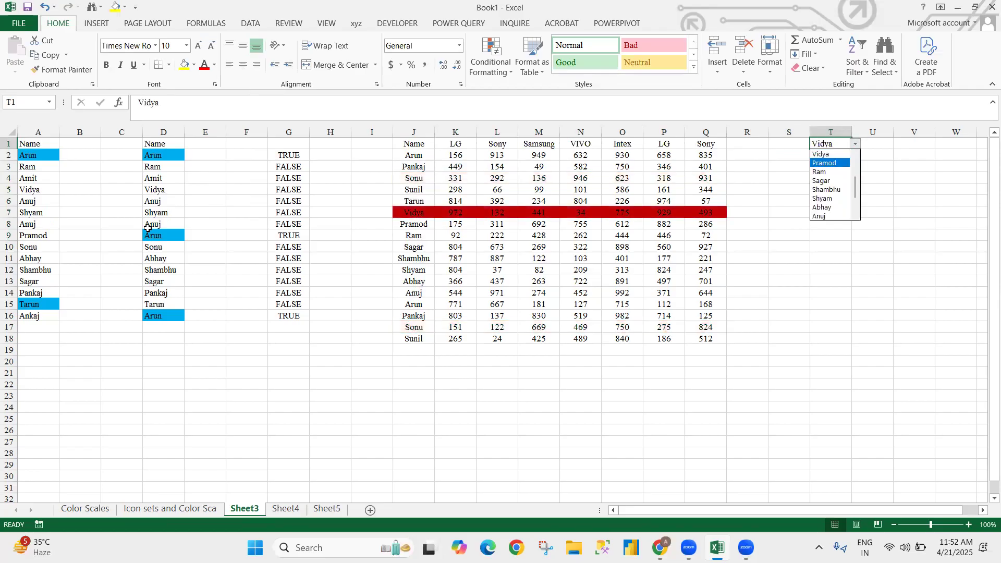
key(Return)
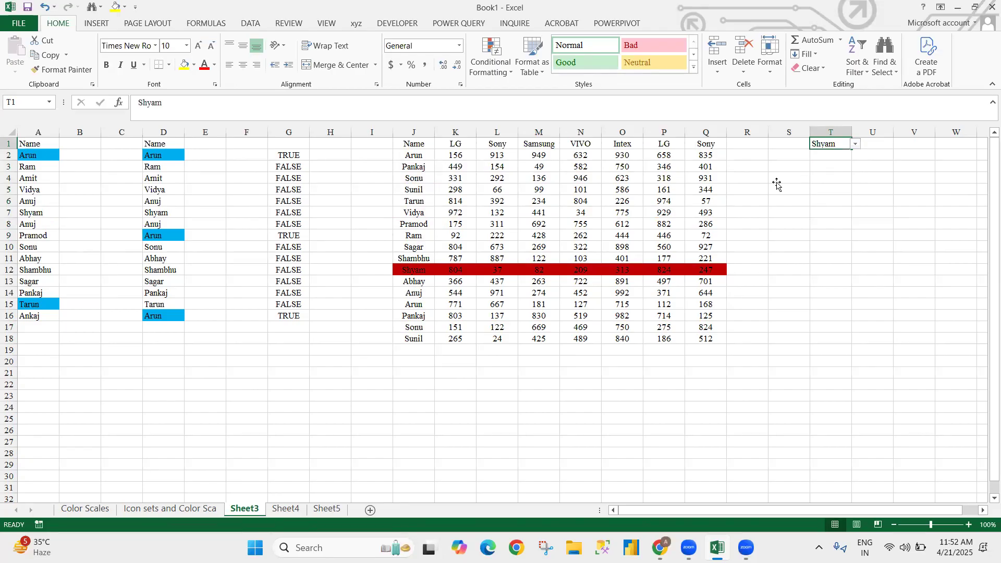
Step: Check which conditional formatting rules apply to header cell J1 in the Rules Manager
click(802, 178)
click(503, 65)
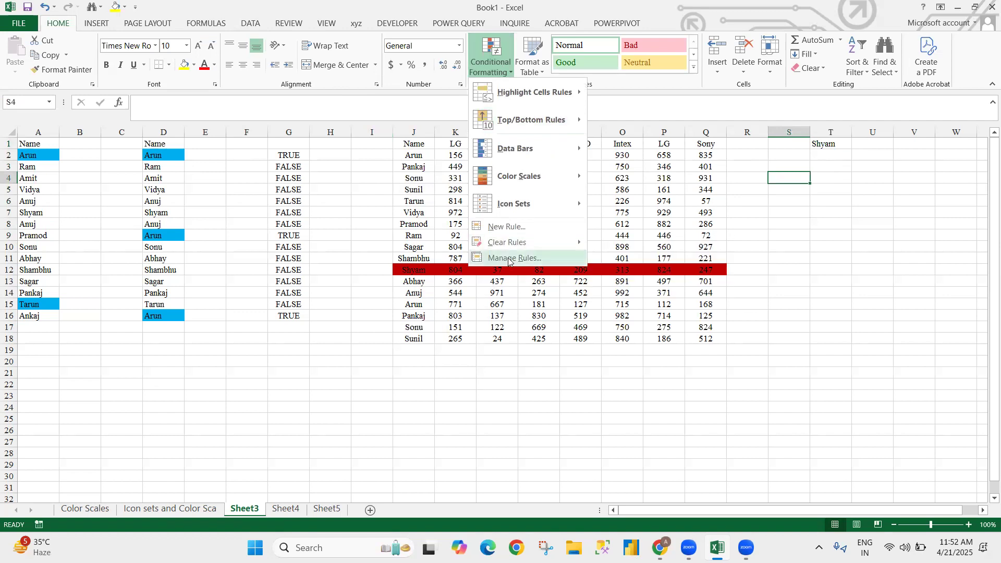
click(445, 286)
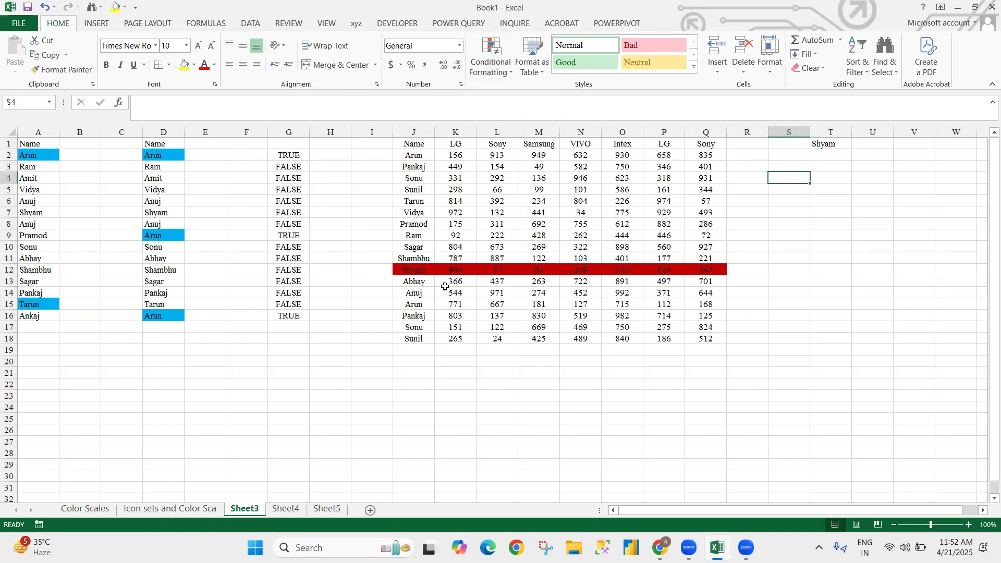
click(423, 271)
click(416, 144)
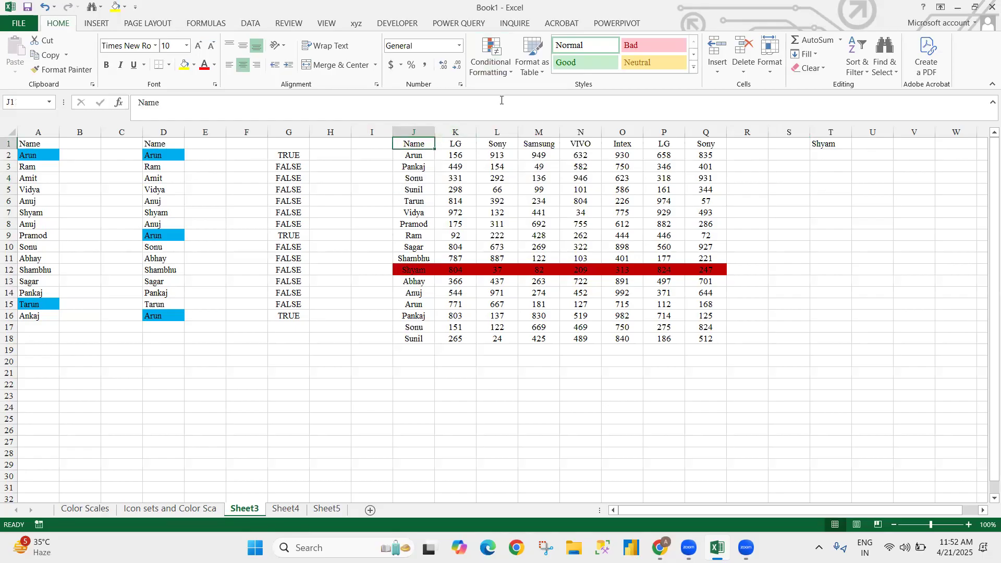
click(491, 58)
click(508, 257)
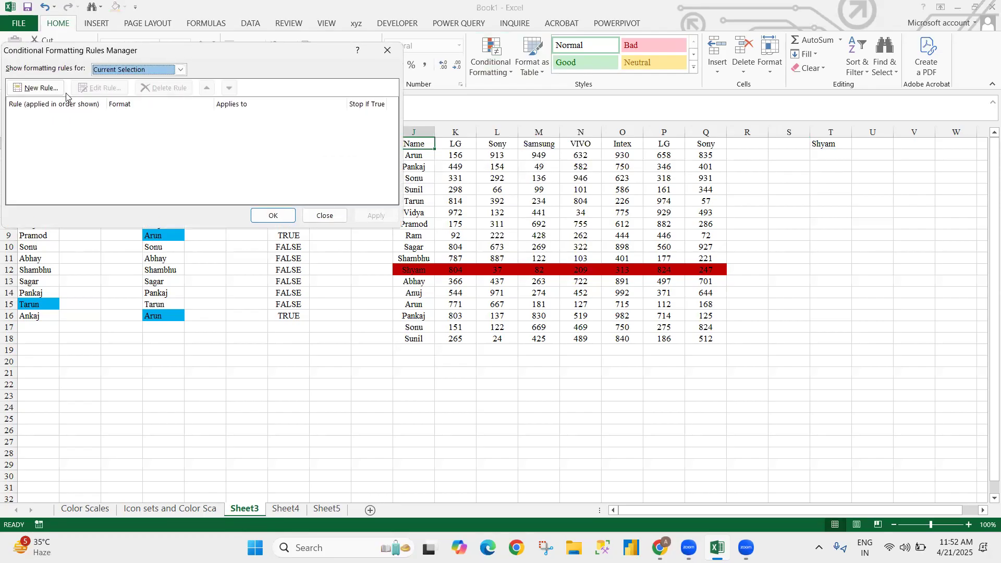
click(387, 50)
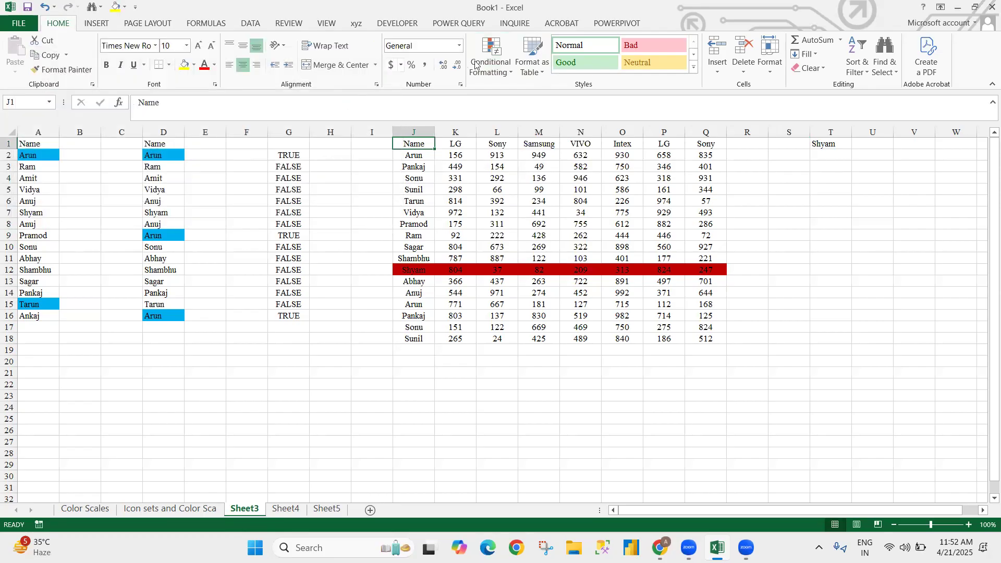
Step: Review the conditional formatting rule on cell J2, including its applied range and formula, without changing it
click(409, 160)
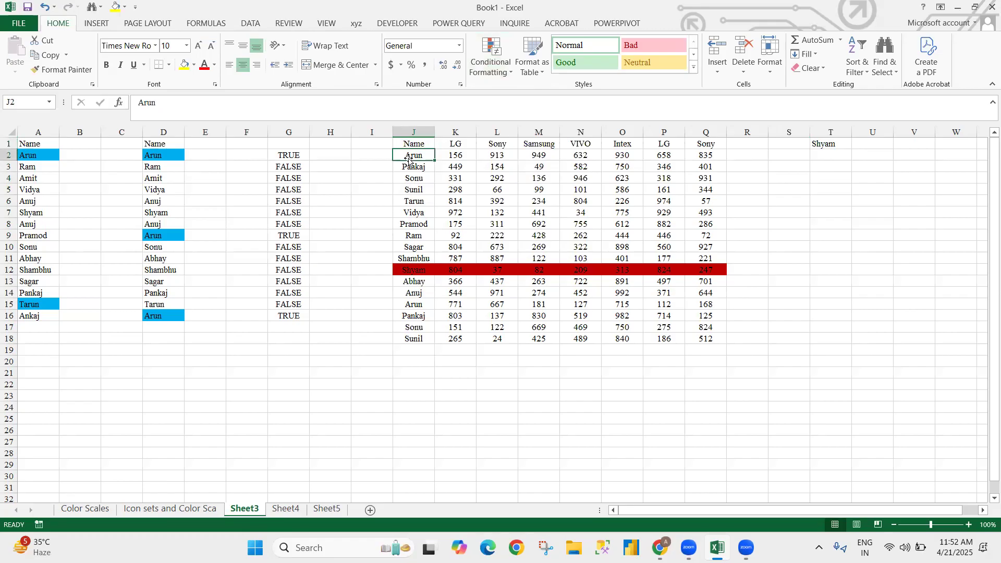
click(490, 66)
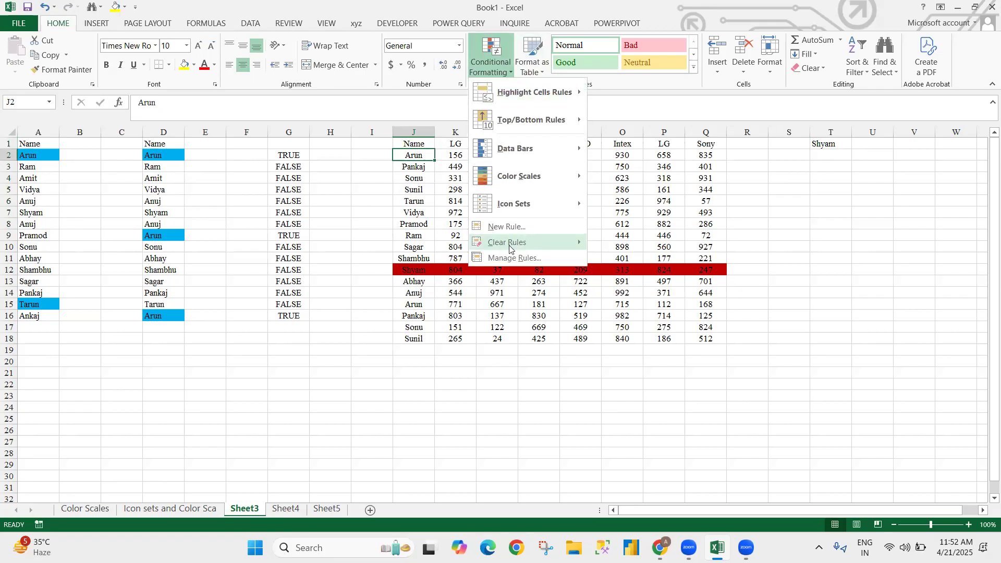
click(514, 258)
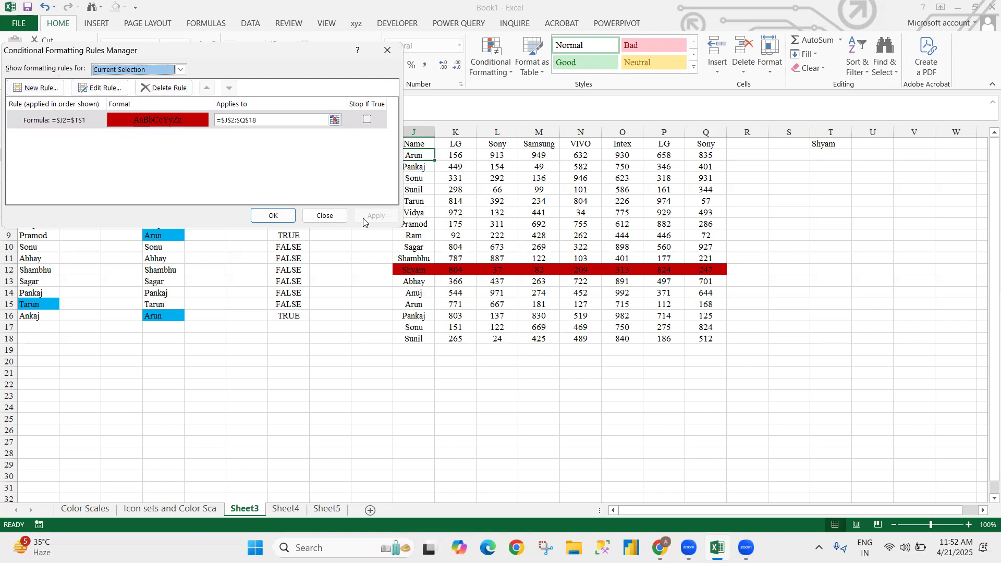
click(117, 89)
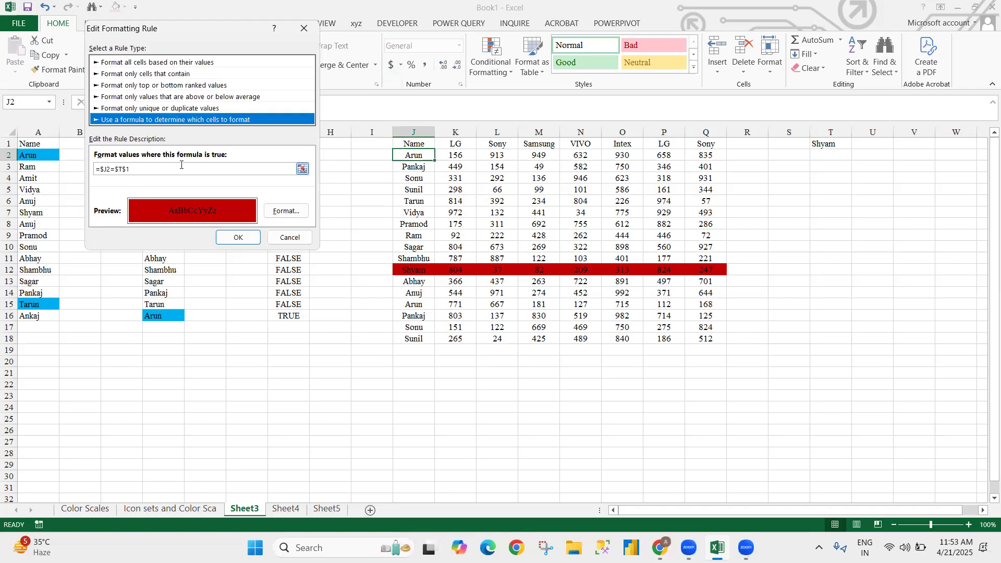
key(Escape)
key(Escape)
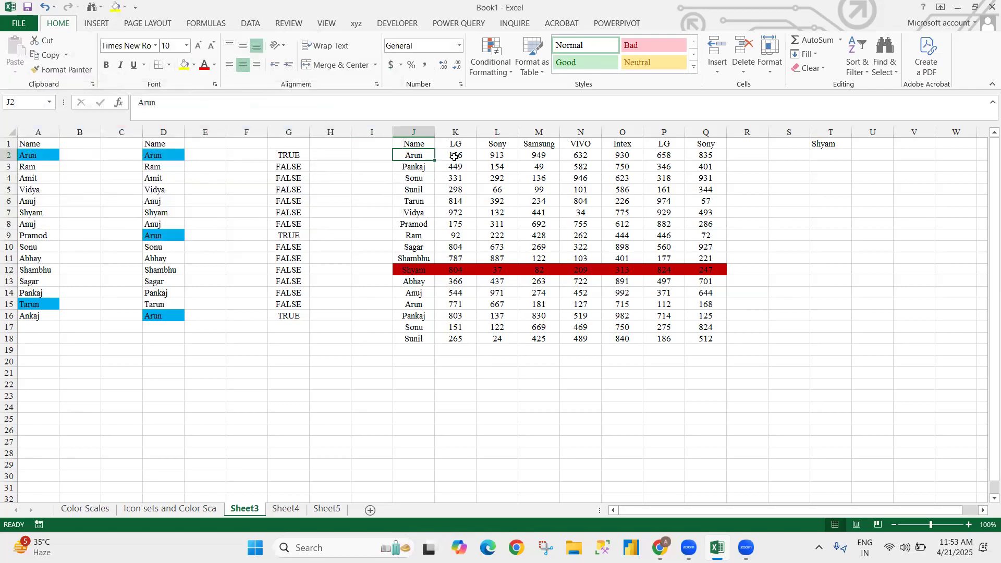
Step: With the data range J1:Q18 selected, review the options for clearing conditional formatting rules
click(413, 142)
key(ctrl+shift+Down)
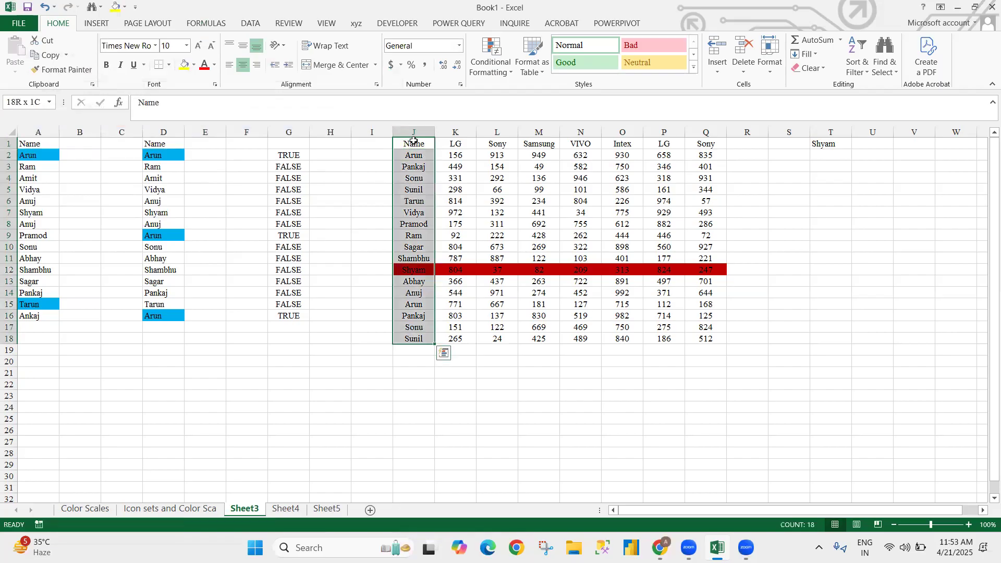
key(ctrl+shift+Right)
click(490, 62)
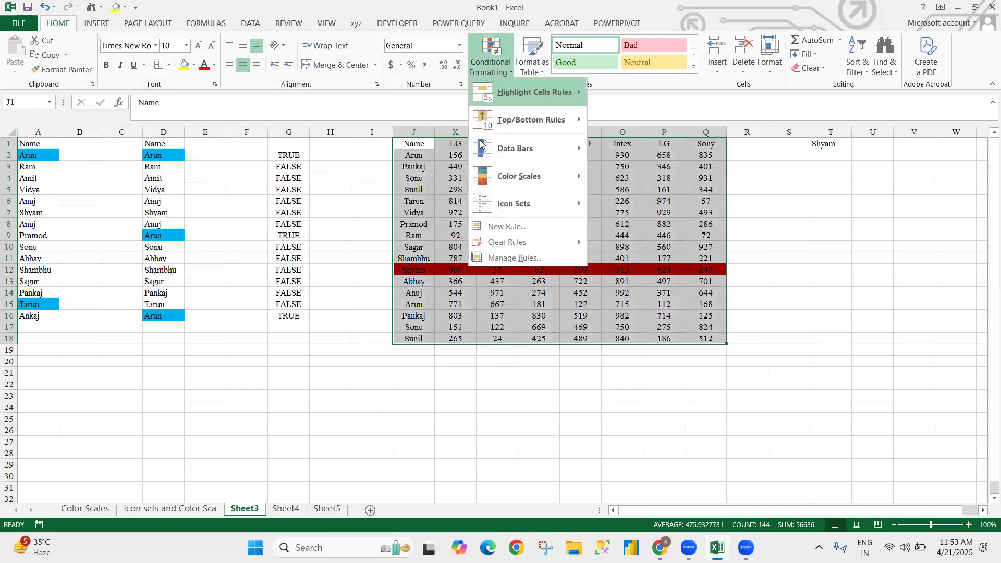
mouse_move(521, 247)
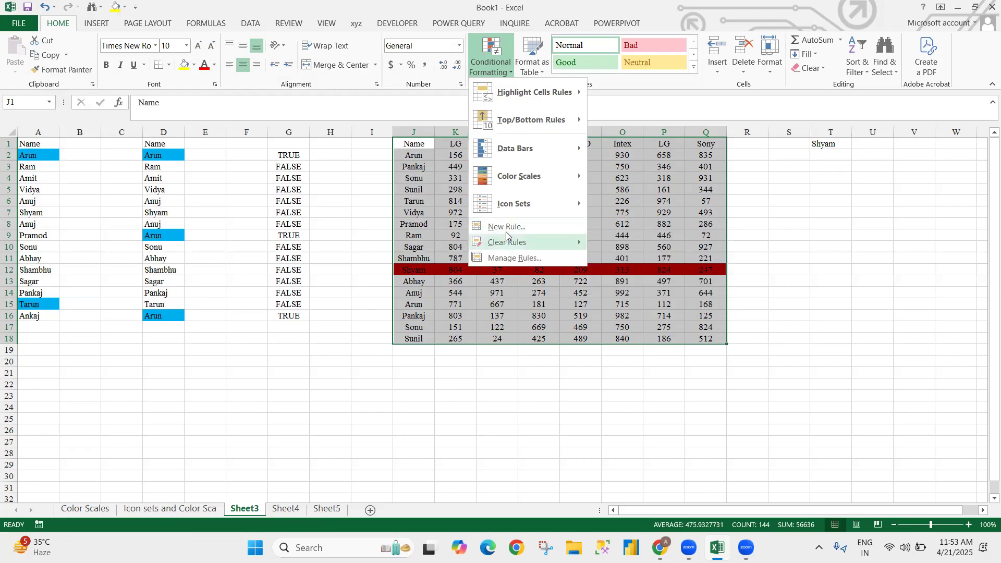
mouse_move(576, 243)
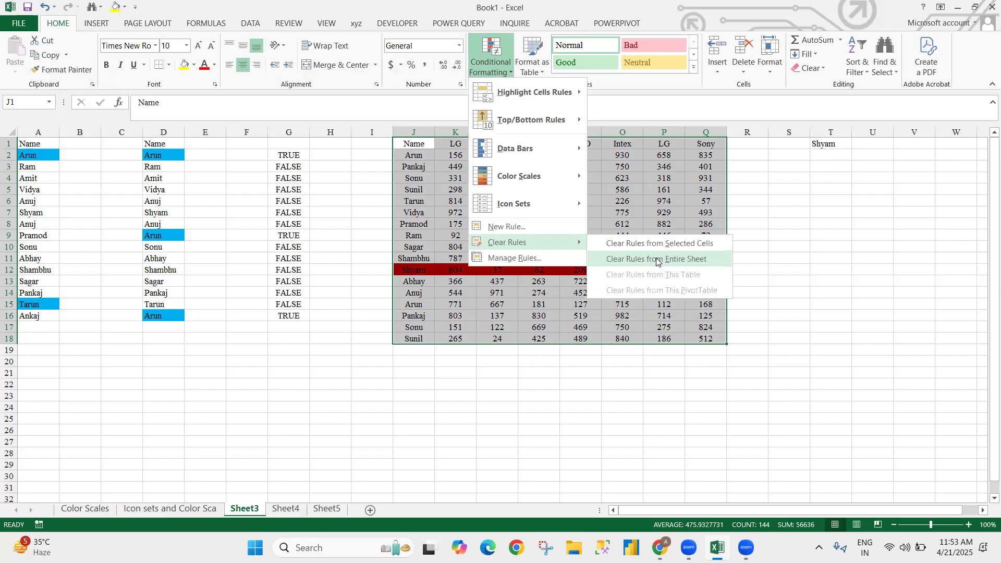
click(656, 259)
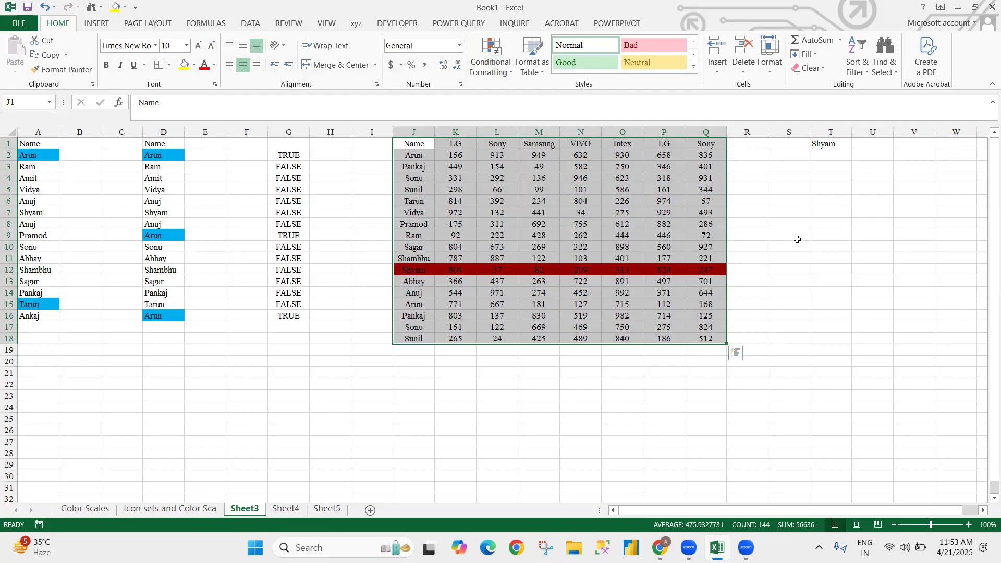
click(797, 237)
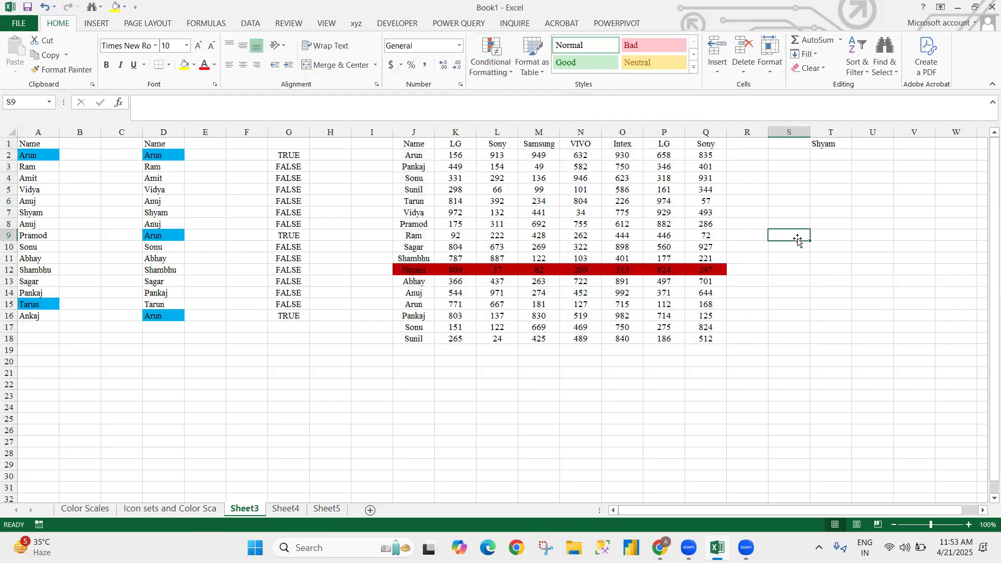
click(485, 95)
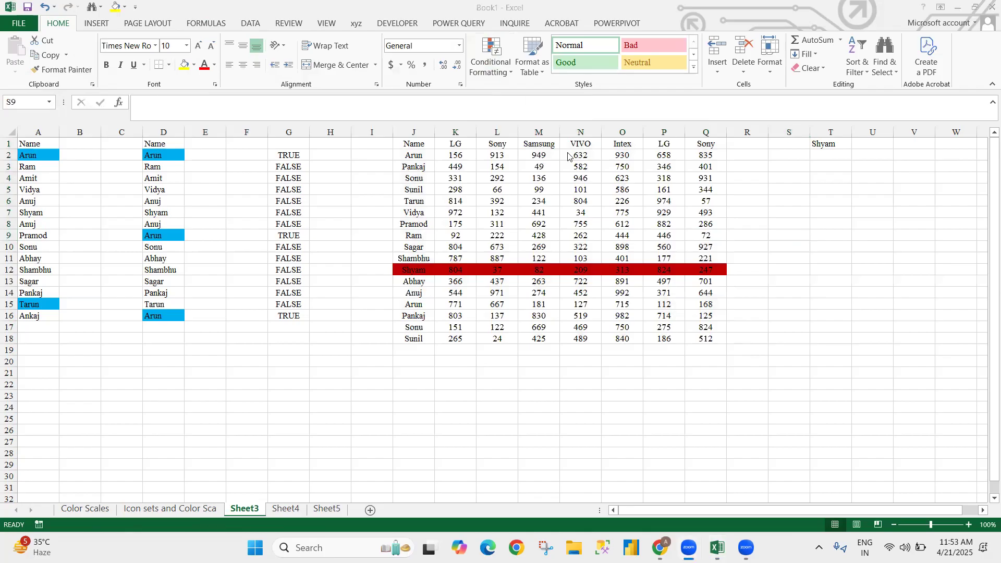
click(760, 148)
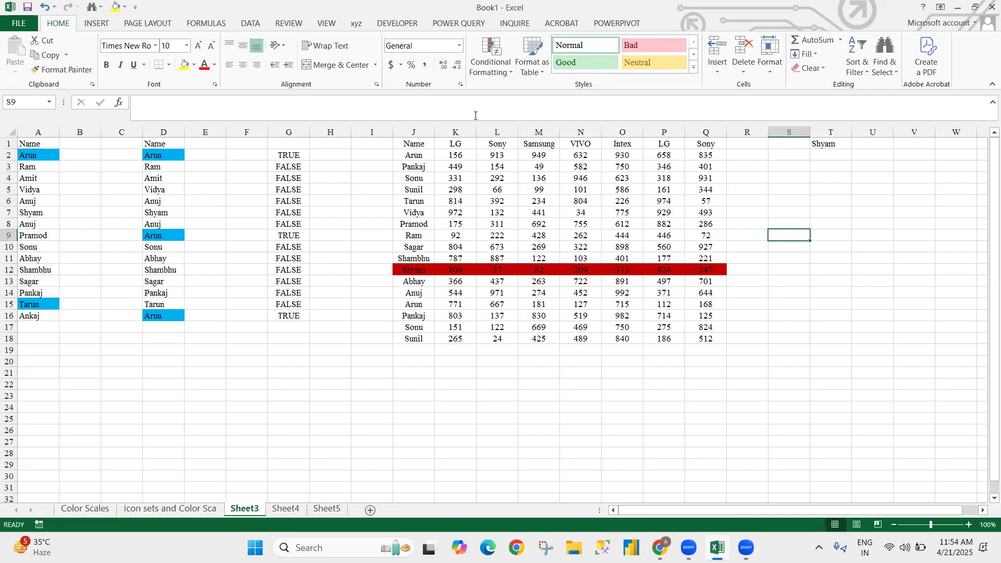
Step: Format J1:Q18 as a table with headers, using a light style with an orange header row
drag(427, 138, 717, 341)
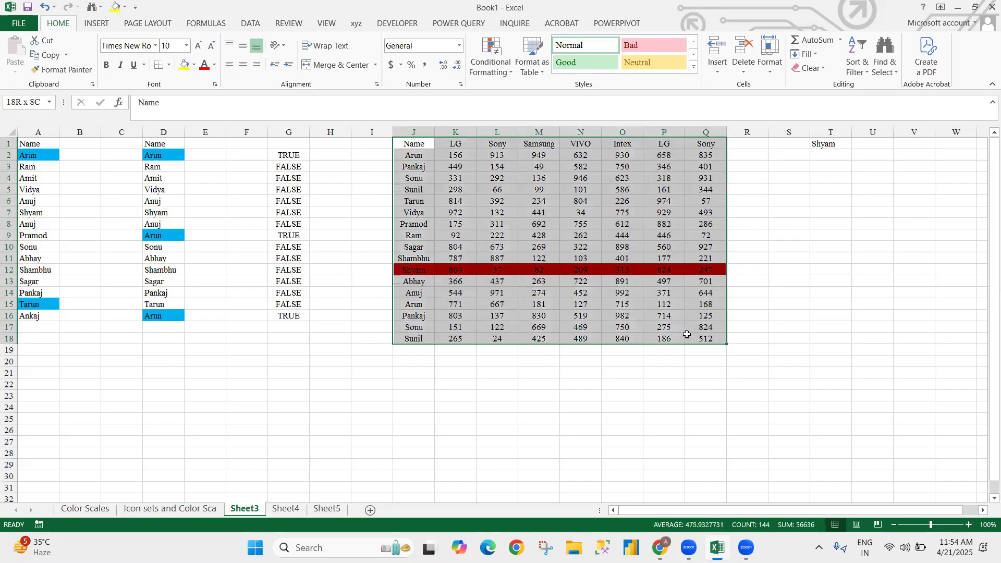
click(533, 68)
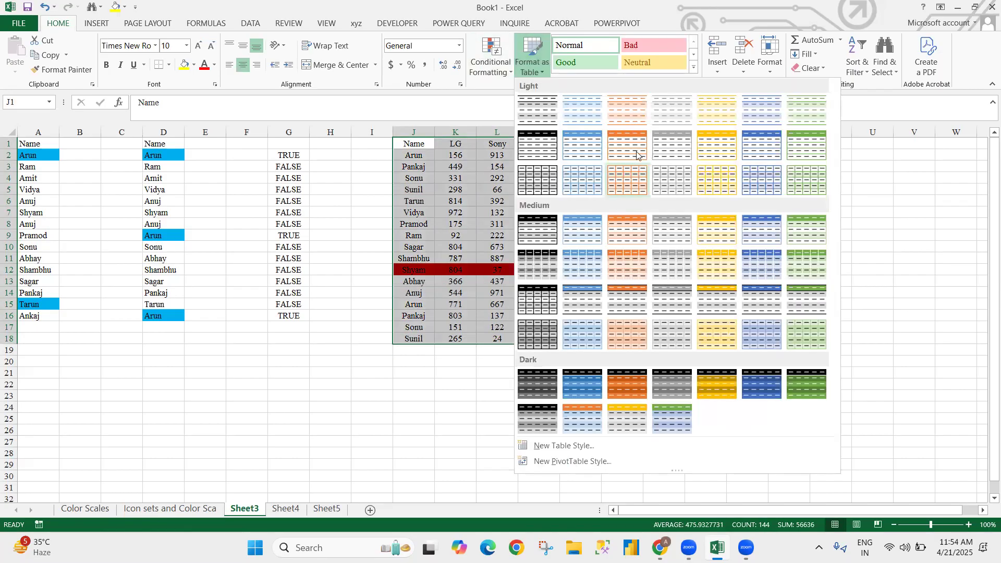
click(635, 150)
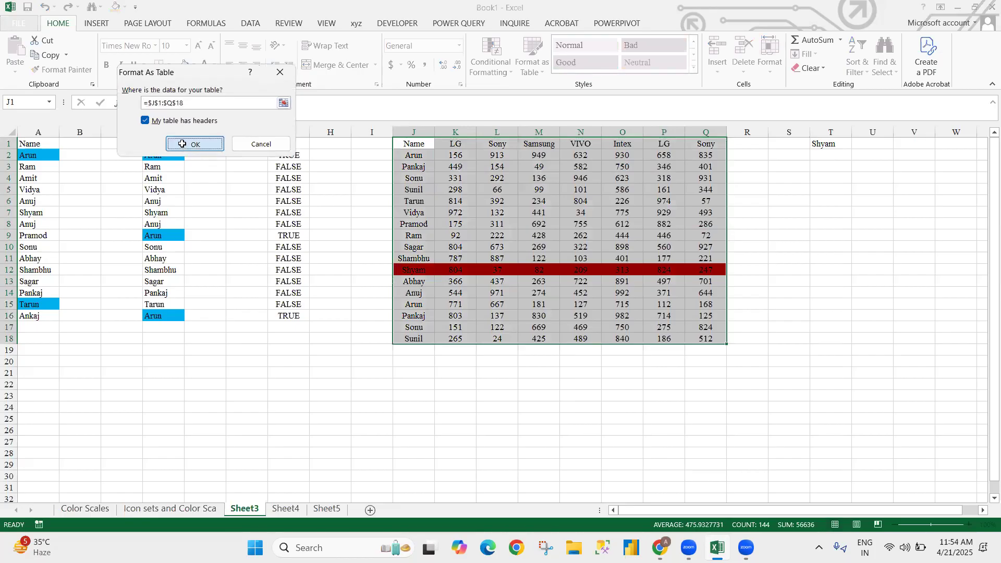
click(182, 144)
click(499, 168)
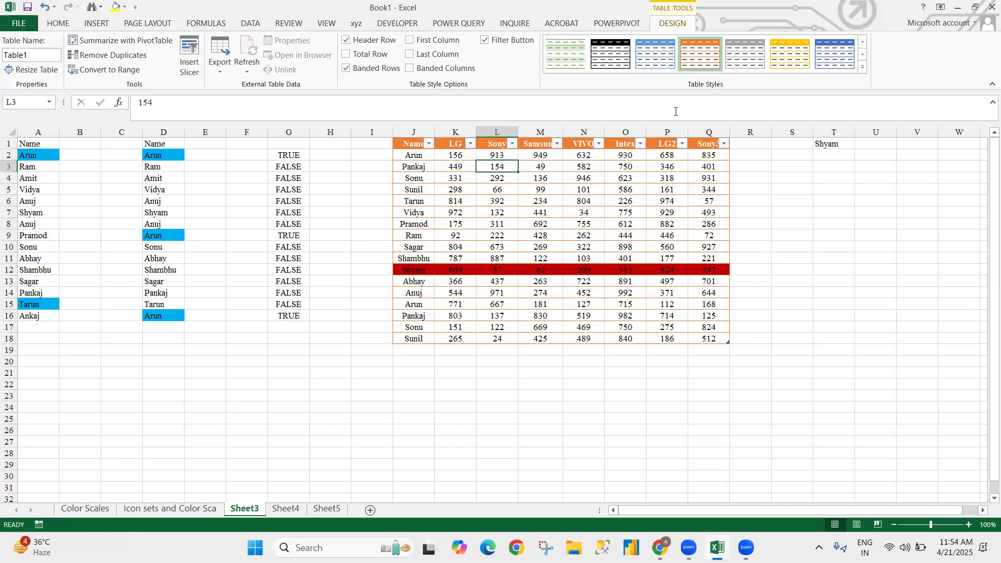
Step: Add a row-total column beside the table by entering in R2 a SUM of the row's cells from Name to Sony3
click(743, 152)
text(=)
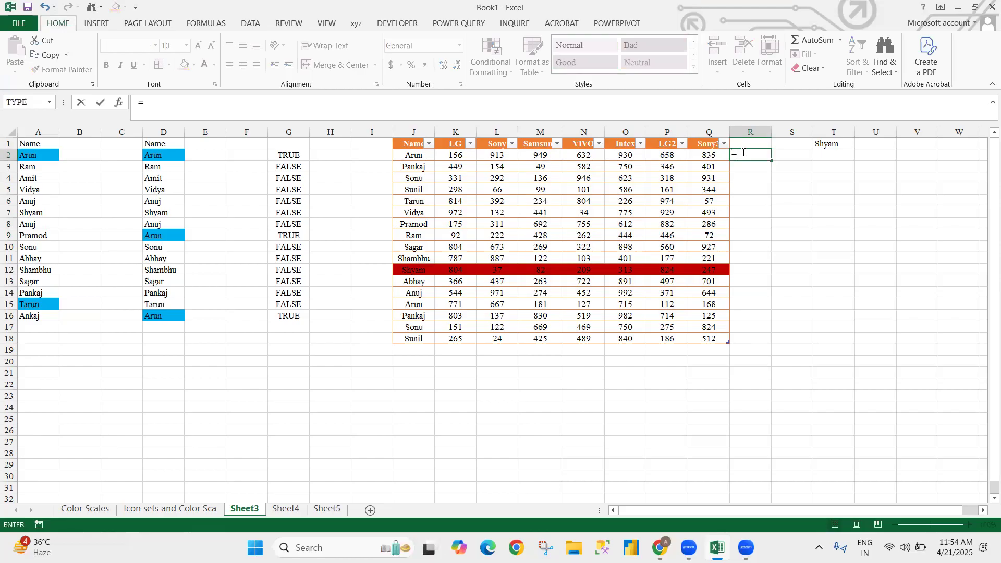
text(sum)
key(Tab)
key(Left)
key(Left)
key(Left)
key(Left)
key(Left)
key(Left)
key(Left)
key(Left)
key(shift+Right)
key(shift+Right)
key(shift+Right)
key(shift+Right)
key(shift+Right)
key(shift+Right)
key(shift+Right)
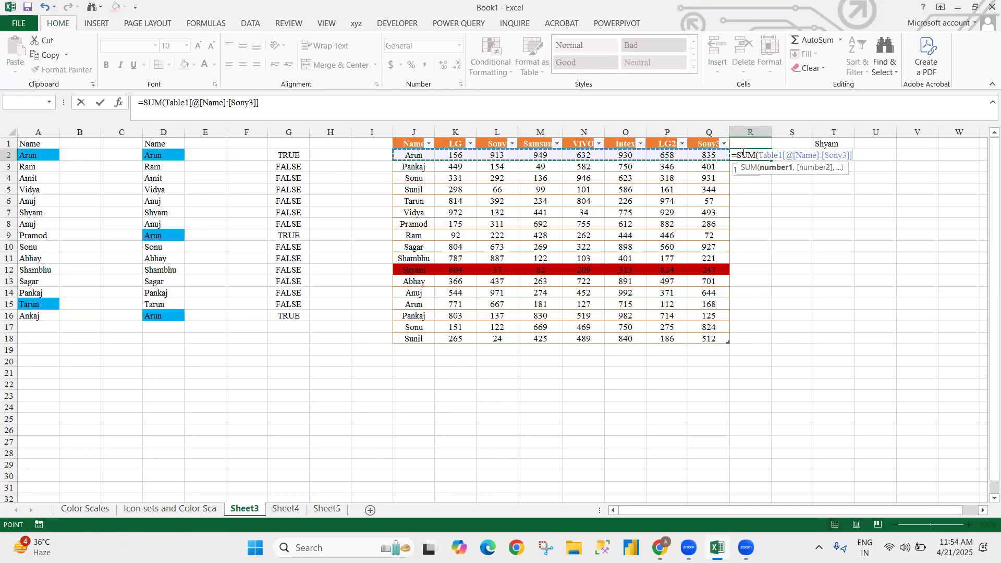
key(super+e)
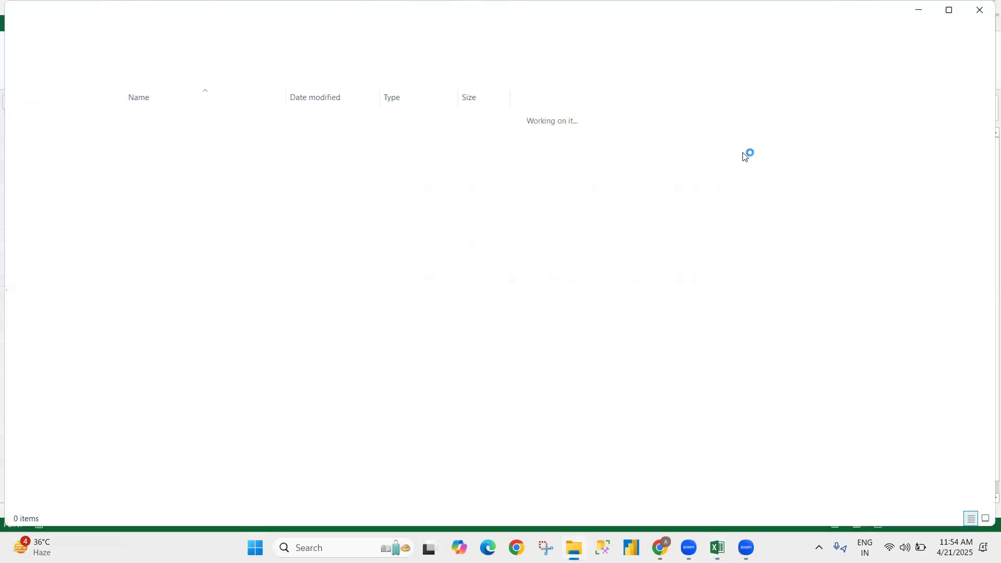
key(alt+Tab)
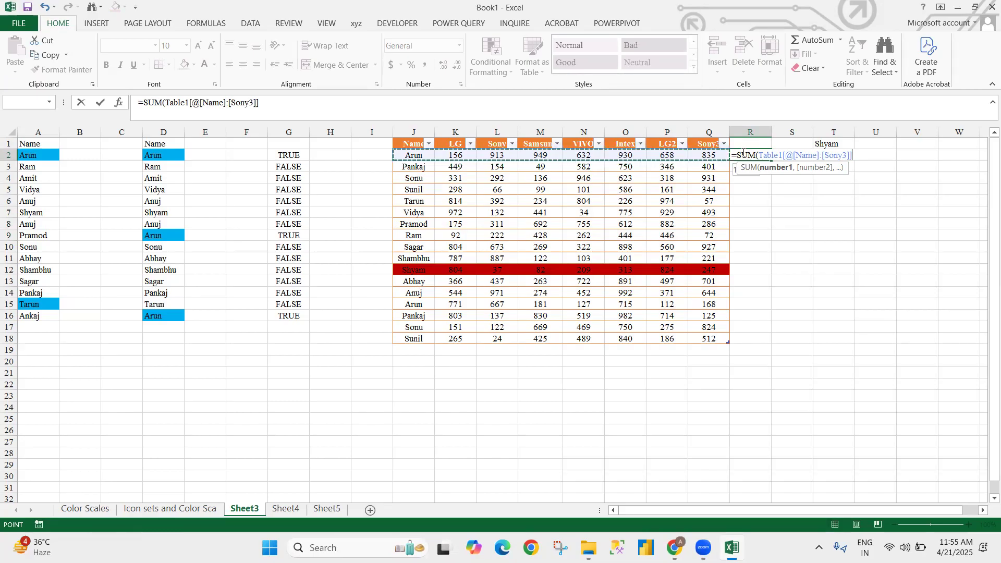
key(Return)
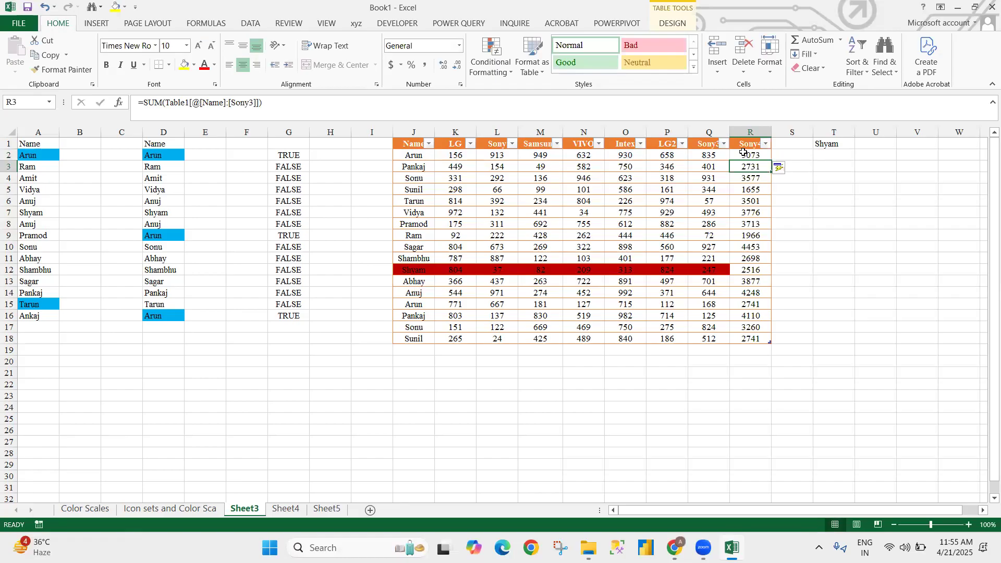
click(743, 152)
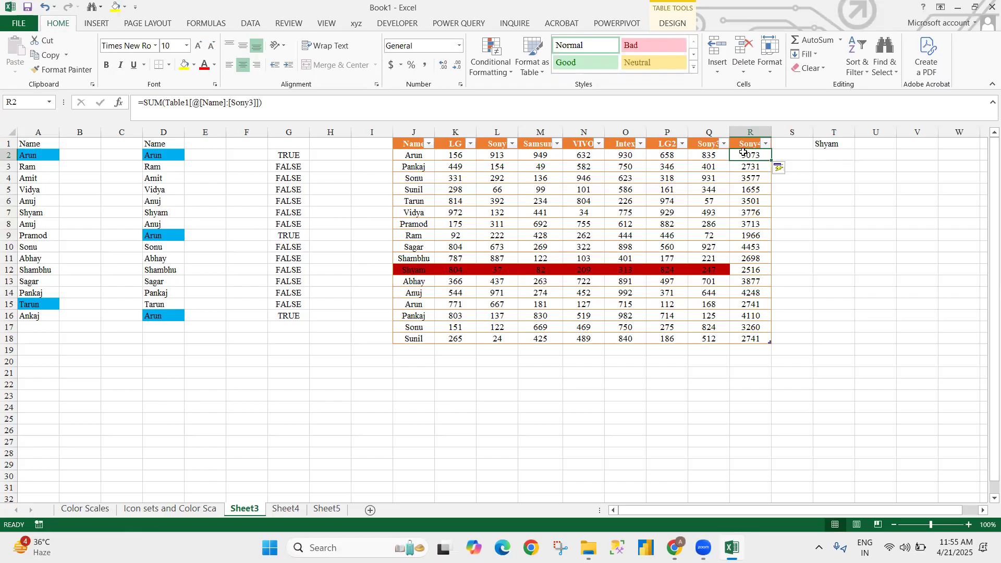
Step: Add an AutoSum total for the LG column in K19, directly below the table
key(ctrl+Left)
key(Down)
key(Down)
key(Down)
key(Down)
key(Down)
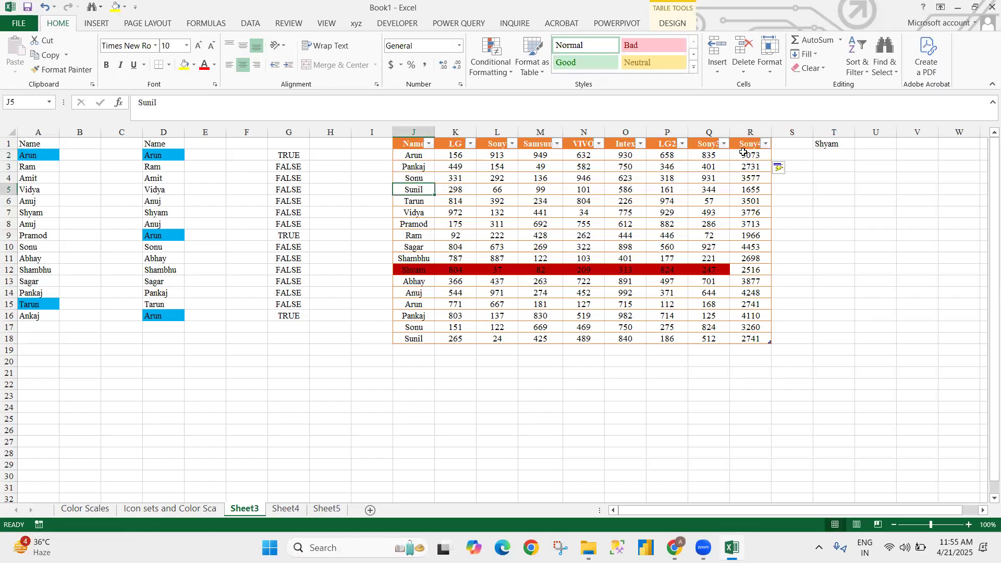
key(ctrl+Down)
key(Right)
key(Down)
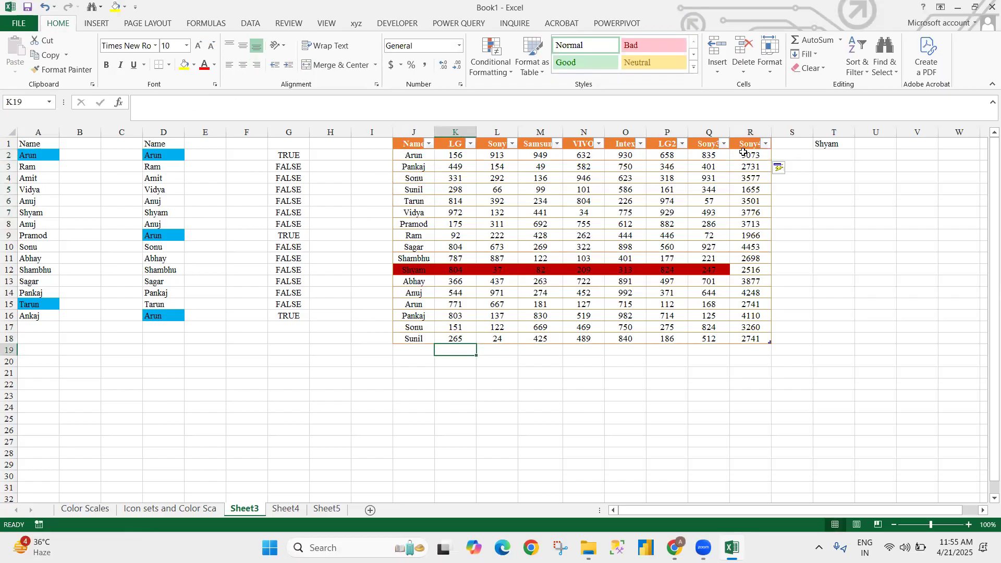
key(alt+equal)
key(Return)
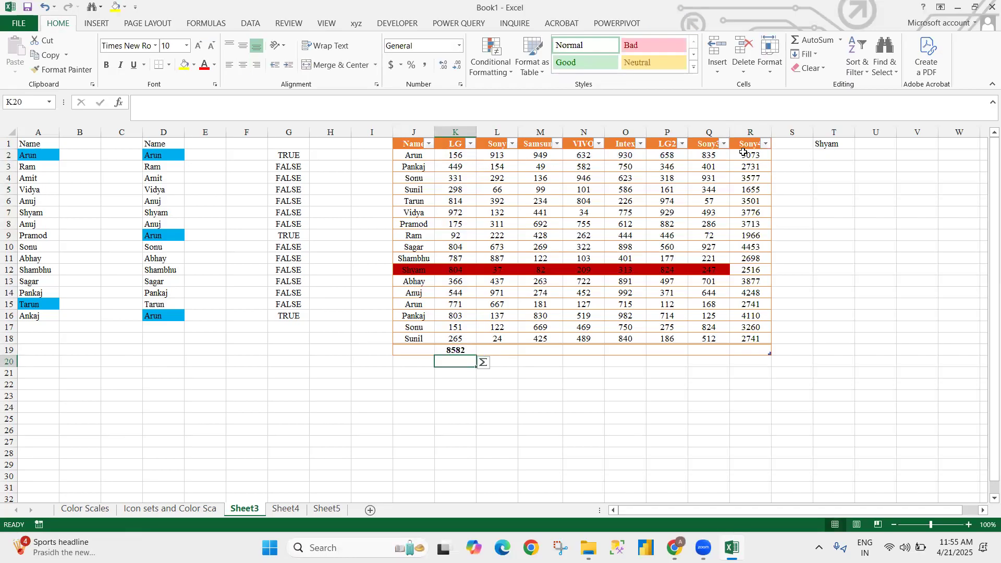
Step: In the table's total row, set count totals for the Sony and Samsung columns and a Sum total for the VIVO column
key(Up)
key(Right)
key(alt+Down)
key(Down)
key(Down)
key(Down)
key(Return)
key(Right)
key(alt+Down)
key(Down)
key(Down)
key(Return)
key(Right)
key(alt+Down)
key(Down)
key(Down)
key(Down)
key(Down)
key(Down)
key(Down)
key(Return)
key(Right)
key(Right)
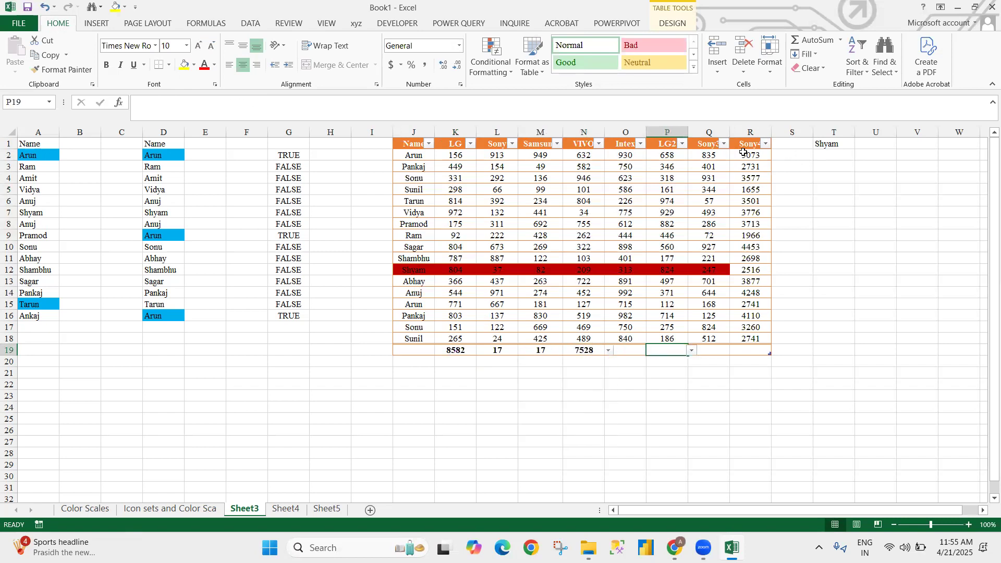
Step: Restyle the table covering J1:R18 and its total row with the first, black style from the Dark group
key(Left)
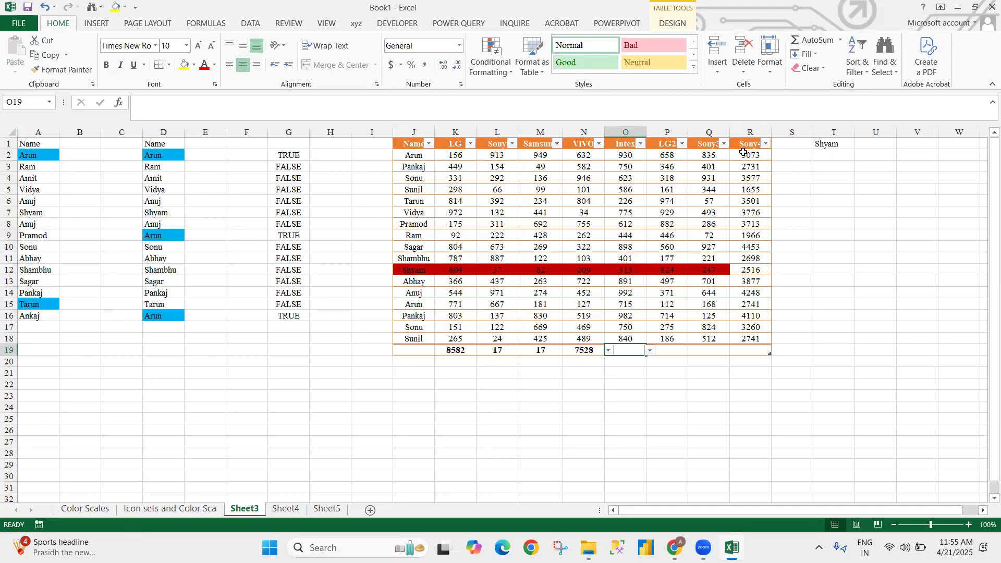
key(ctrl+Up)
key(ctrl+Up)
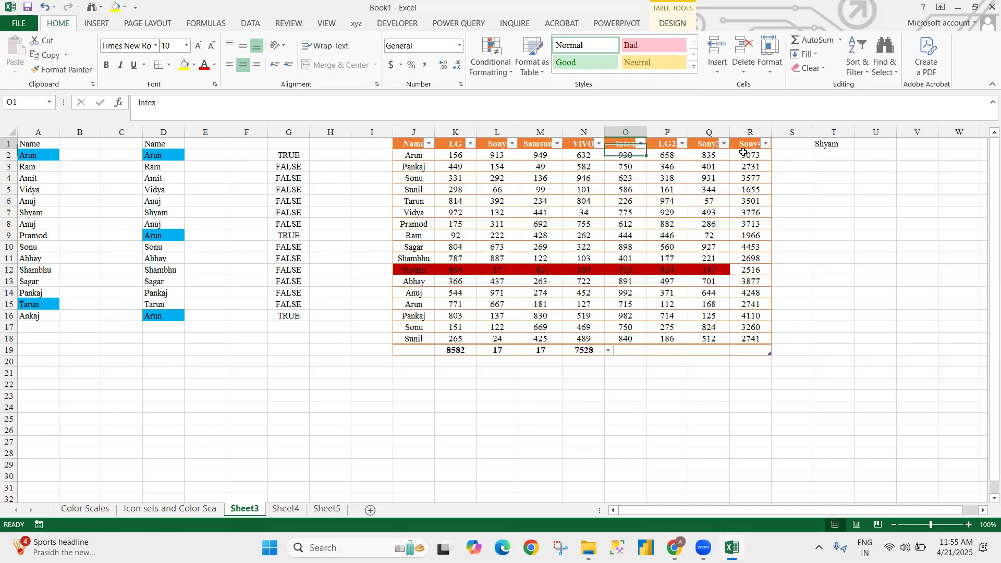
key(ctrl+Left)
key(ctrl+shift+Right)
key(ctrl+shift+Down)
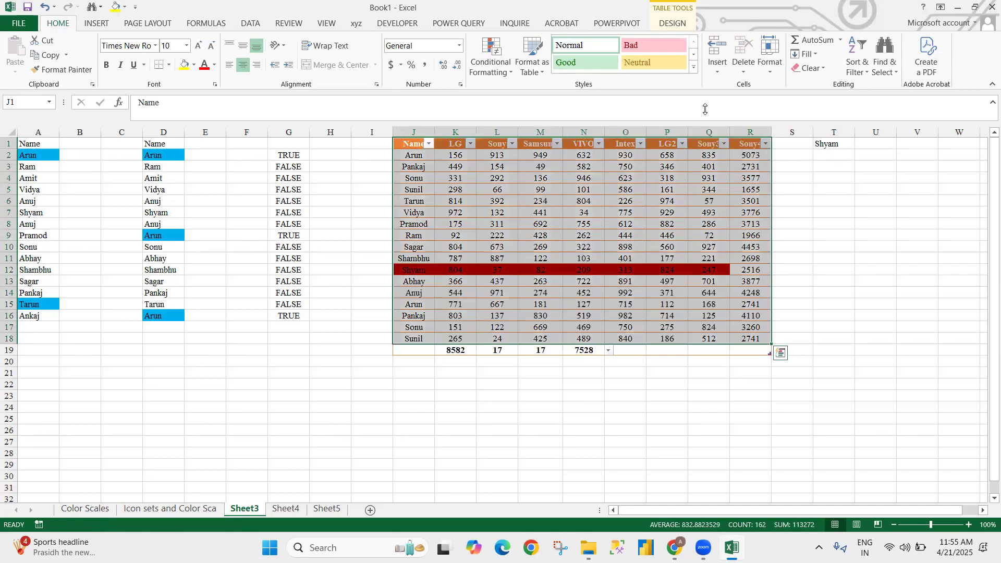
click(536, 66)
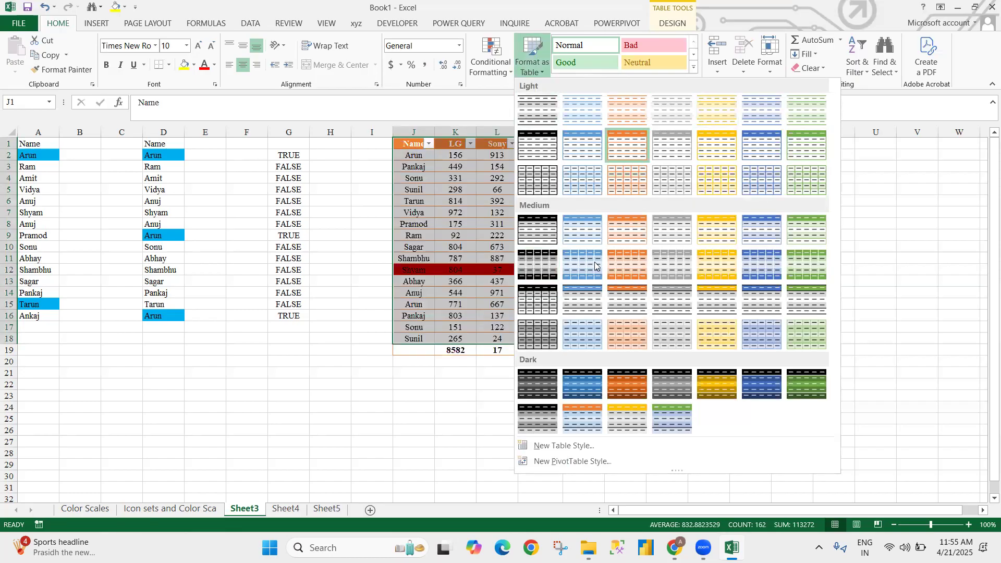
click(549, 385)
click(832, 277)
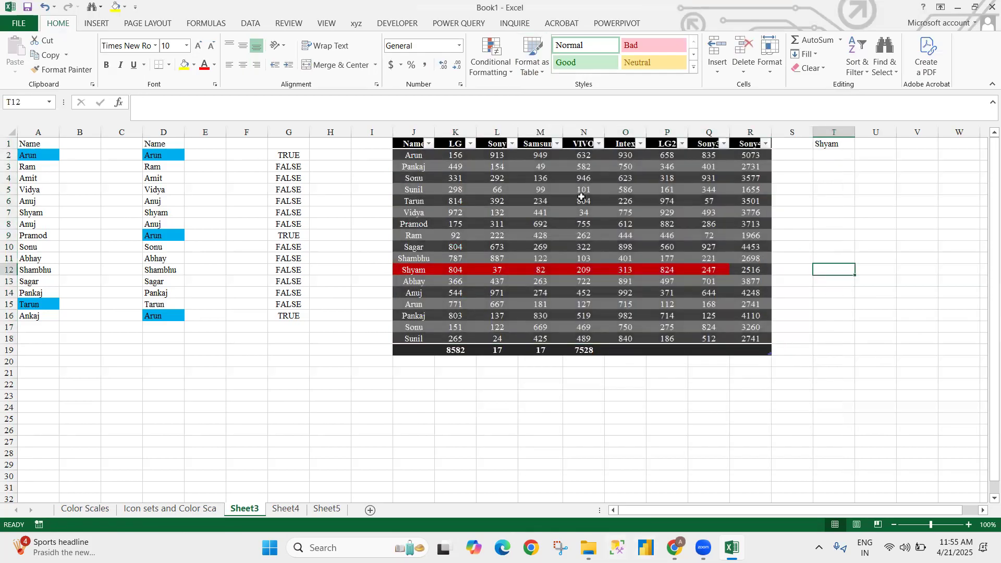
click(496, 165)
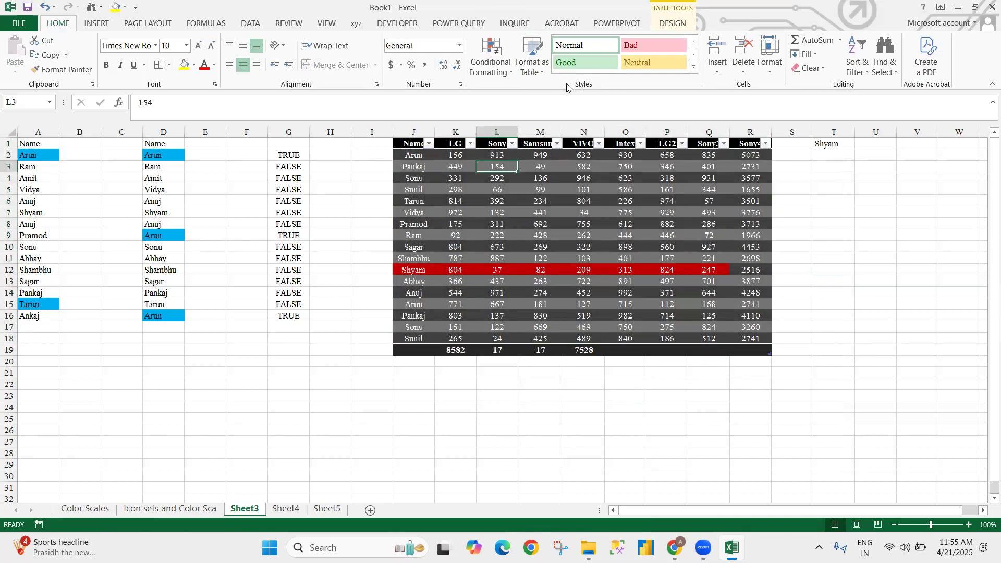
drag(406, 145, 771, 353)
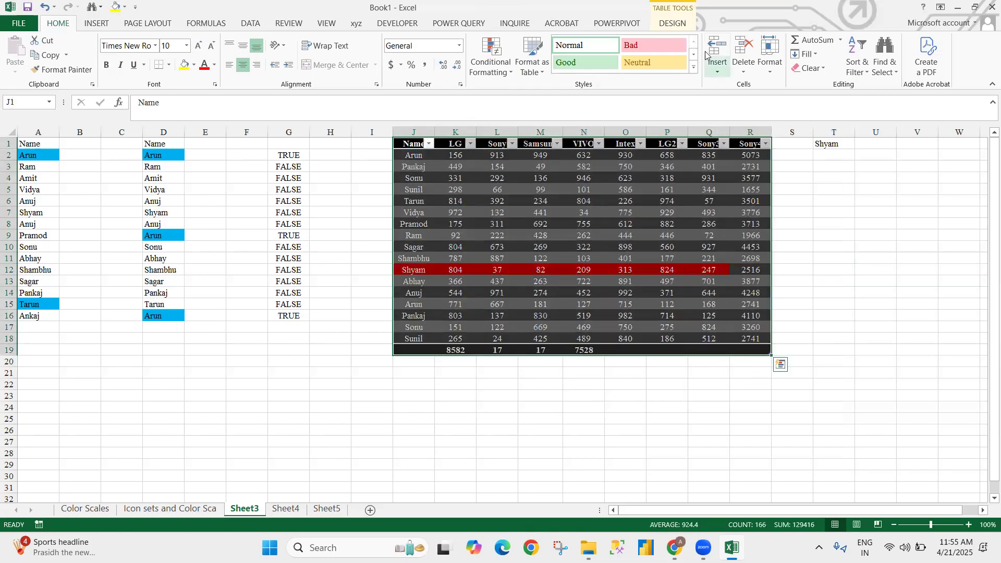
click(782, 141)
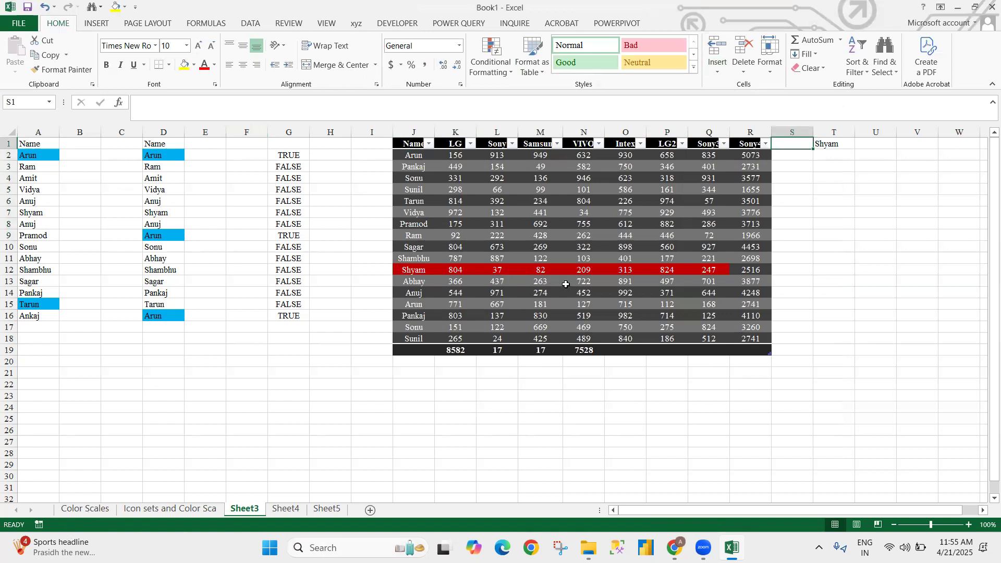
Step: Look over the Color Scales and the icon sets sheets, and return to Sheet3
click(86, 510)
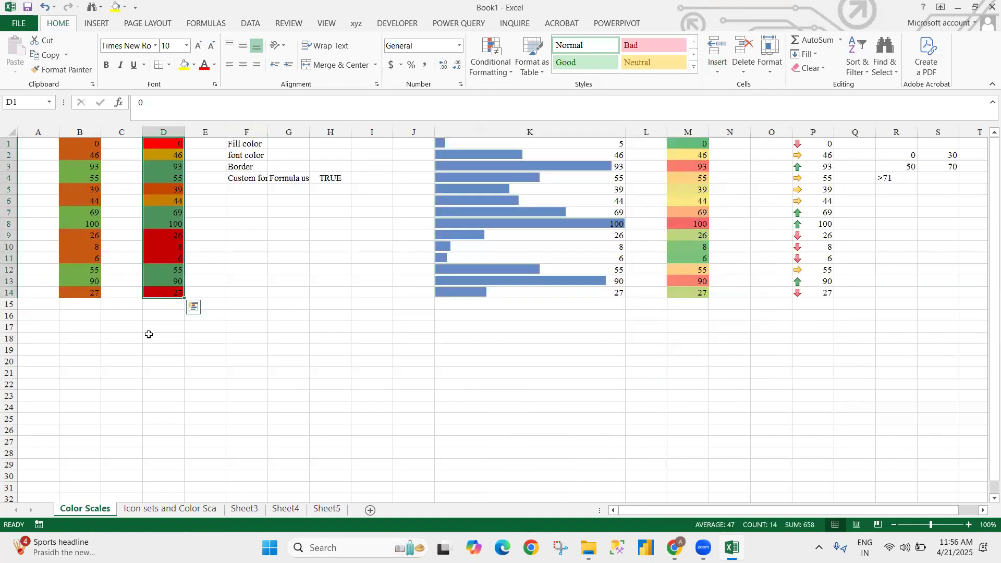
click(135, 509)
click(248, 513)
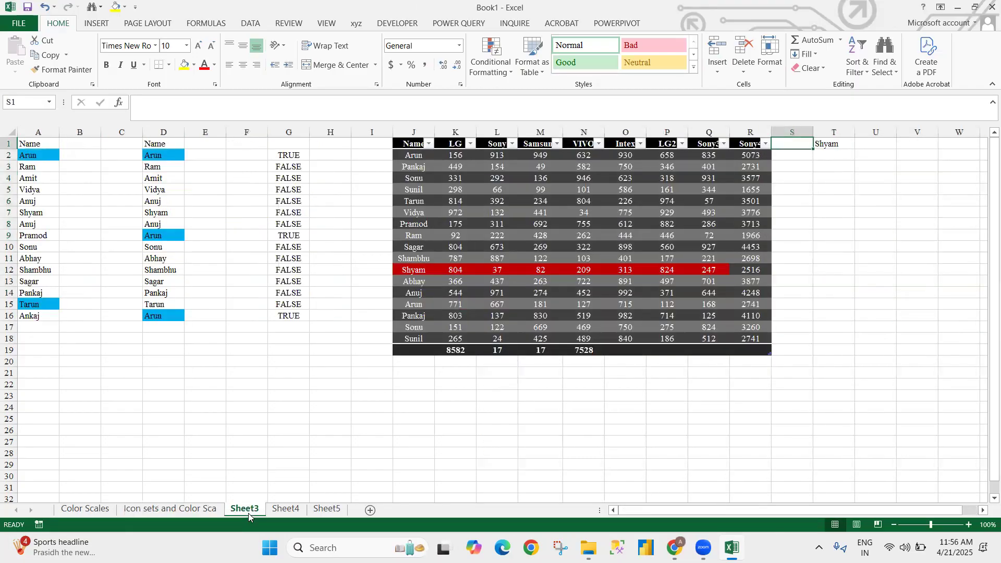
Step: Copy the table range J1:R18 and paste it as values only, starting at cell W1
click(365, 328)
key(Right)
key(ctrl+Up)
key(ctrl+shift+Right)
key(ctrl+shift+Down)
key(ctrl+c)
key(Right)
key(Right)
key(Right)
key(Right)
key(Right)
key(Right)
key(Right)
key(Right)
key(Right)
key(Right)
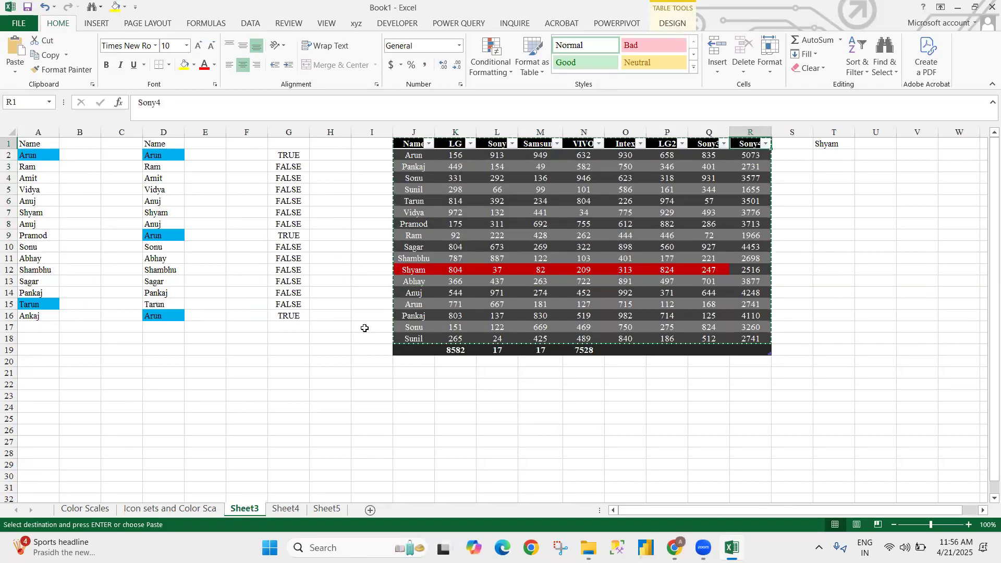
key(ctrl+alt+v)
key(v)
key(Return)
Step: Look across the header row of the pasted data and review the options for inserting cells, rows, columns and sheets
key(Right)
key(Right)
key(Right)
key(Left)
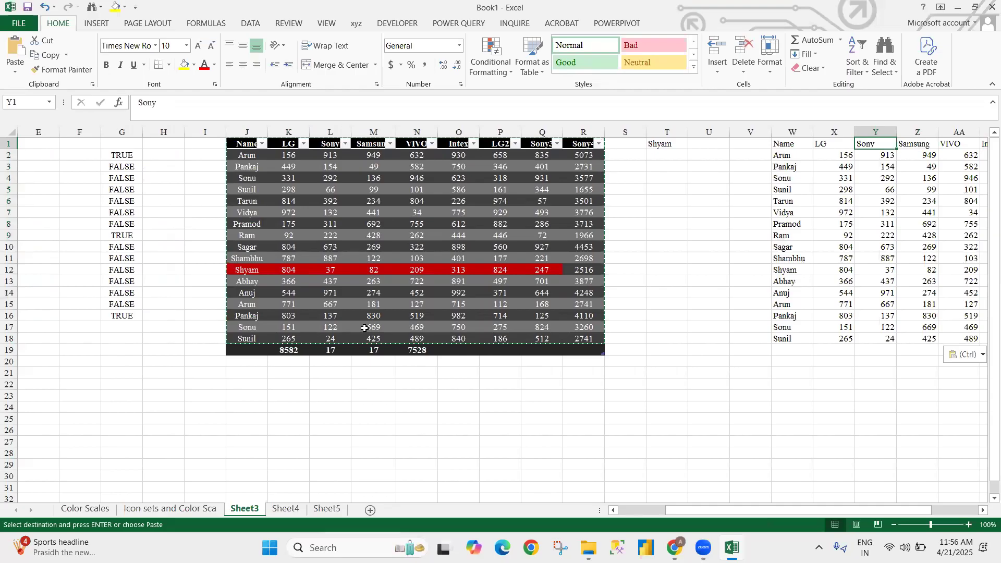
key(Right)
key(Right)
key(Right)
key(Right)
key(Left)
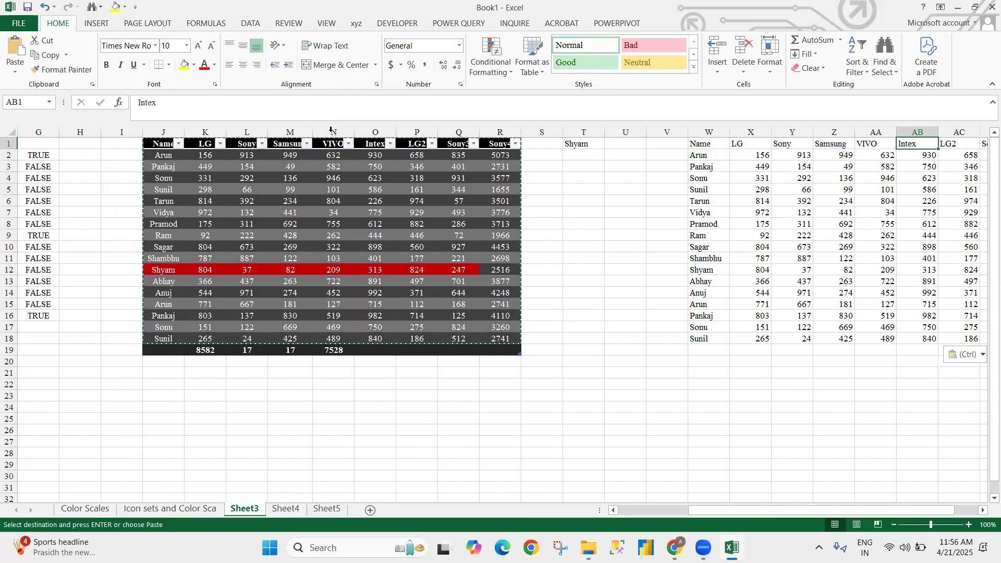
click(716, 66)
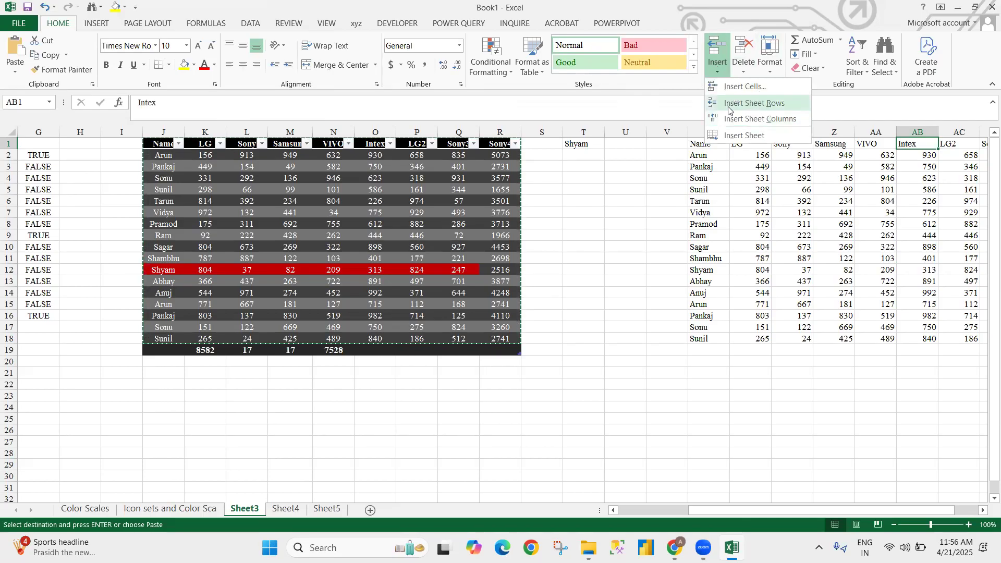
click(928, 250)
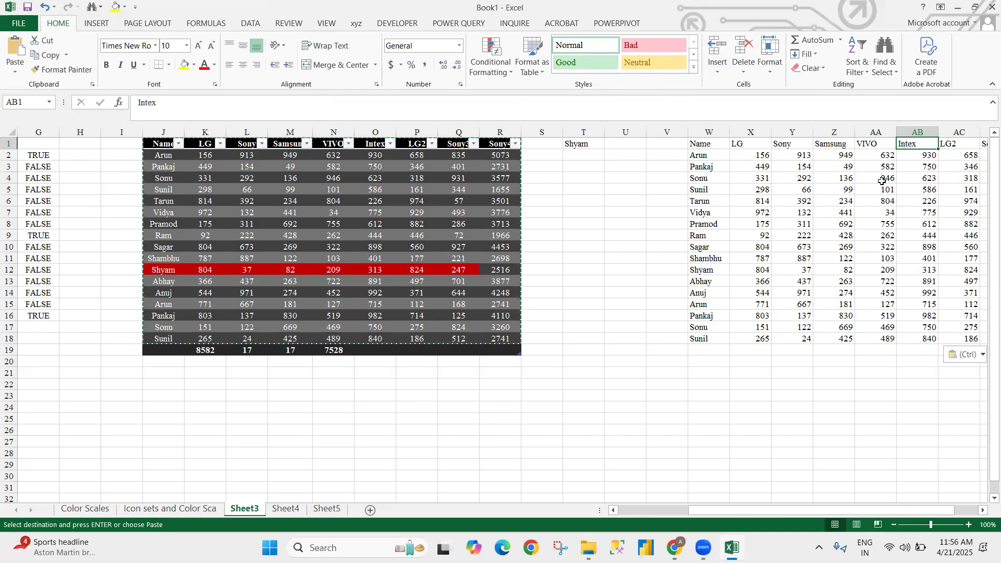
Step: Try deleting the cells AA1:AB7 with the cells below shifted up, and undo the deletion
drag(868, 149, 921, 212)
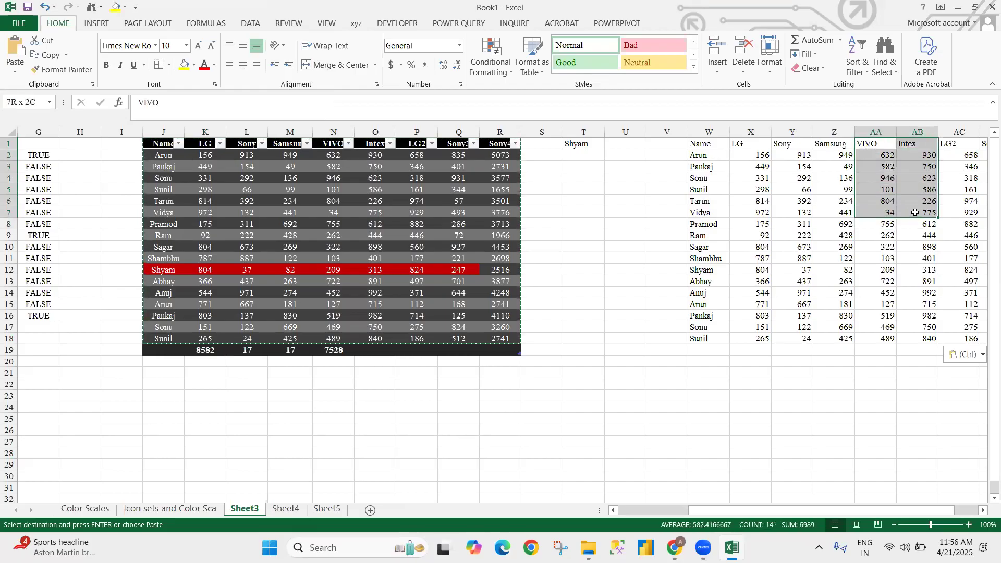
click(724, 72)
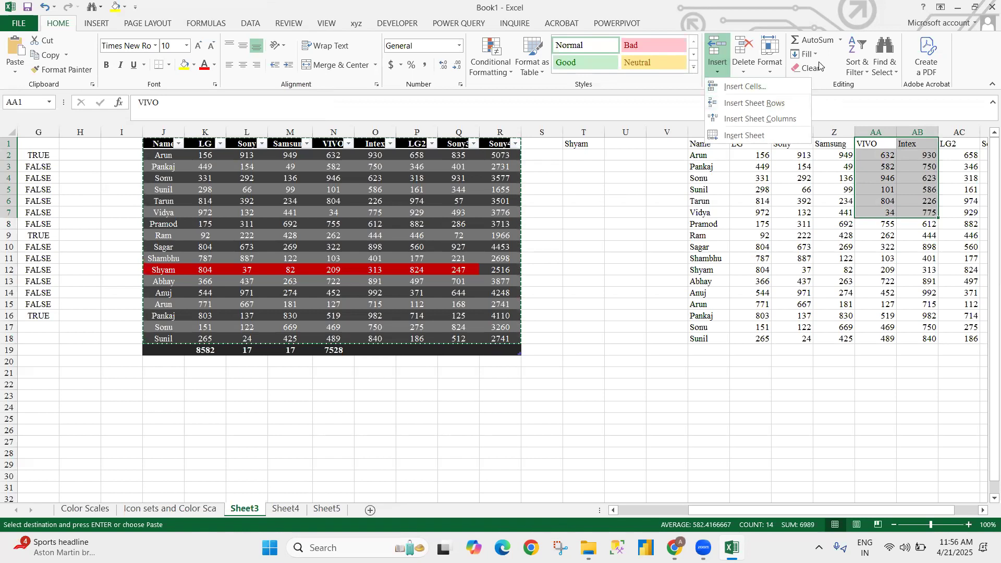
click(740, 76)
click(741, 74)
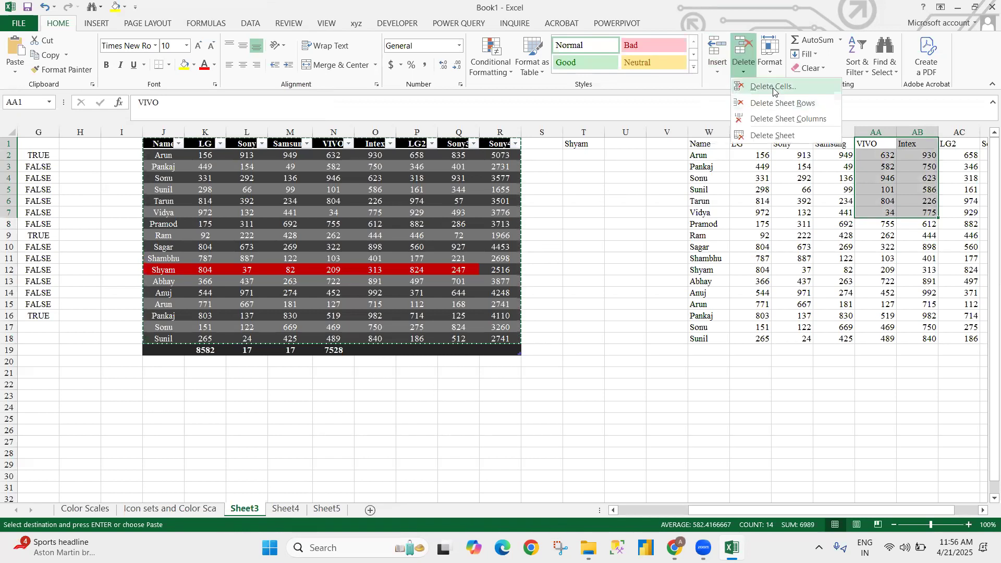
click(772, 87)
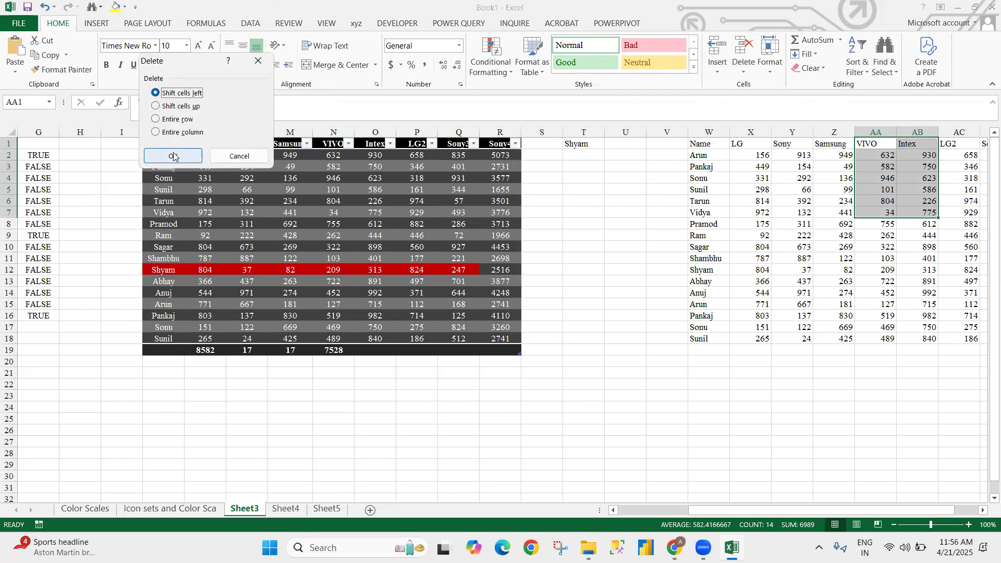
click(157, 108)
click(174, 157)
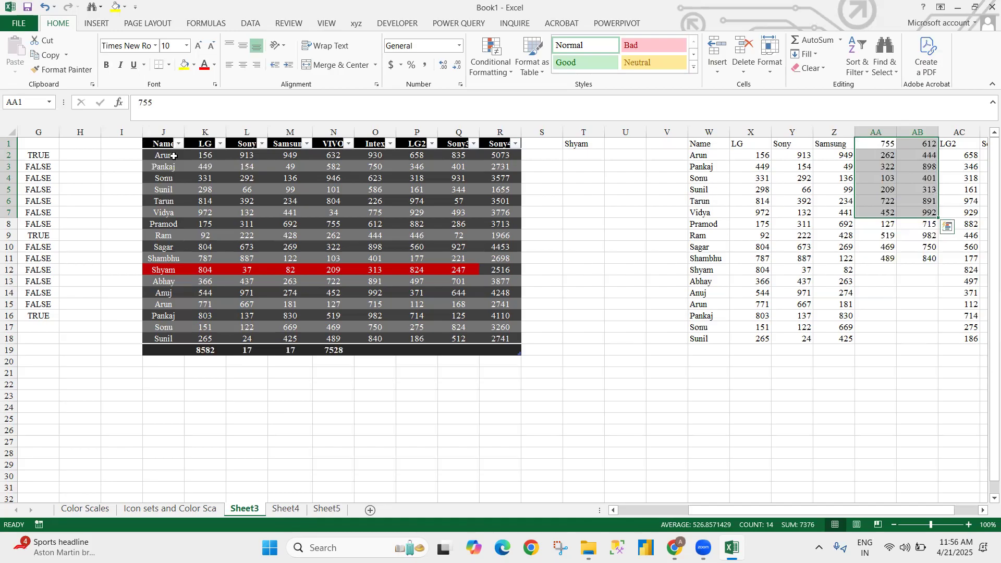
key(ctrl+z)
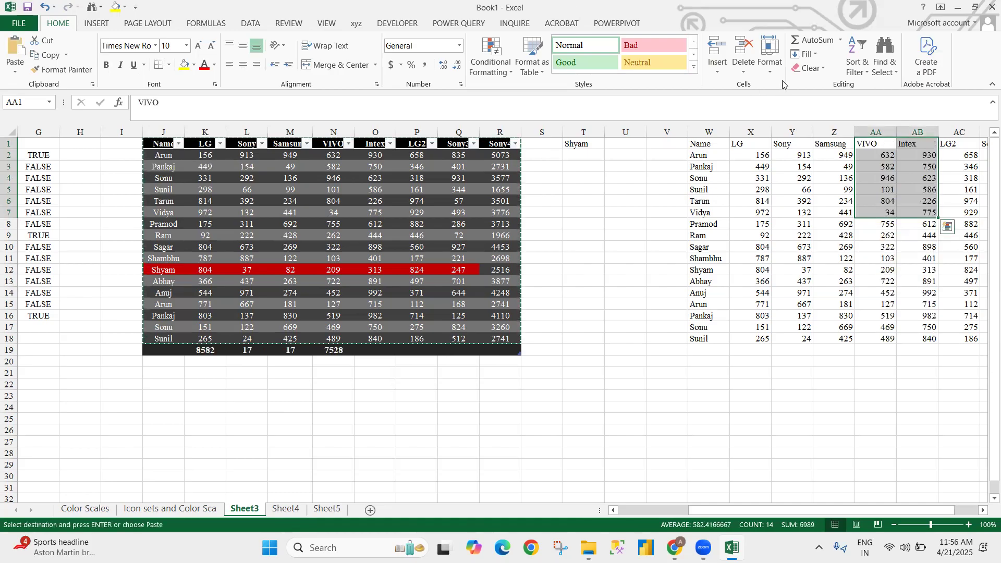
Step: Review the options for deleting and inserting cells, sheet rows, sheet columns and sheets
click(743, 72)
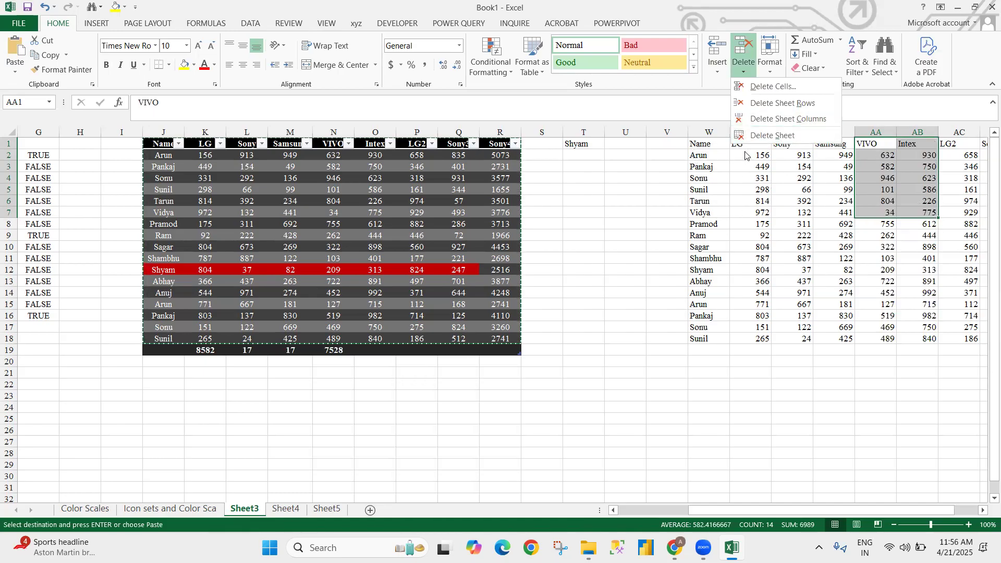
click(712, 70)
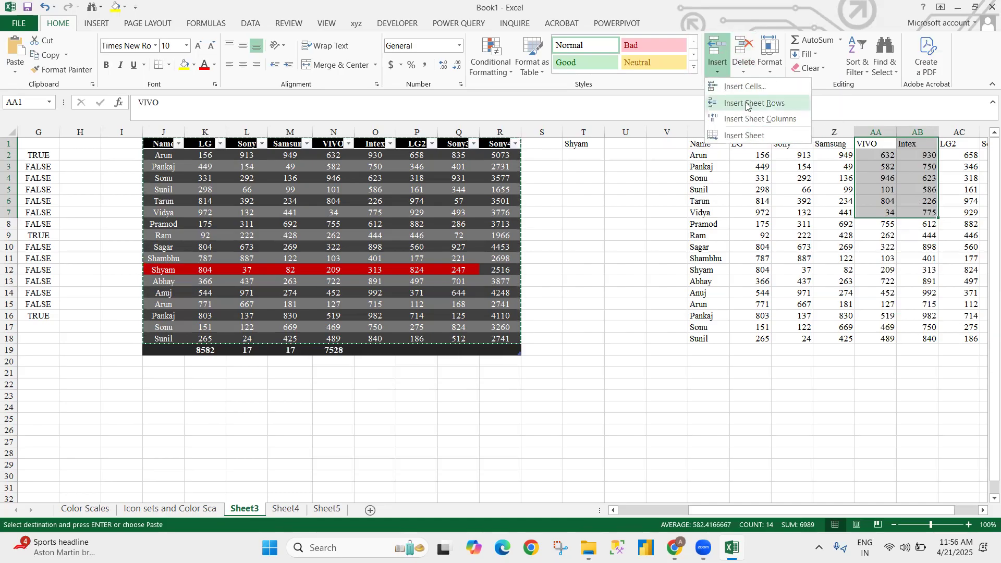
click(844, 261)
click(880, 258)
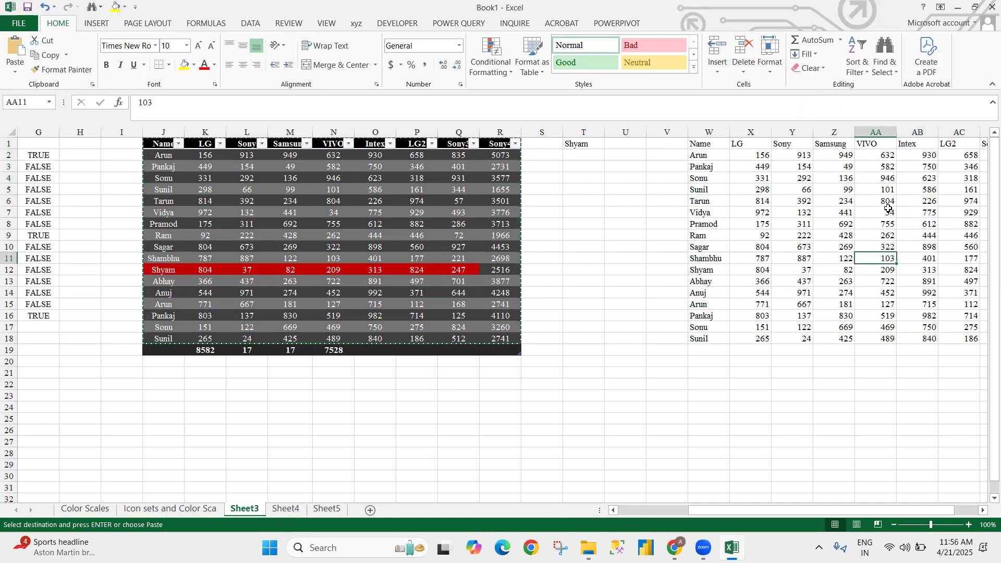
Step: Try inserting cells at AA7:AB11 with the existing cells shifted down, and undo the insertion
drag(887, 208, 919, 256)
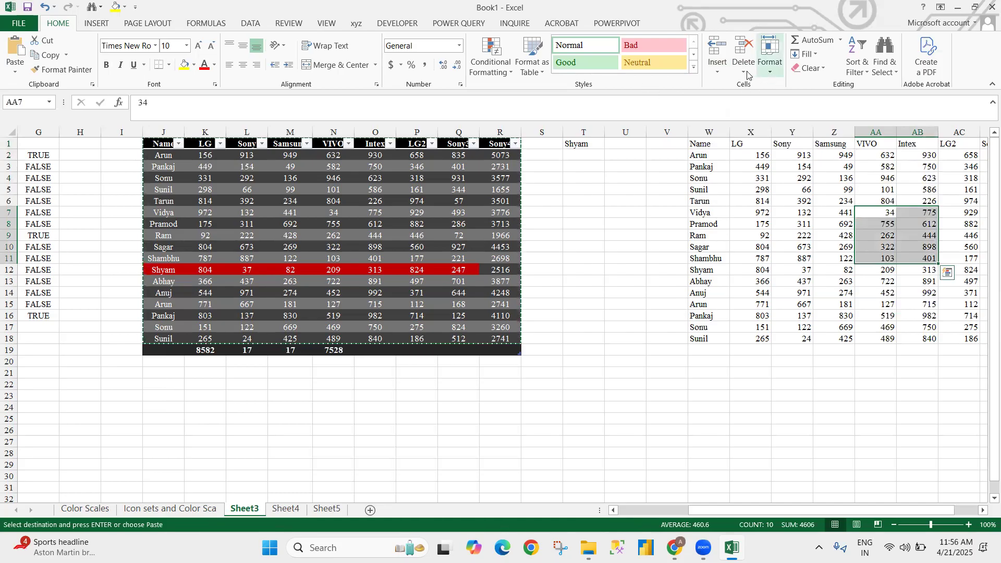
click(719, 72)
click(734, 88)
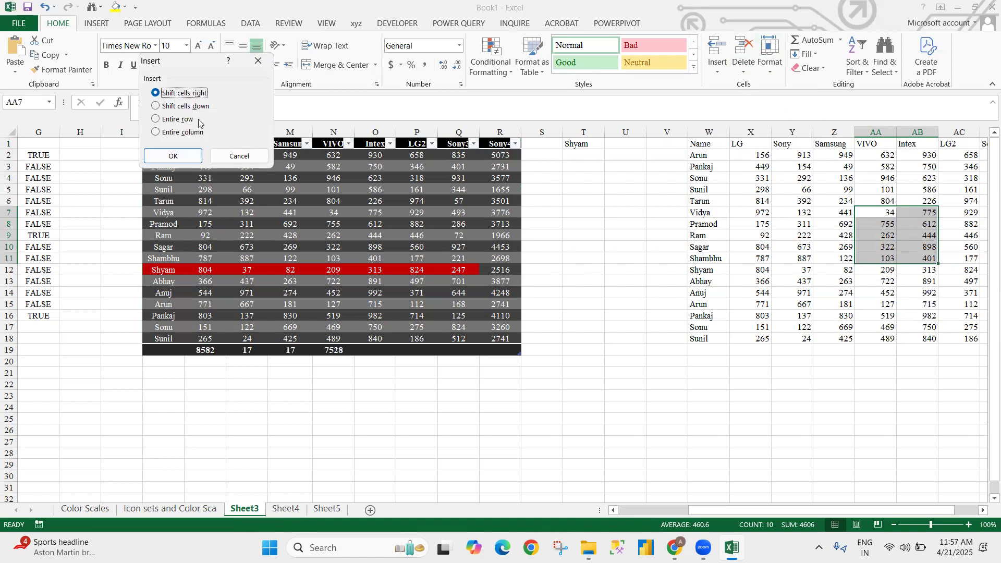
click(156, 105)
click(173, 156)
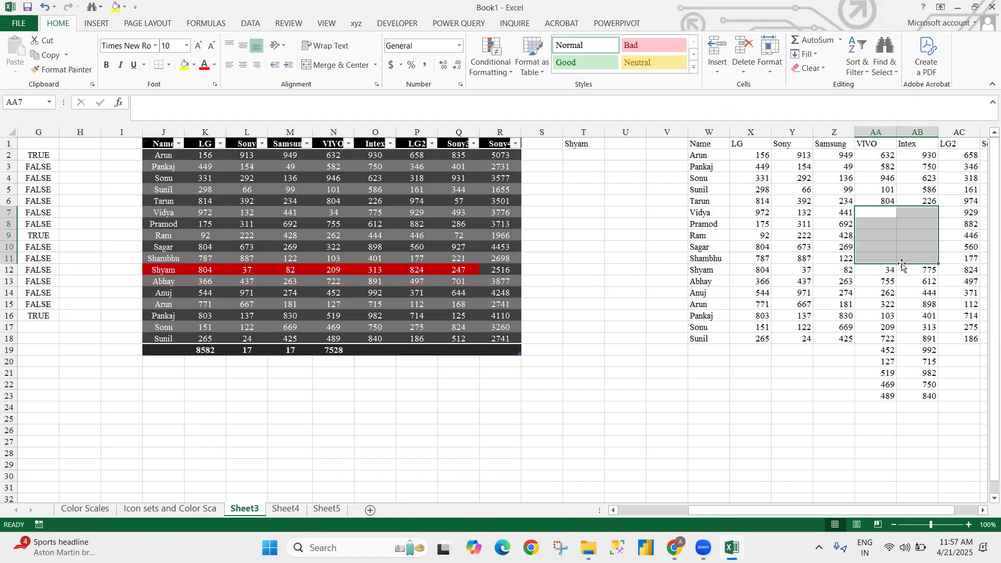
key(ctrl+z)
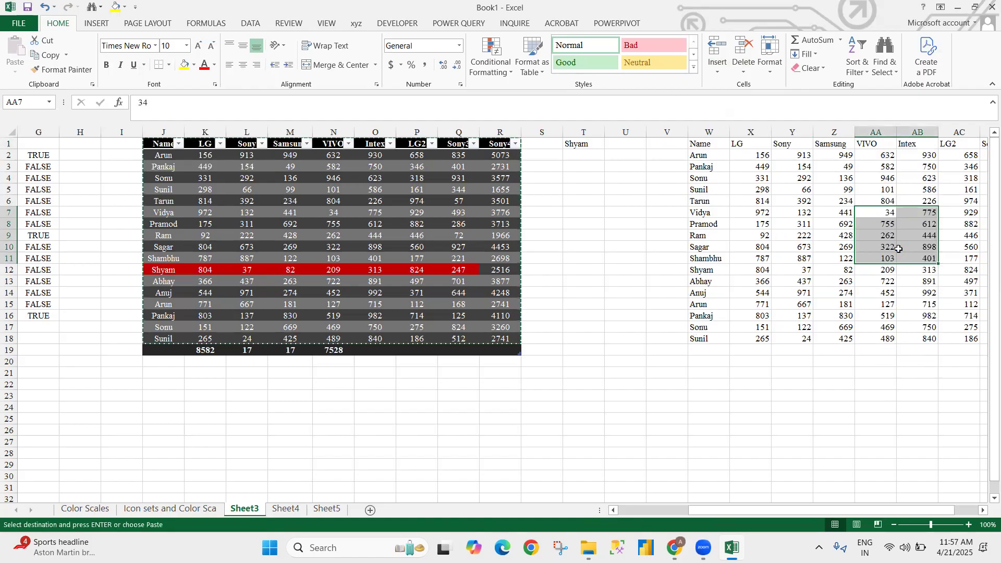
Step: Review the insert options and the cell size options, including the row height setting, without changing anything
click(721, 69)
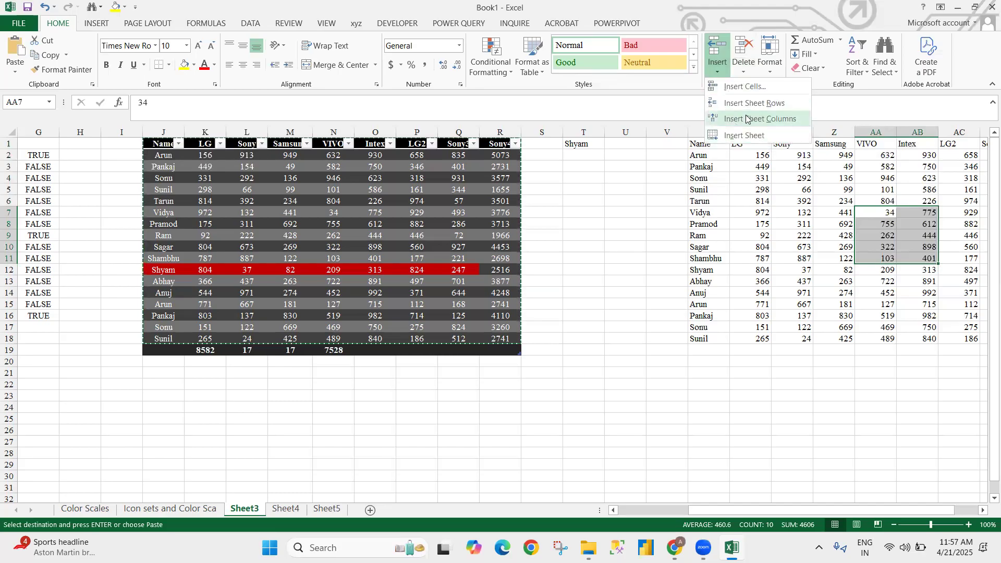
click(641, 190)
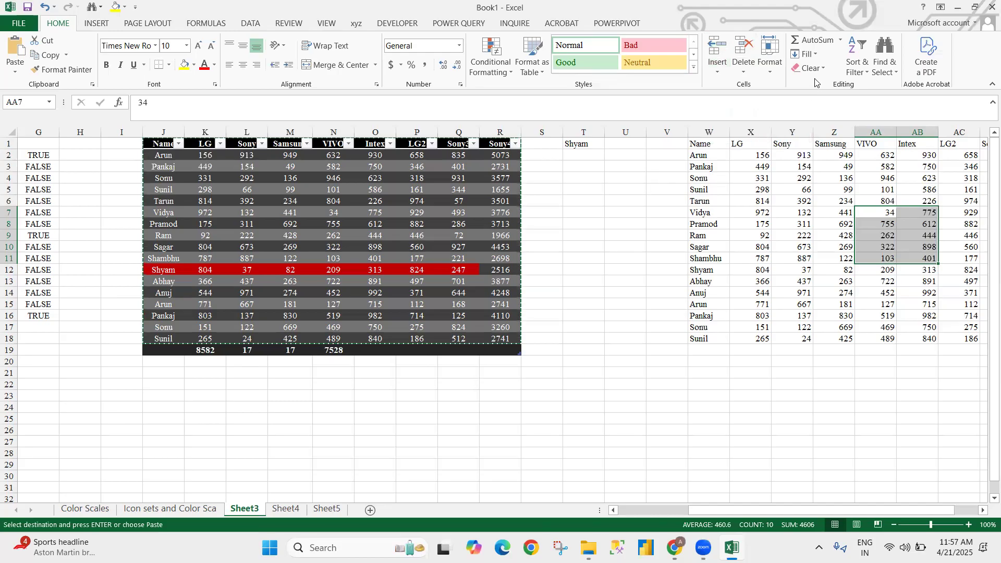
click(770, 57)
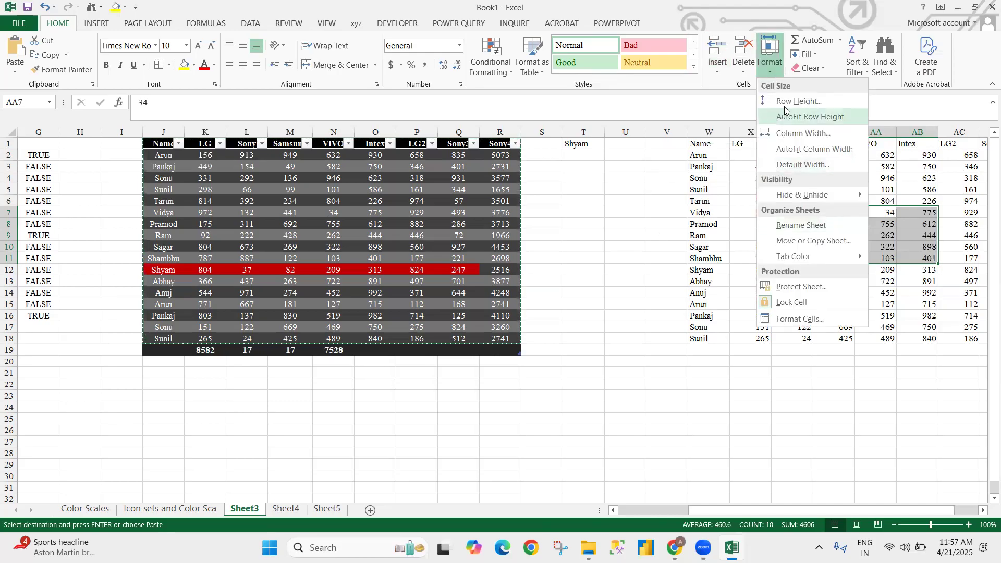
click(667, 144)
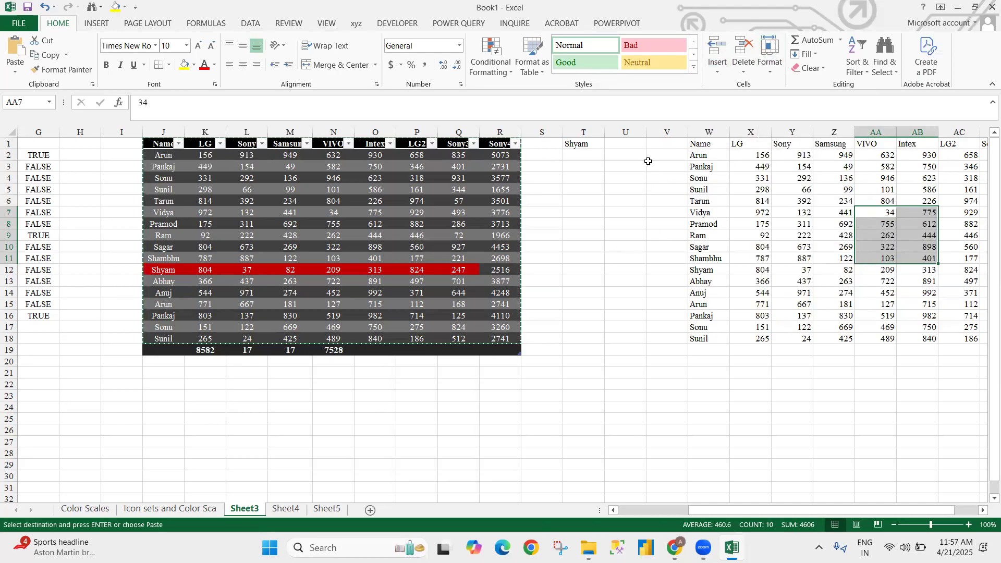
click(771, 65)
click(796, 100)
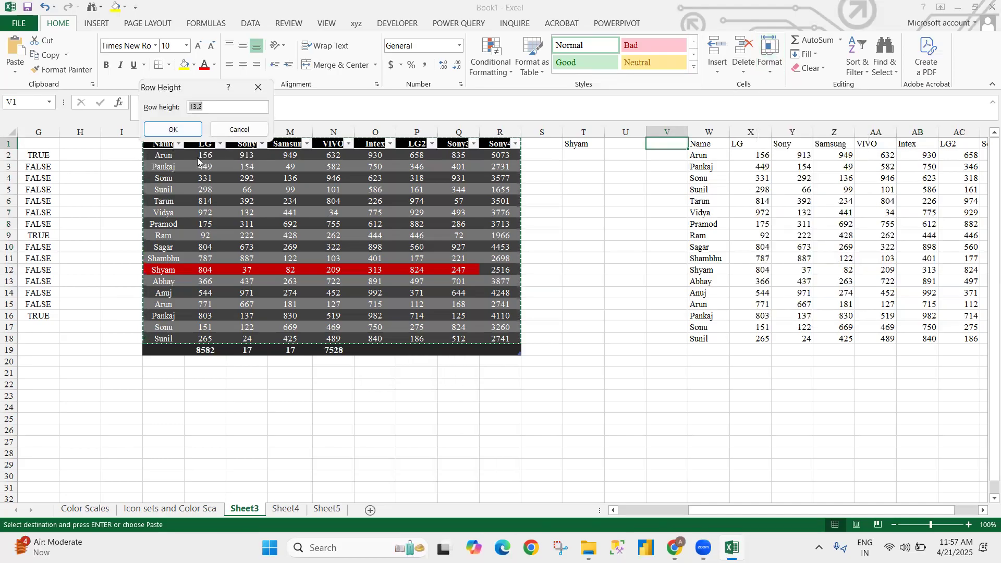
key(Escape)
Step: AutoFit the width of column W to the Name header in cell W1
click(769, 65)
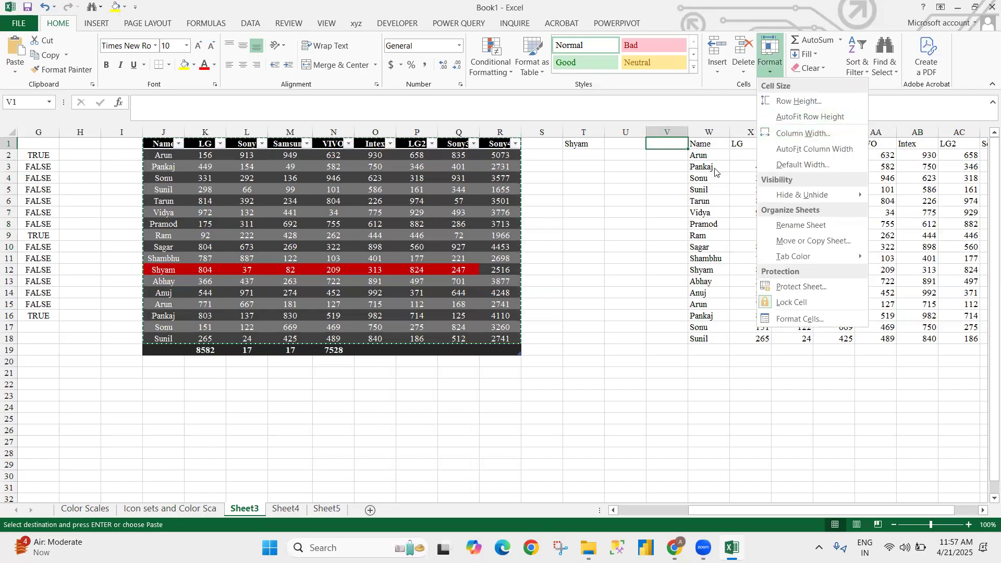
click(708, 144)
click(710, 144)
mouse_move(711, 144)
mouse_down()
mouse_move(710, 338)
mouse_move(696, 140)
mouse_up()
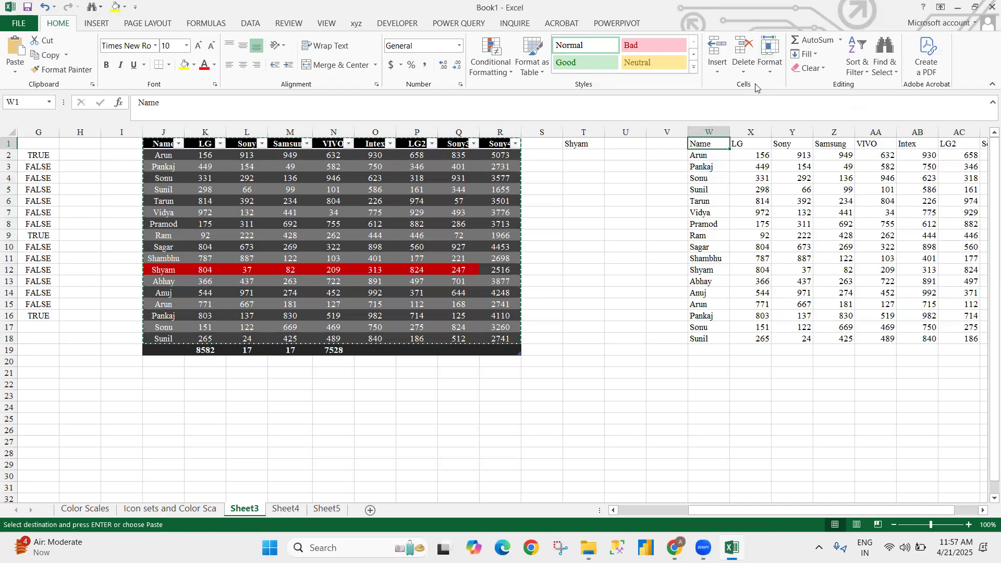
click(770, 73)
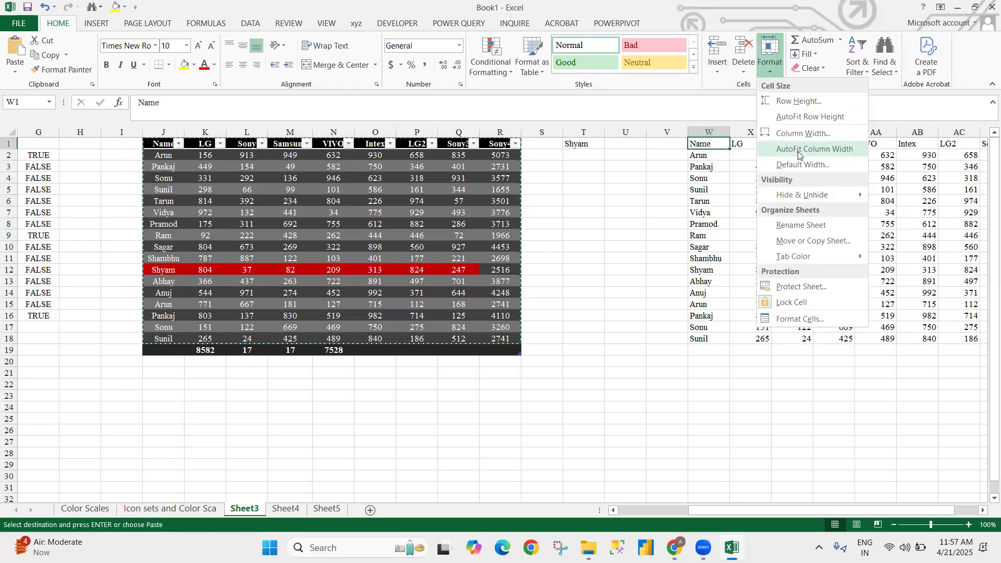
click(798, 151)
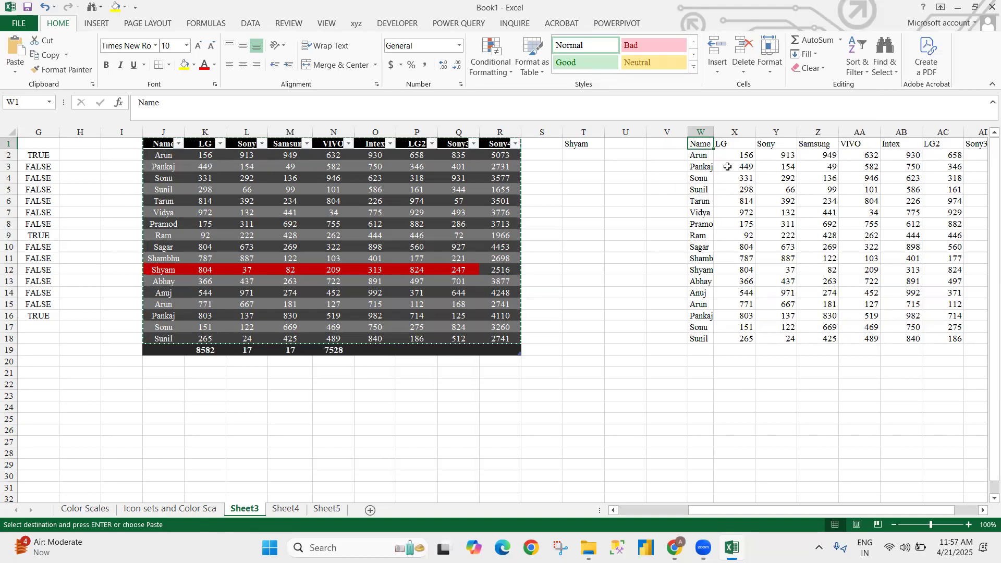
Step: Review the options for hiding and unhiding rows, columns and sheets, and look over the data rows W4:AC5
click(769, 61)
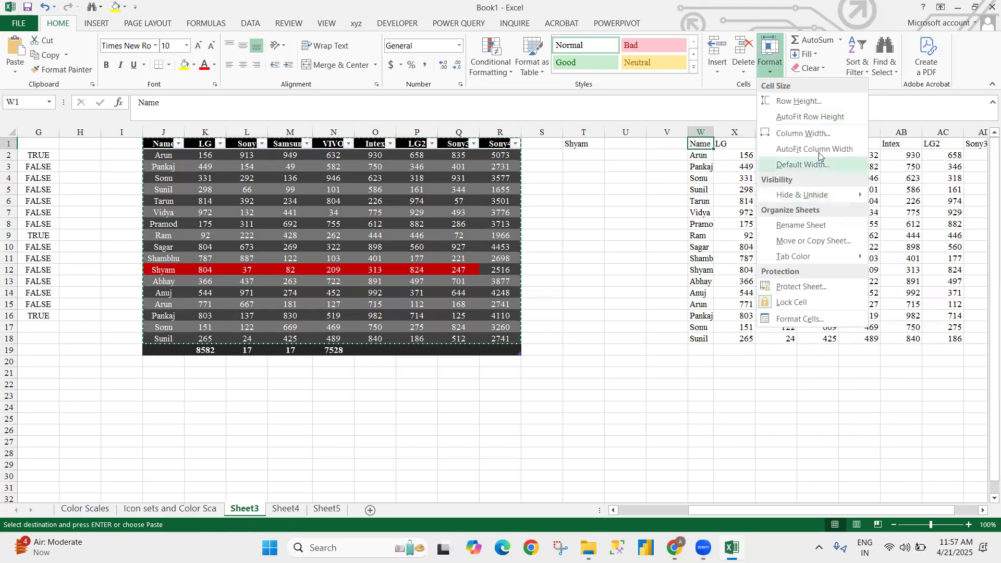
mouse_move(799, 201)
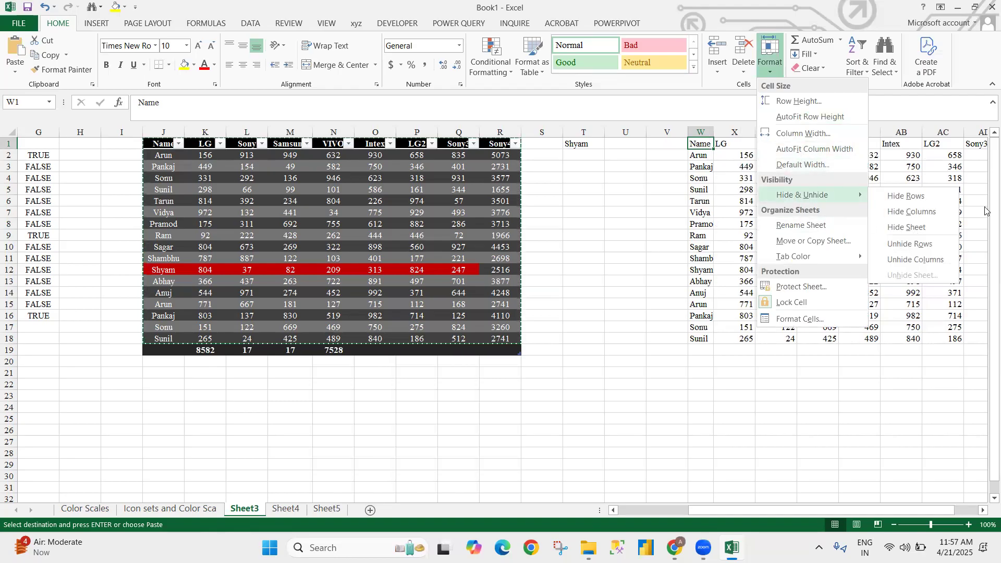
click(729, 294)
click(698, 178)
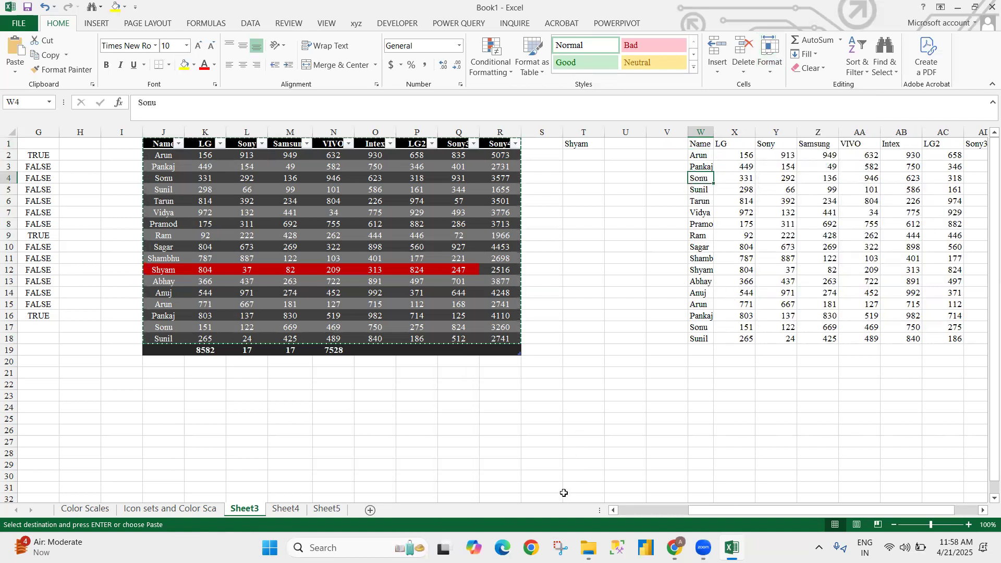
drag(9, 178, 8, 192)
drag(698, 179, 951, 190)
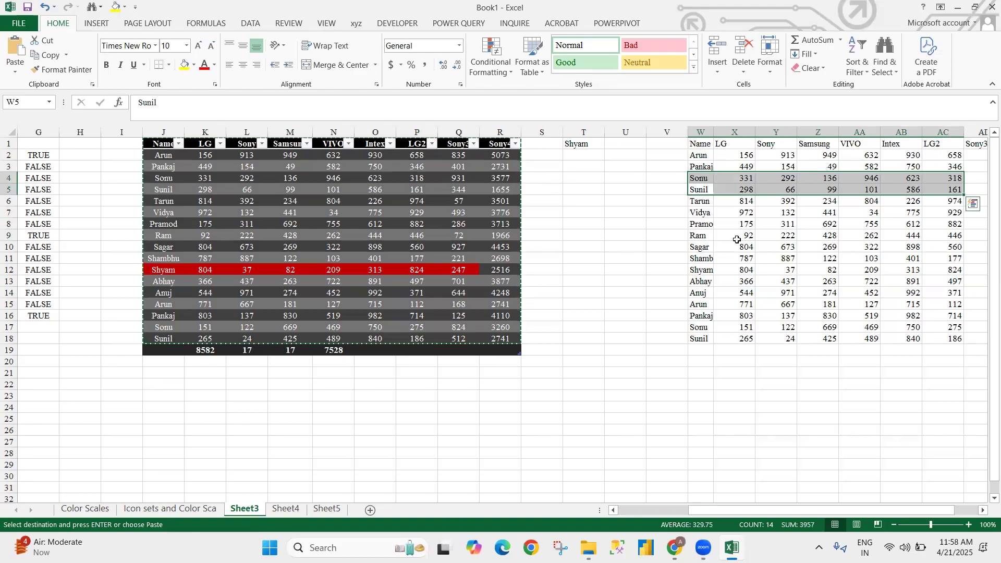
key(Down)
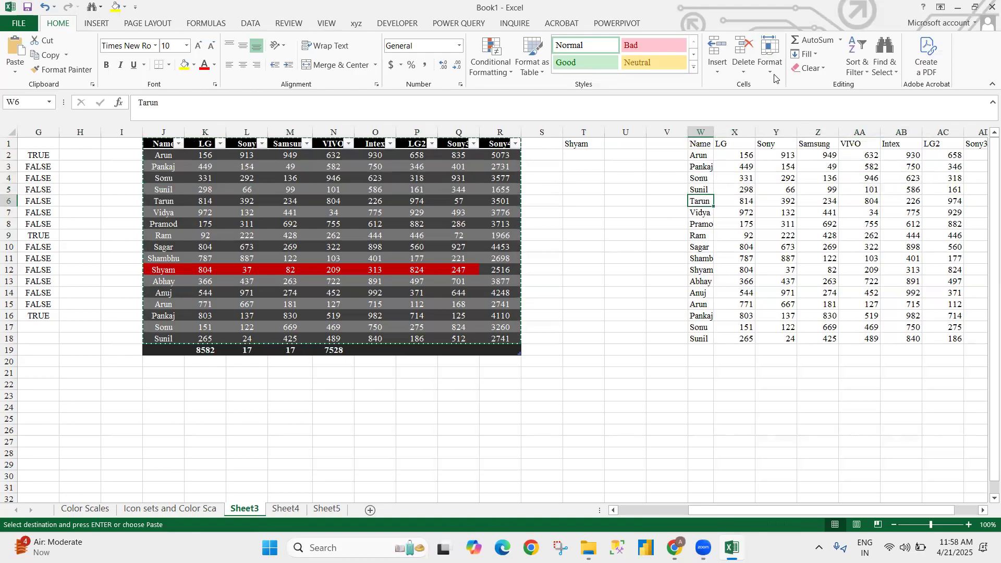
Step: Review how to rename Sheet3 and how to move it or create a copy of it, leaving the sheet as it is
click(770, 54)
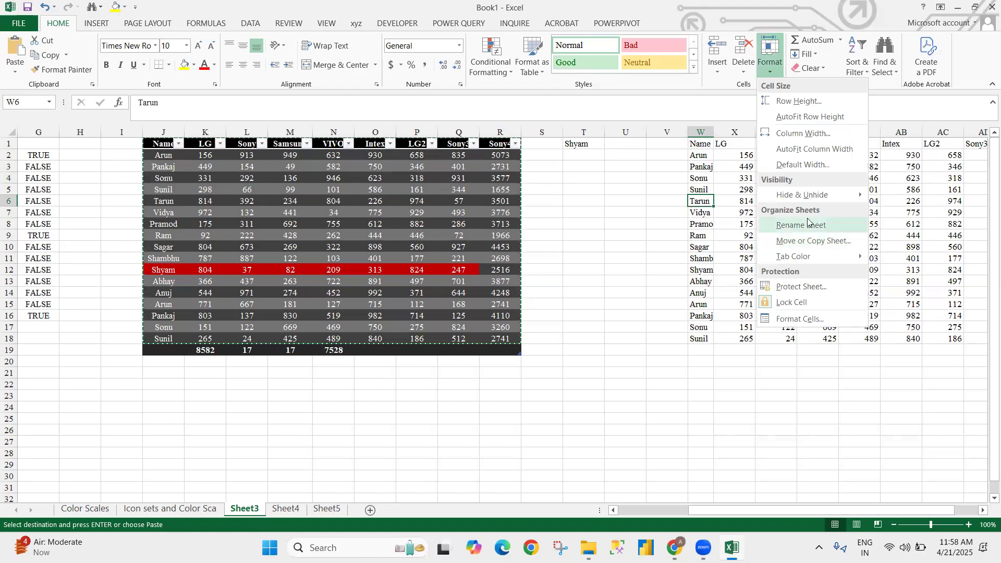
click(807, 224)
key(Escape)
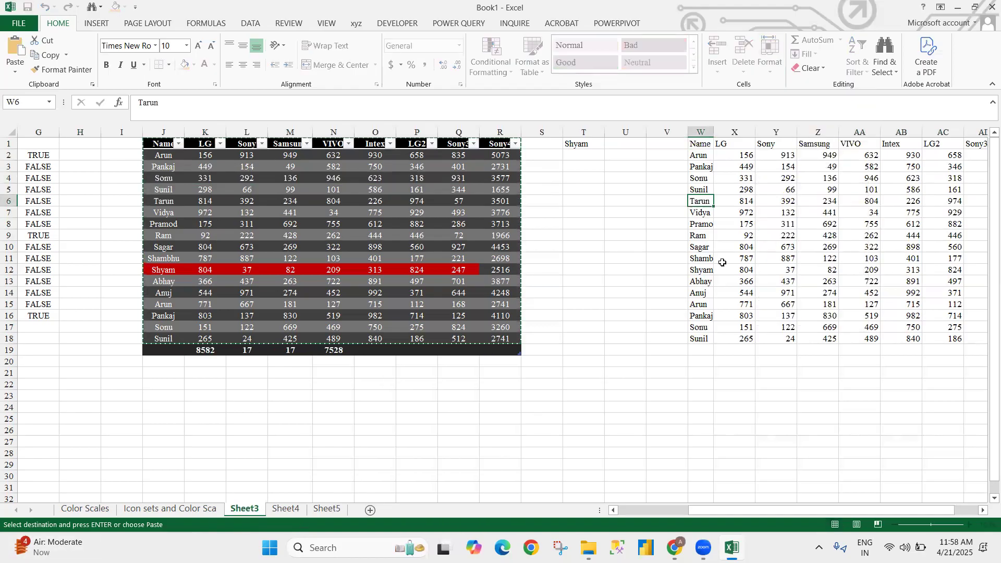
click(770, 55)
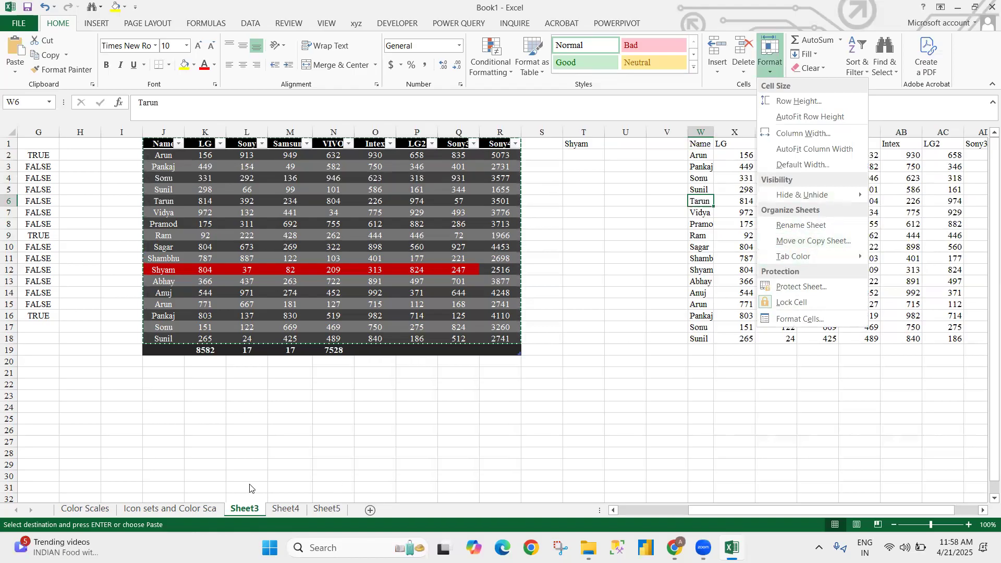
click(792, 241)
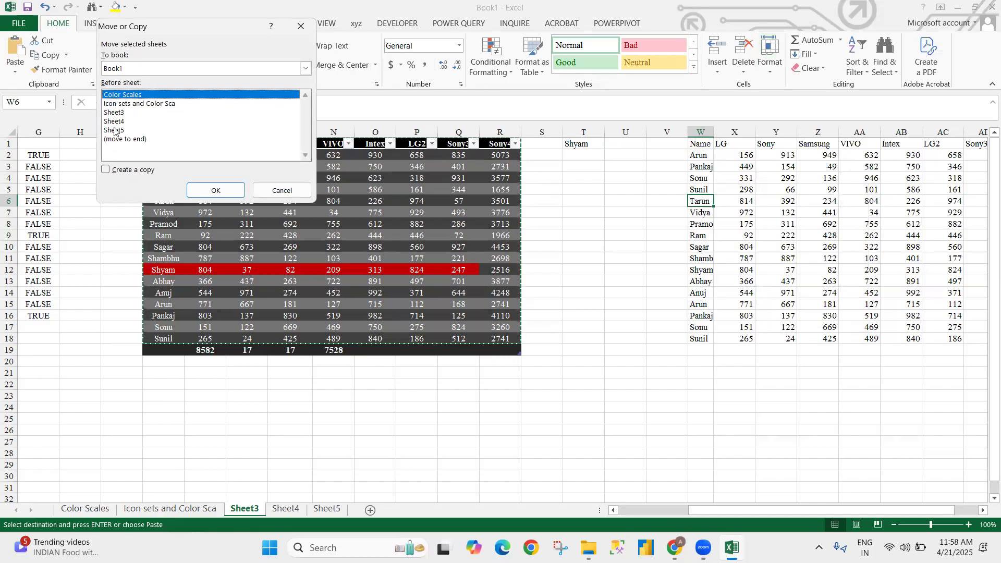
click(107, 171)
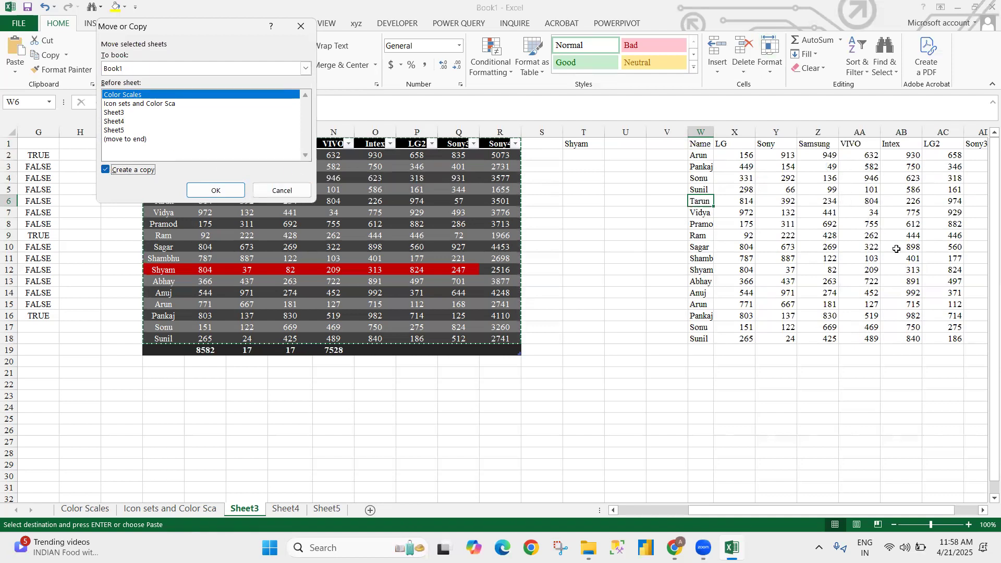
key(Escape)
Step: Set the tab color of Sheet3 to the orange theme color and check it by switching to Sheet4 and back
click(768, 73)
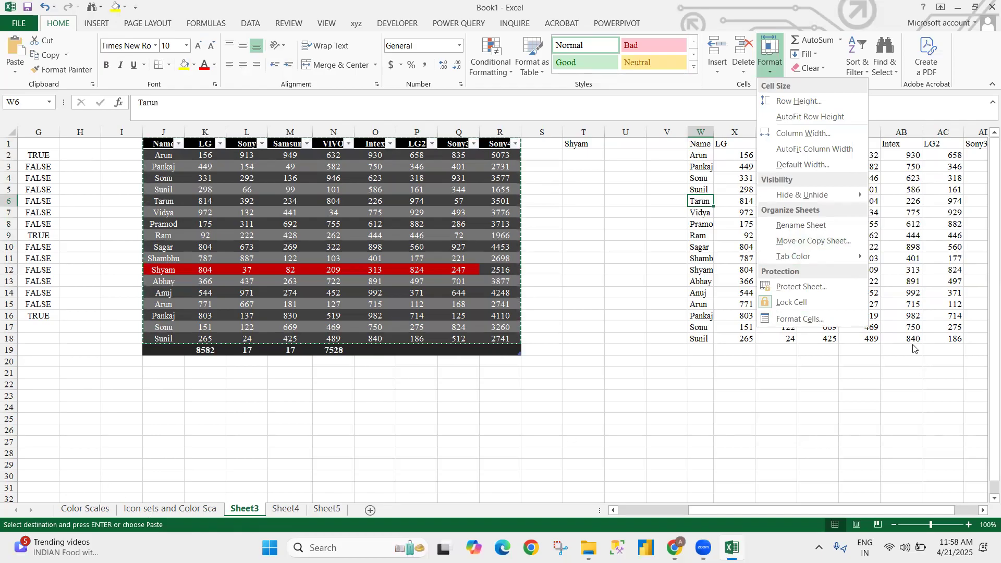
mouse_move(852, 255)
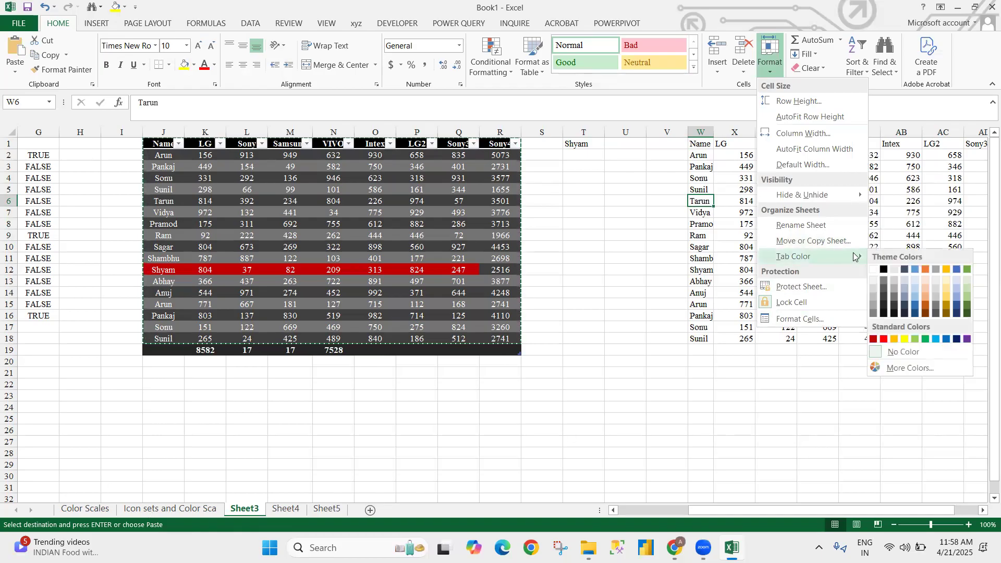
click(925, 270)
click(281, 509)
click(249, 510)
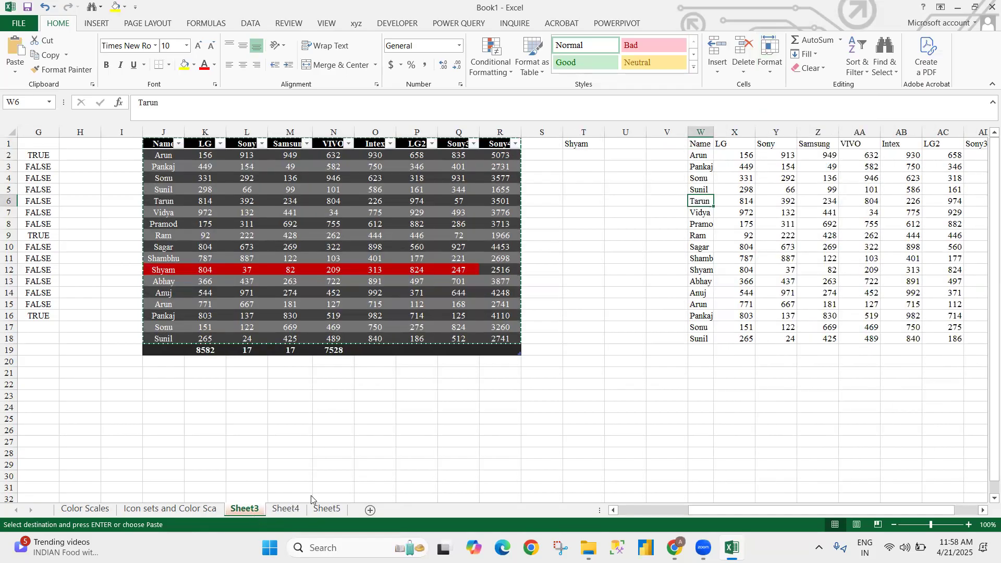
Step: Review the sheet protection options, the AutoSum functions and the Fill options
click(771, 70)
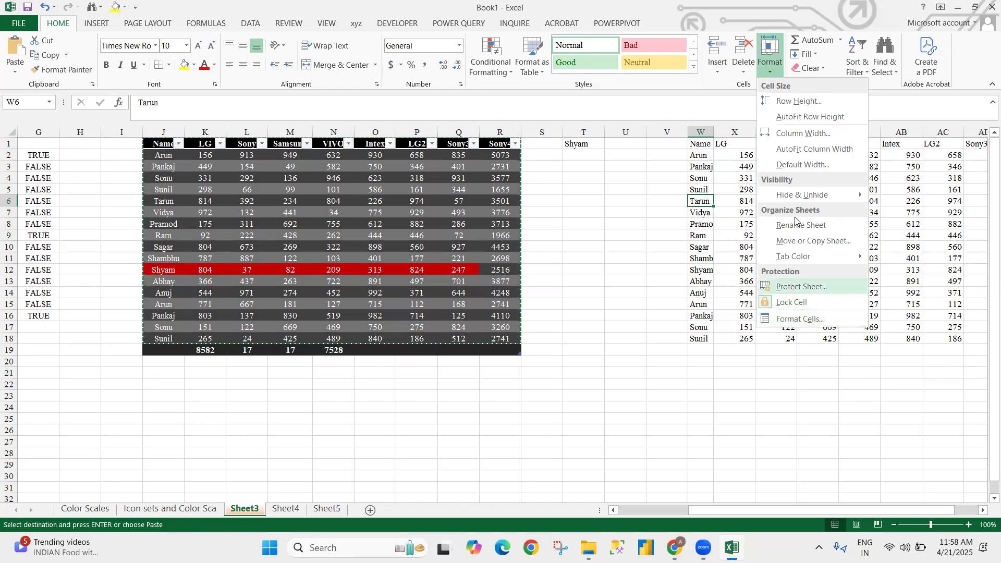
key(Escape)
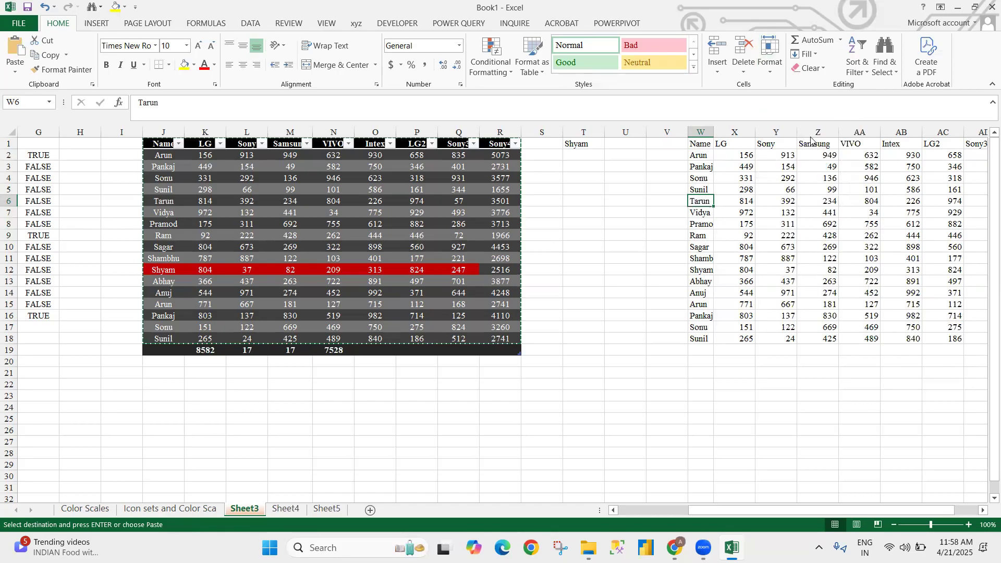
click(839, 41)
key(Escape)
click(805, 54)
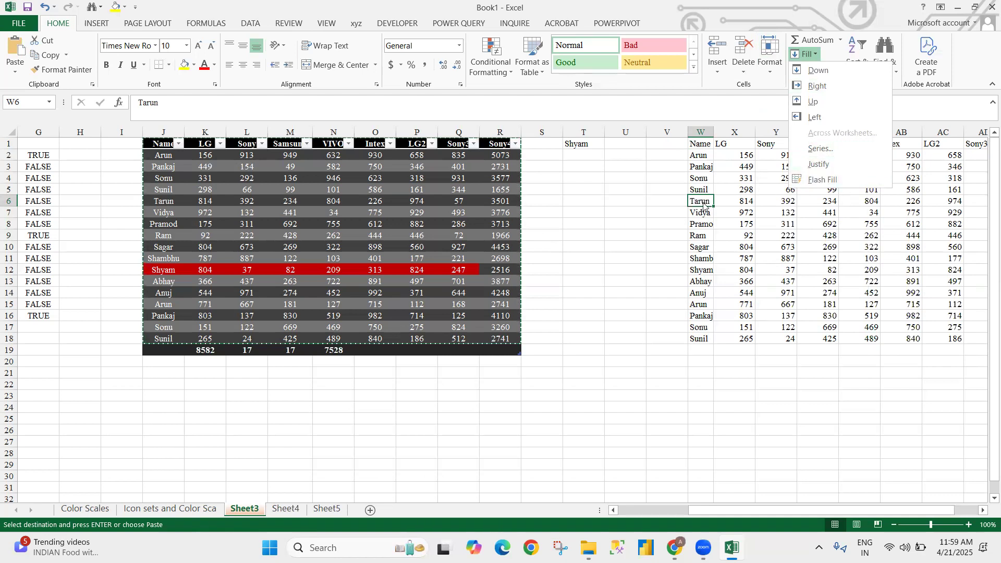
Step: Enter the header S.No in cell U1 and the starting number 1 in cell U2
click(641, 150)
click(641, 149)
text(S.N)
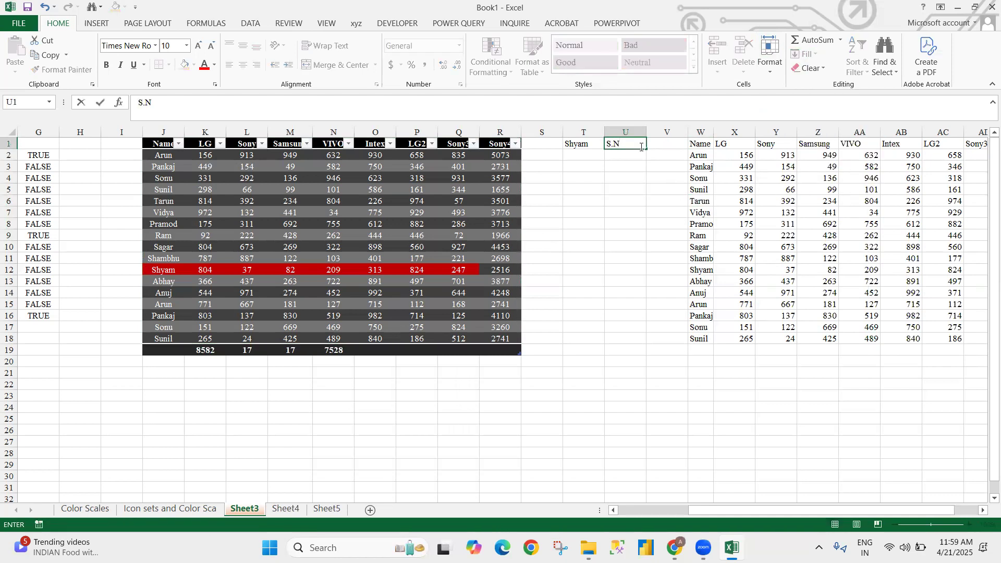
key(Return)
text(1)
click(641, 151)
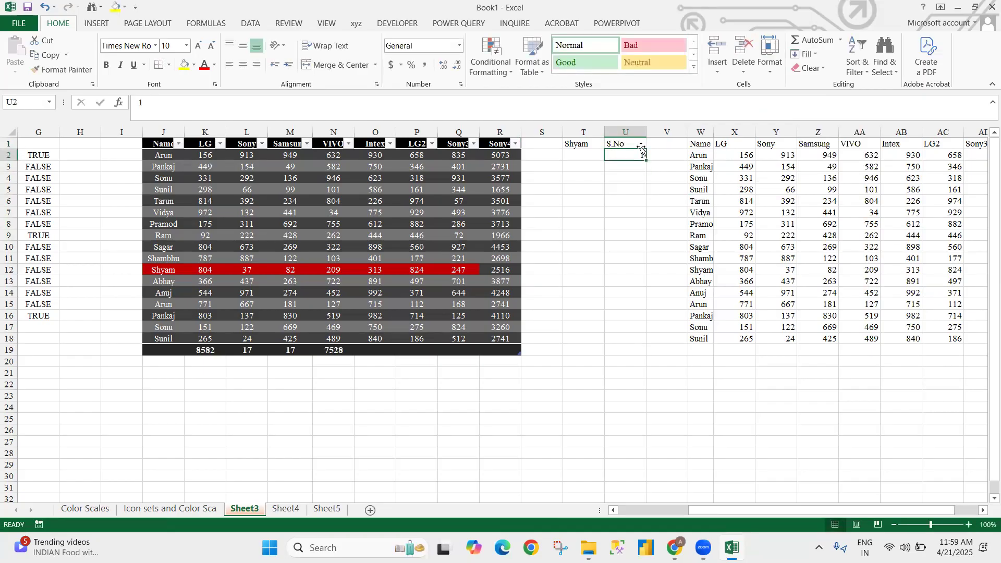
Step: Fill a linear series down column U from U2 with step value 1 and stop value 10000, and go to its last cell
key(alt)
key(h)
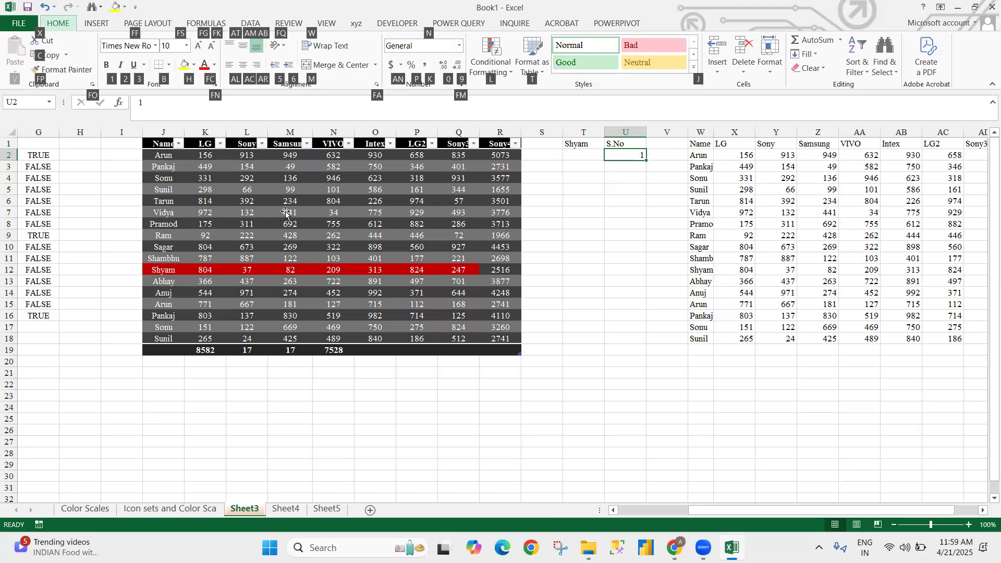
key(f)
key(i)
key(s)
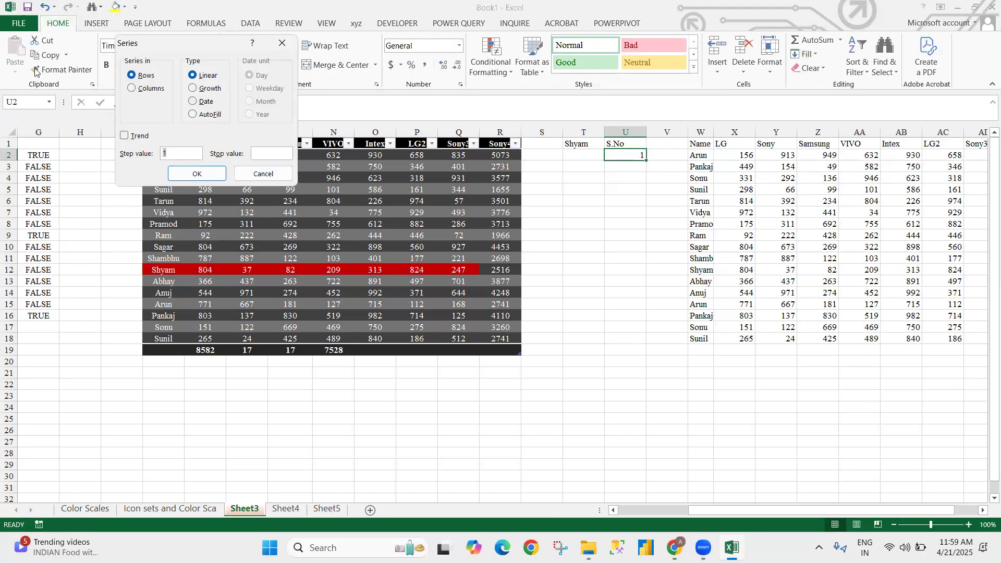
click(129, 92)
click(275, 155)
text(10000)
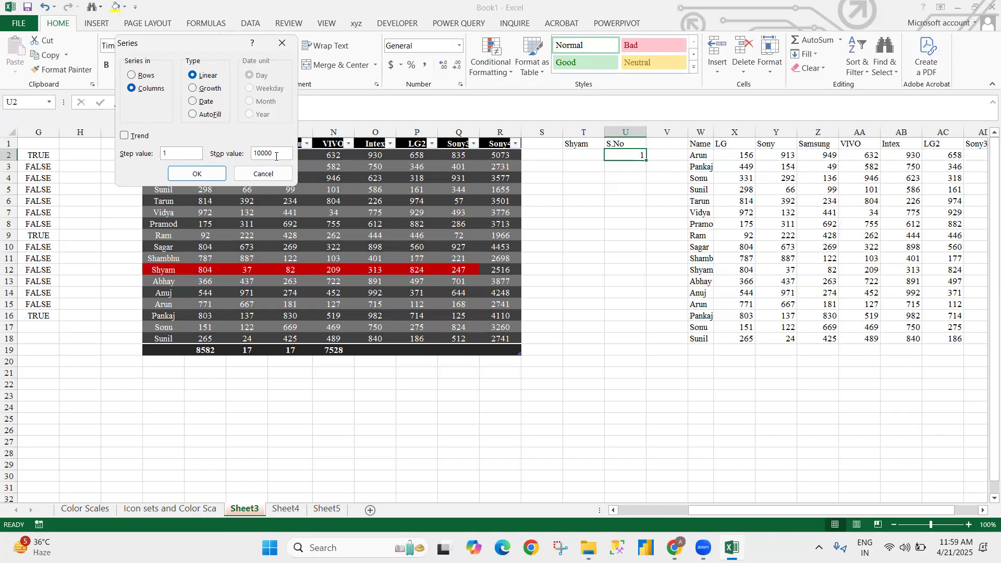
key(Return)
key(ctrl+Down)
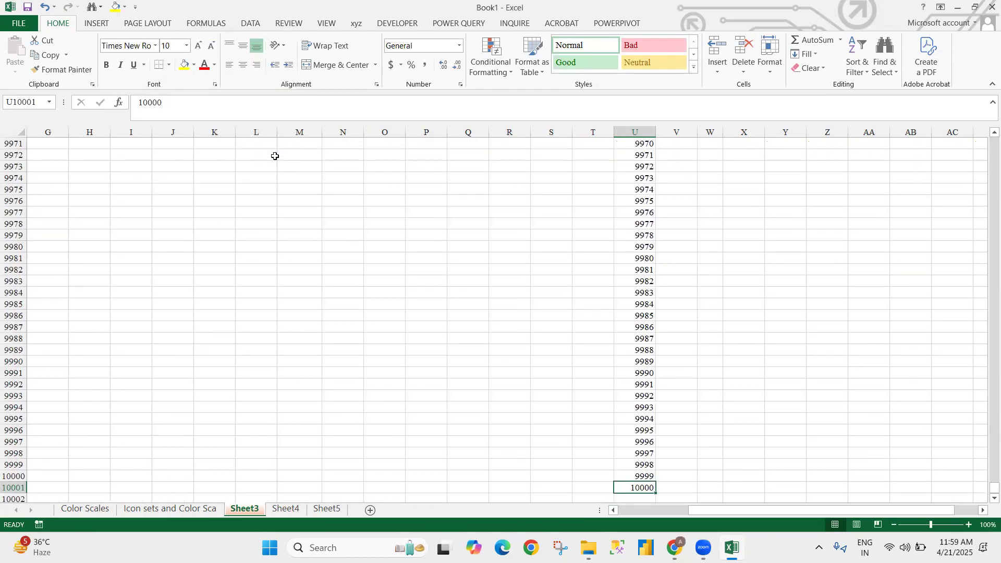
Step: Return to the start of the number series, and review the Fill options and the Clear options for column U
key(ctrl+Up)
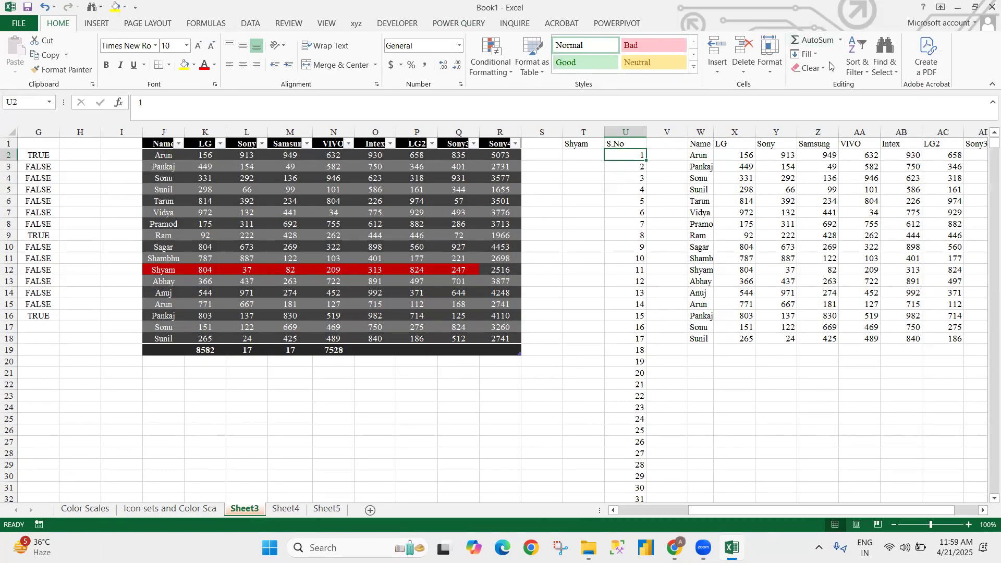
click(812, 55)
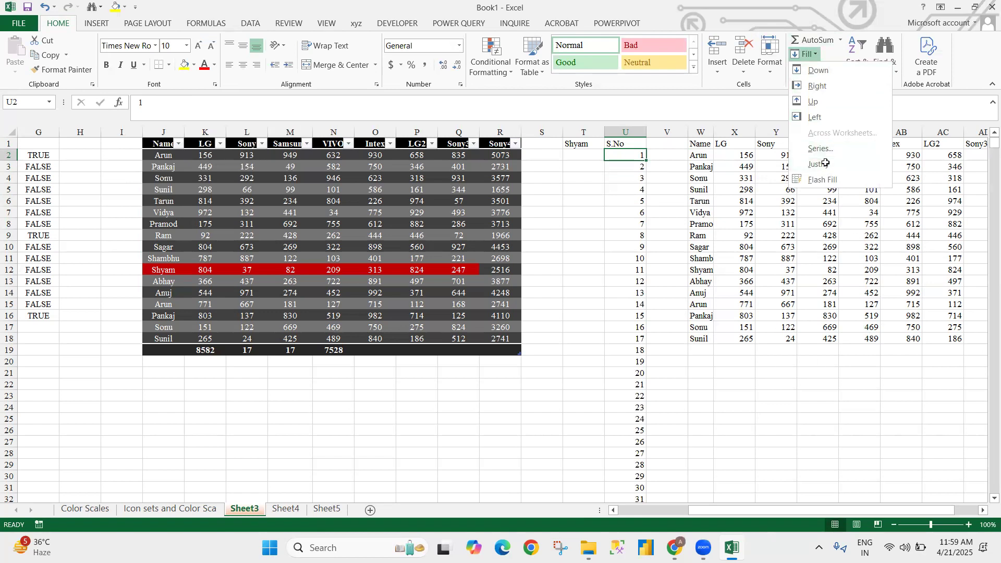
click(820, 71)
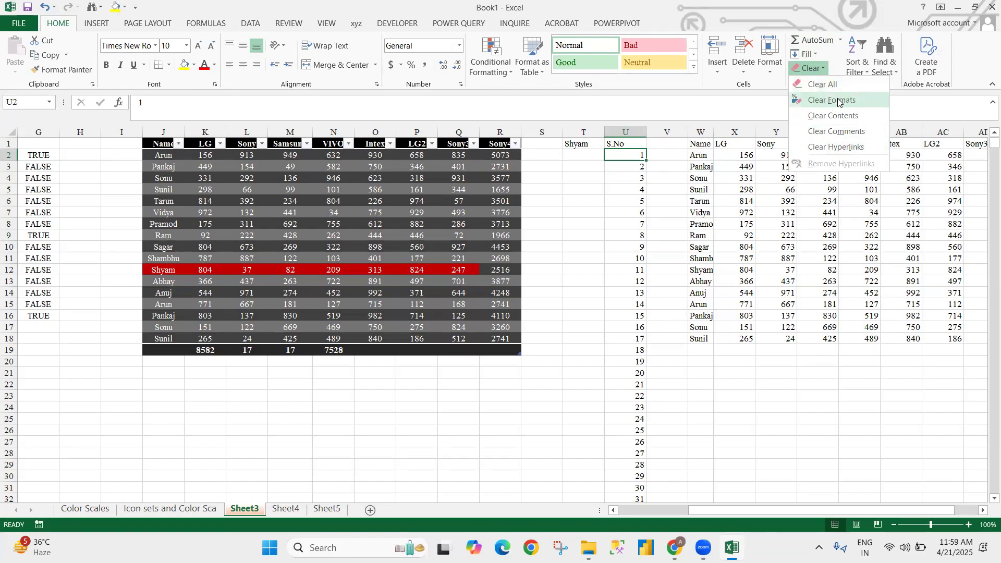
click(692, 139)
click(625, 132)
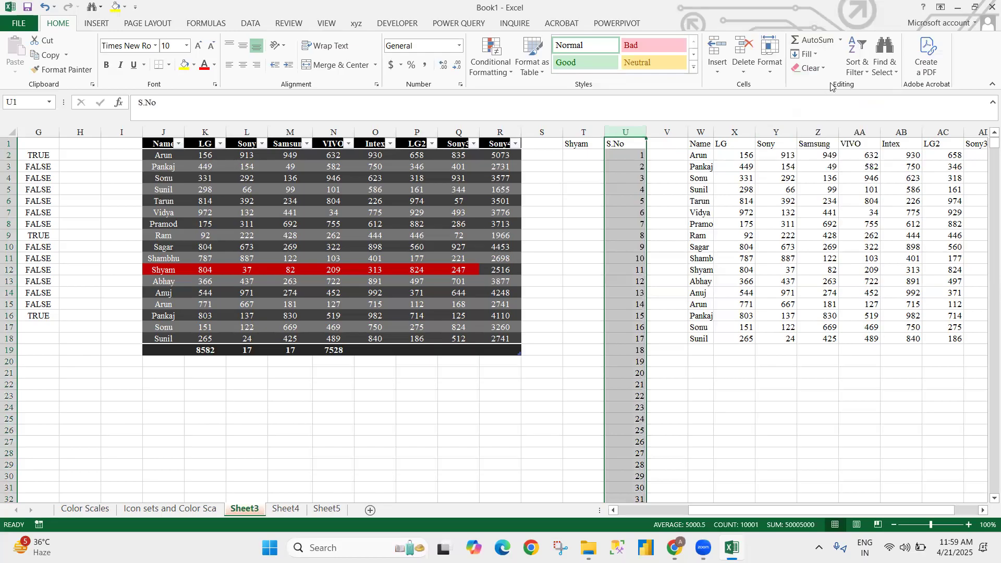
click(809, 68)
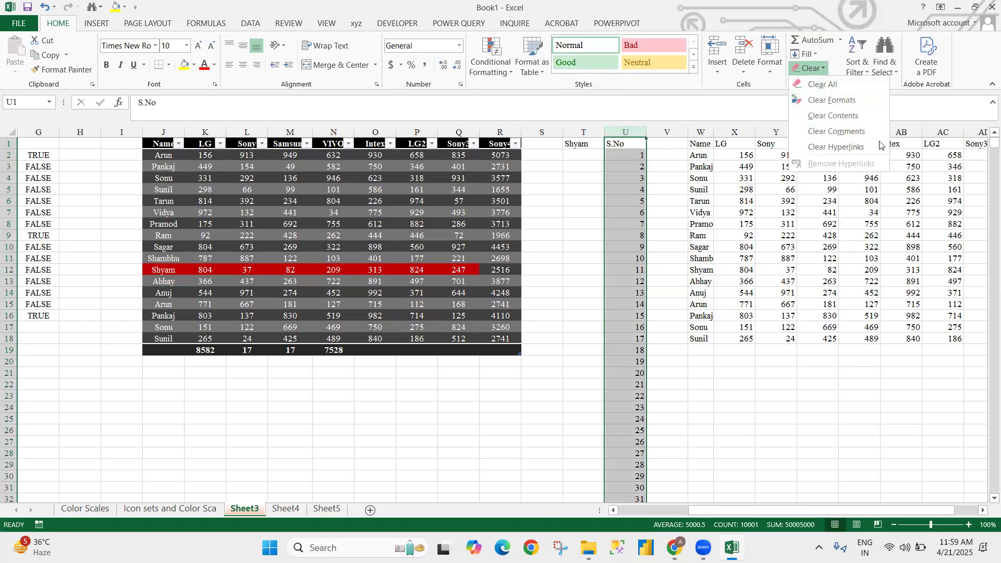
click(784, 395)
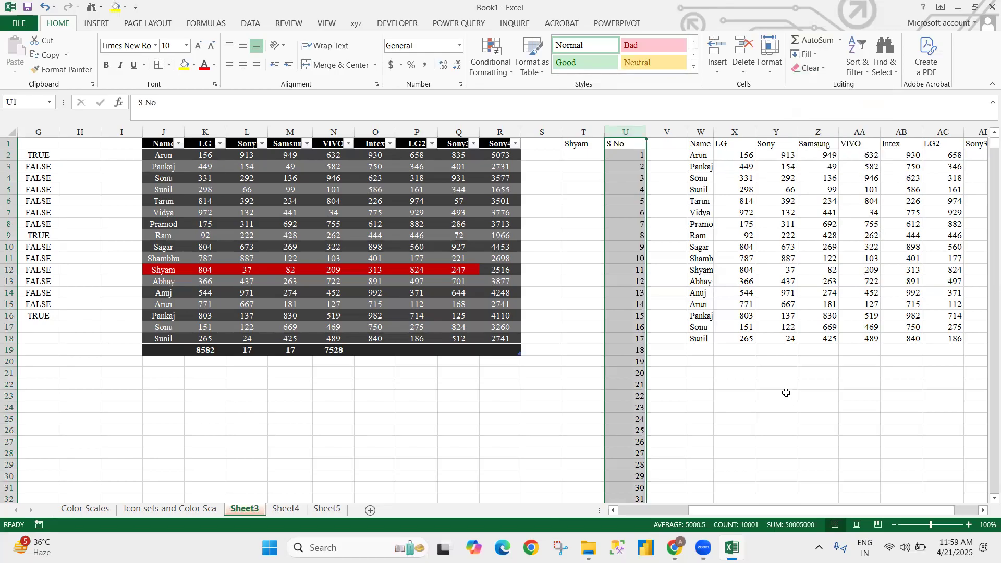
Step: Enter the text Google in cell Y23
click(786, 393)
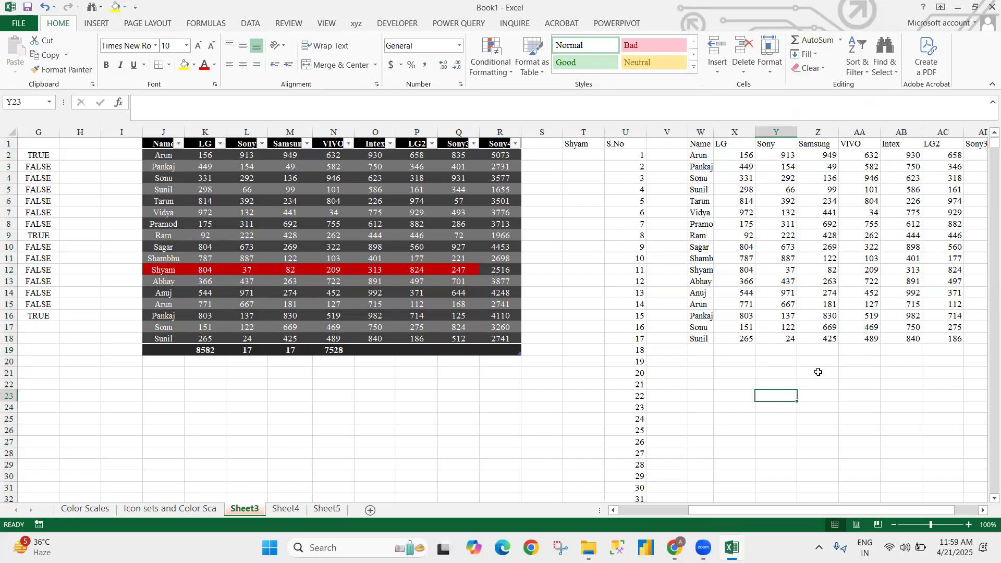
text(Goggle)
key(BackSpace)
key(BackSpace)
key(BackSpace)
key(BackSpace)
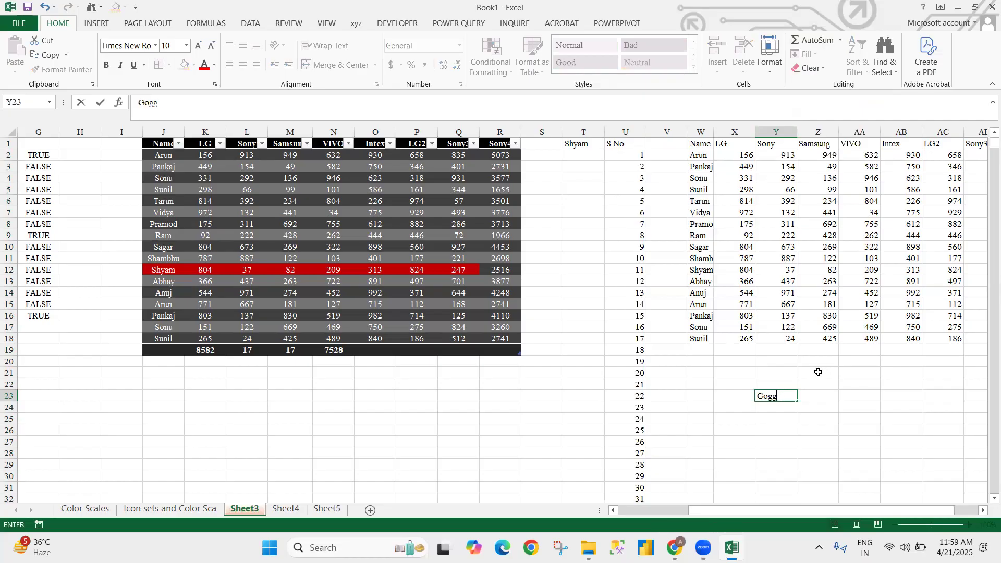
text(ogle)
key(Return)
Step: Enter the text Sheet4 in cell Z23, beside the Google entry
key(Up)
key(Right)
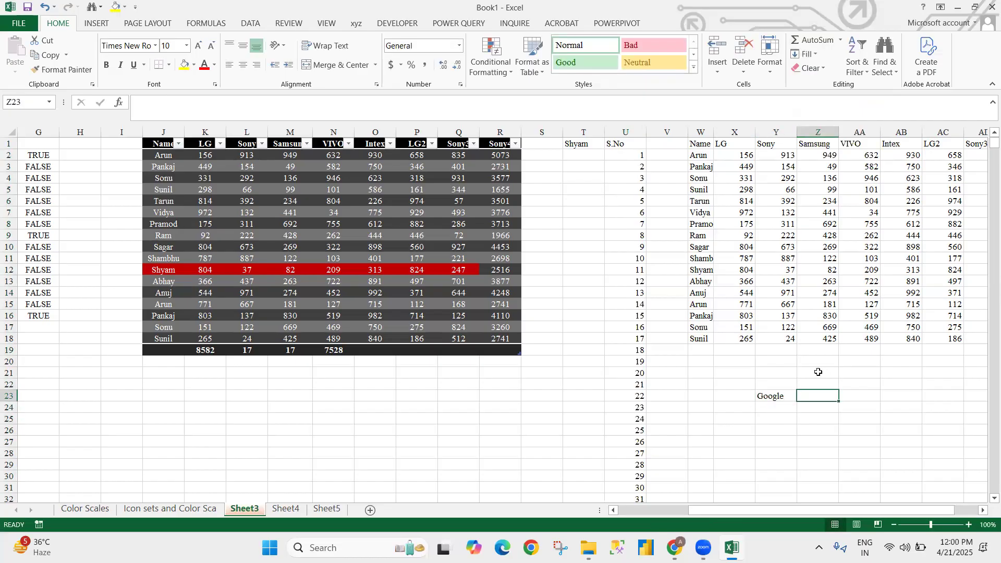
text(Shee)
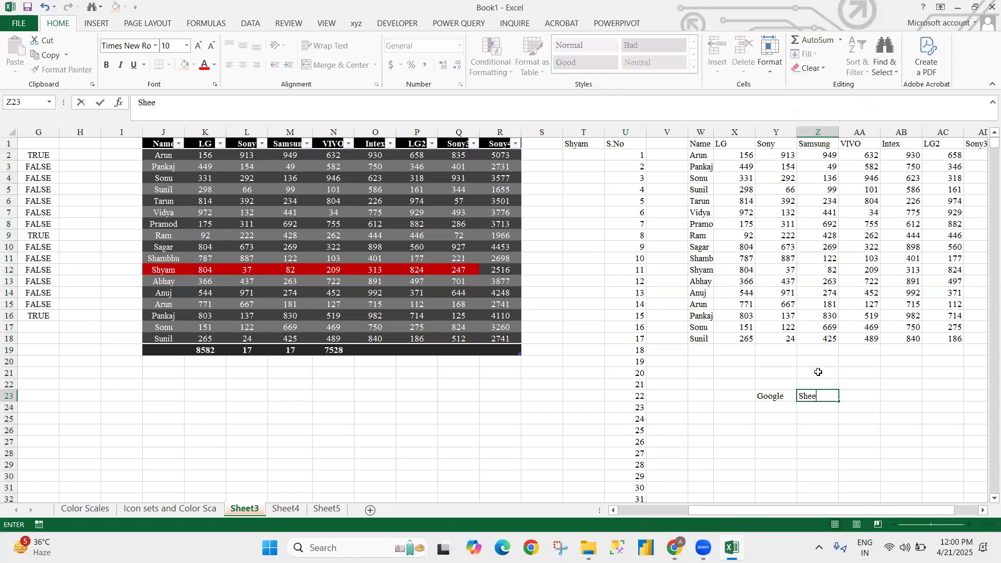
text(t4)
key(Return)
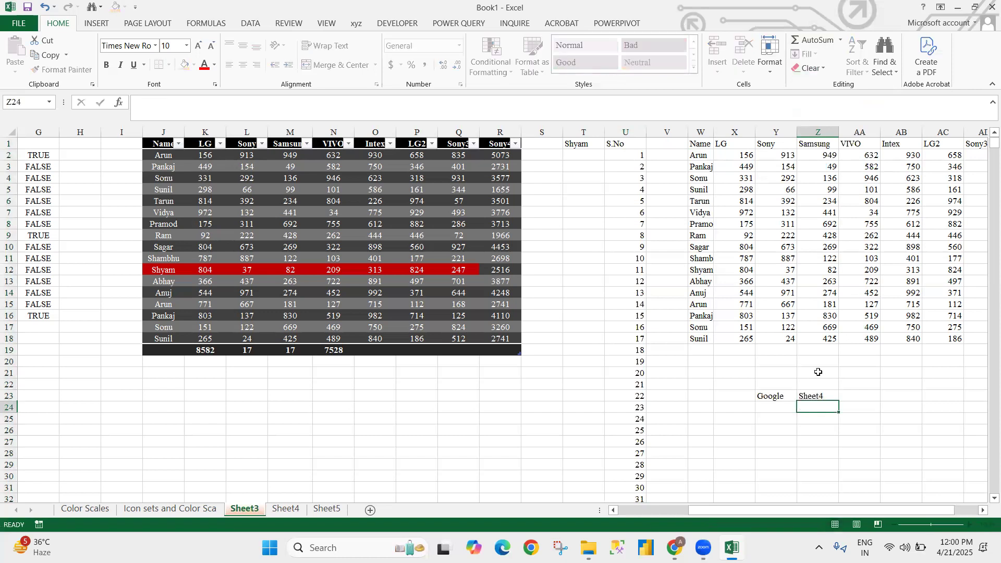
key(Up)
key(Left)
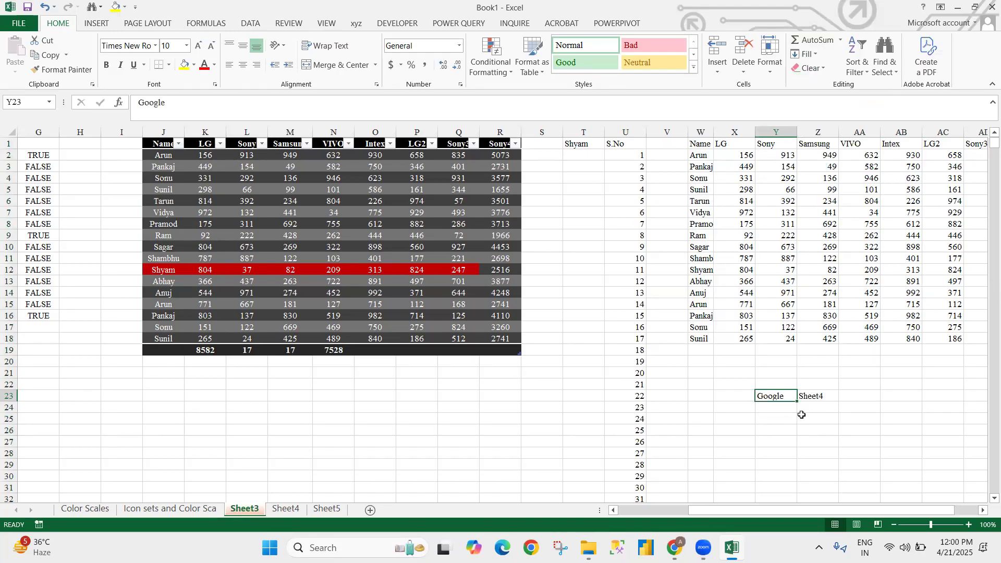
key(Down)
key(Down)
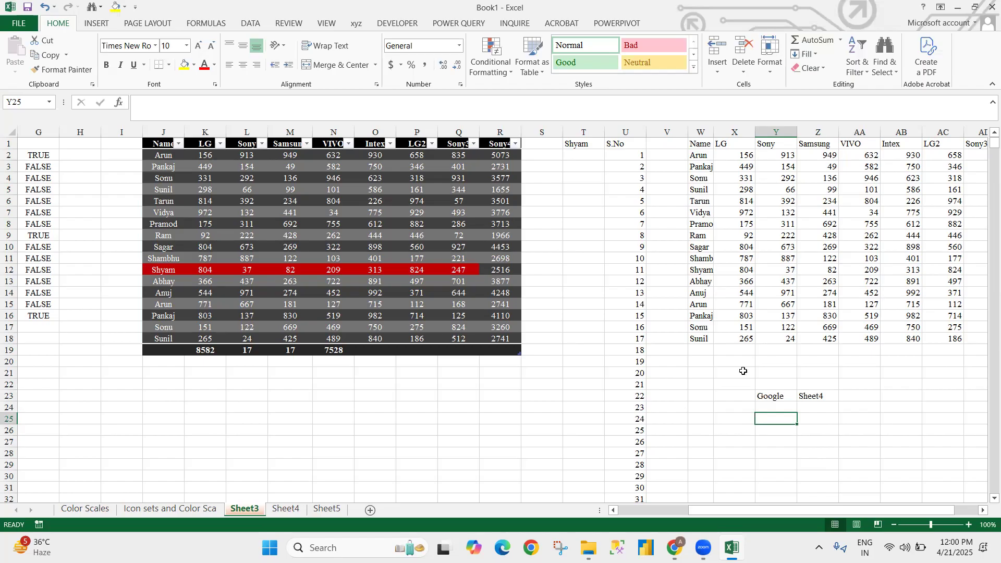
Step: Hyperlink cell Z23 to the bookmark Sheet4 in this workbook, and test the link before returning to Sheet3
click(812, 397)
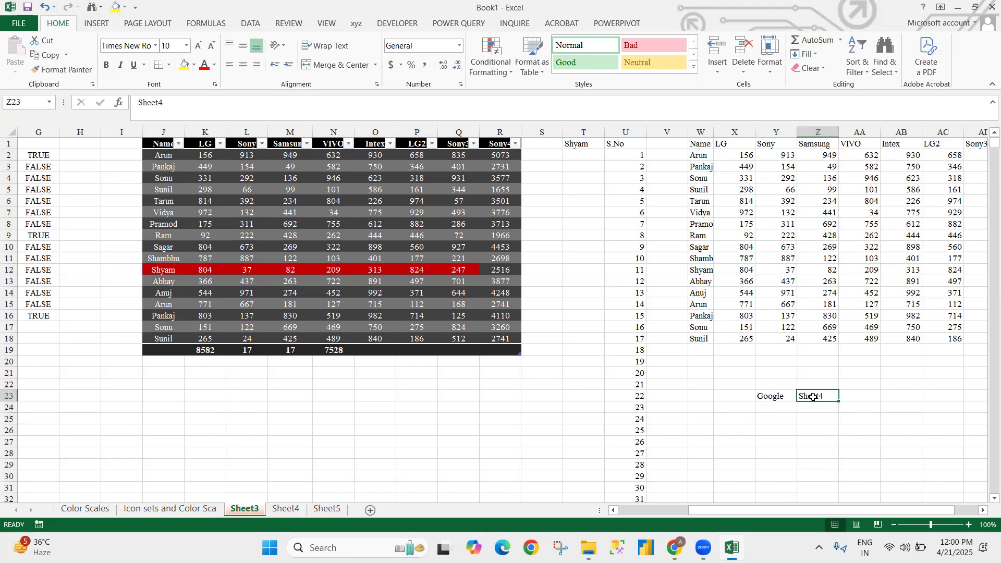
key(ctrl+k)
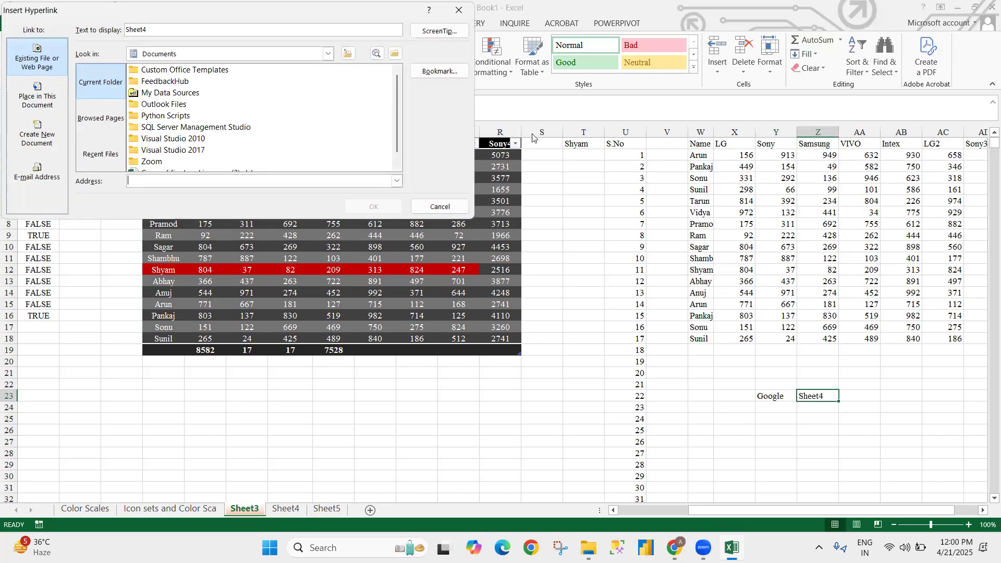
click(438, 78)
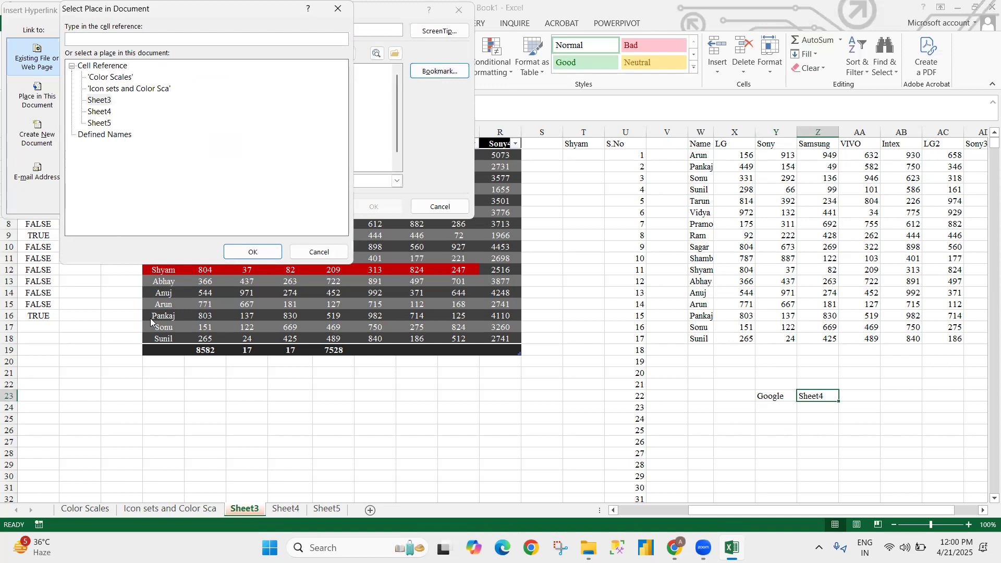
click(100, 112)
click(252, 252)
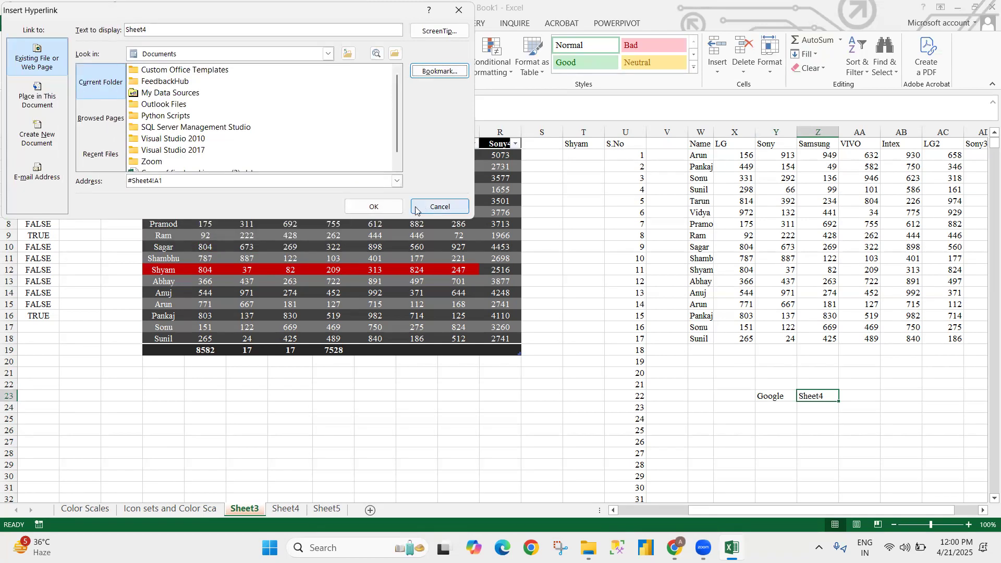
click(392, 207)
click(861, 436)
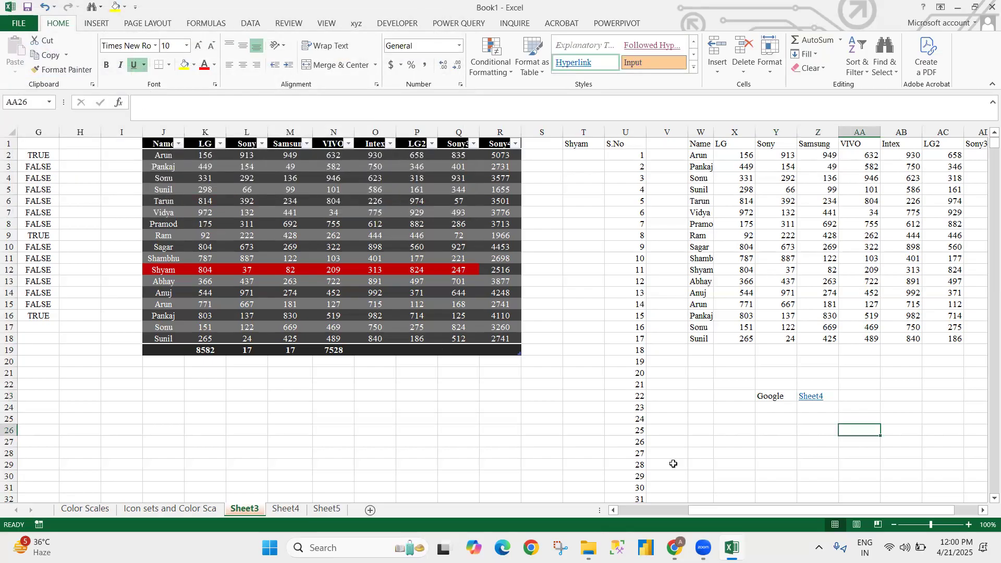
click(805, 395)
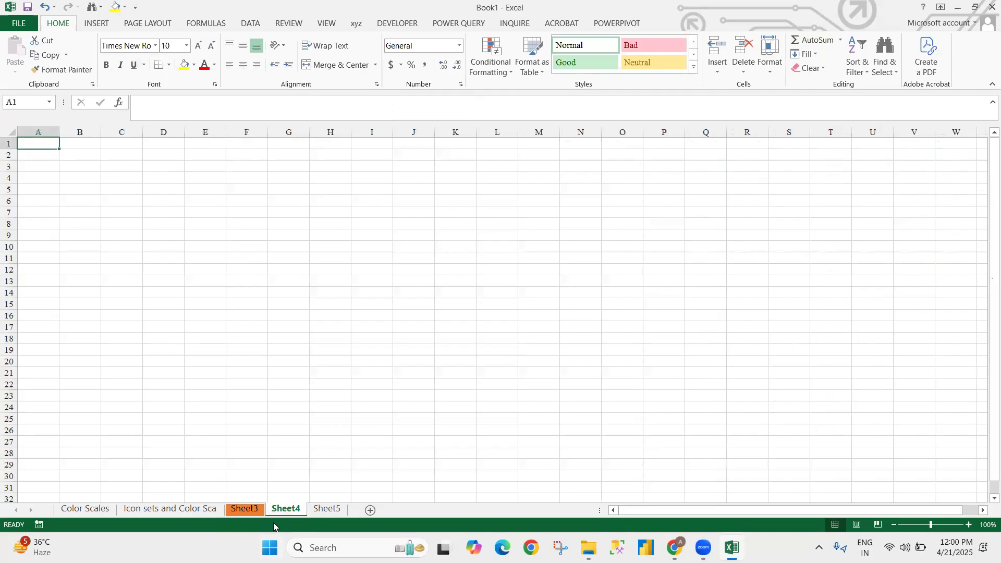
click(245, 508)
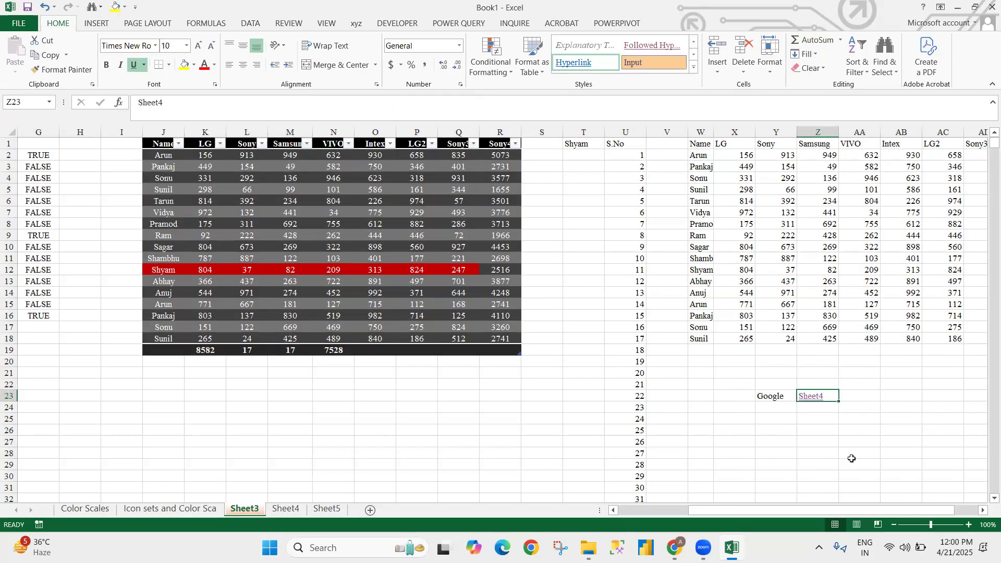
click(770, 396)
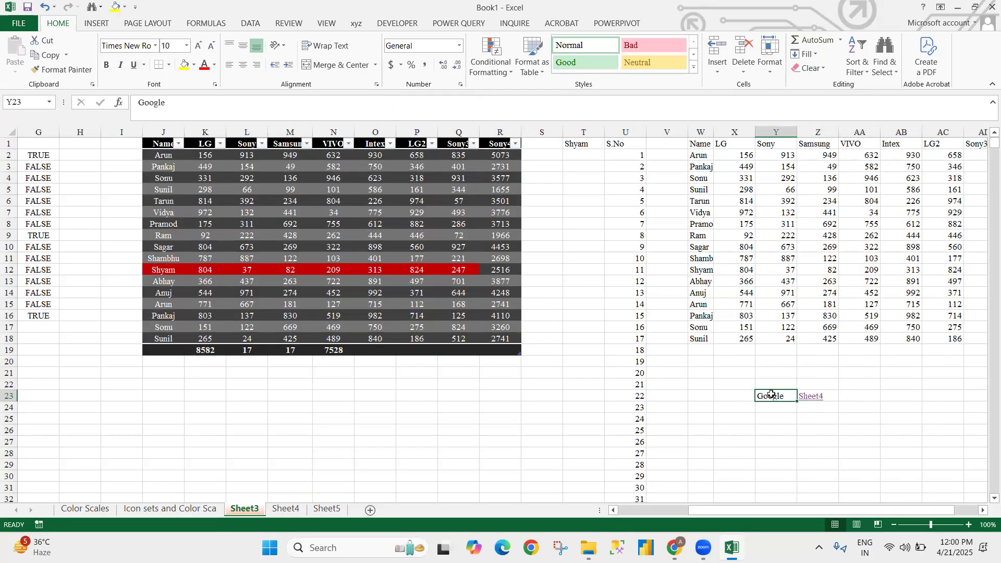
key(ctrl+k)
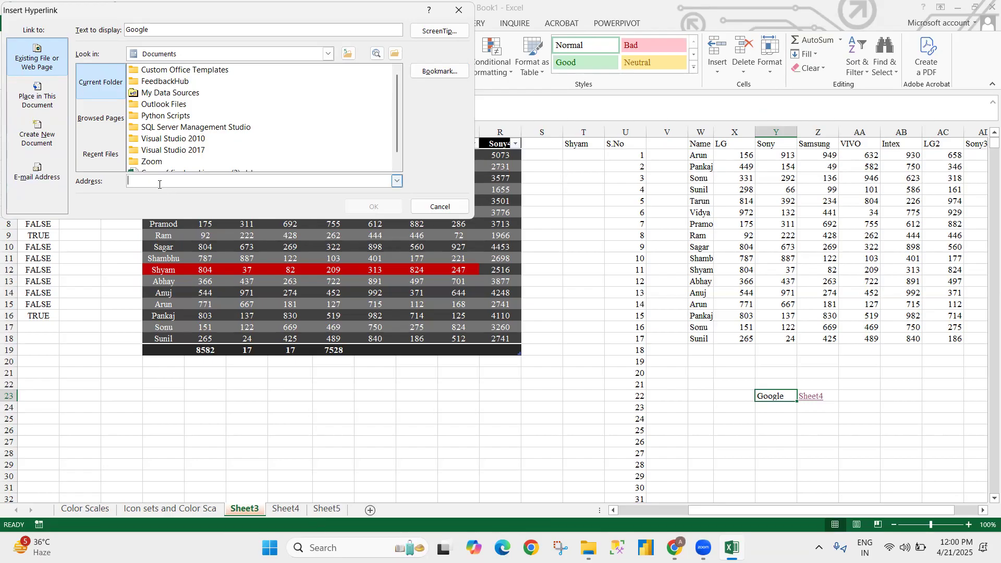
text(www.Google)
key(Return)
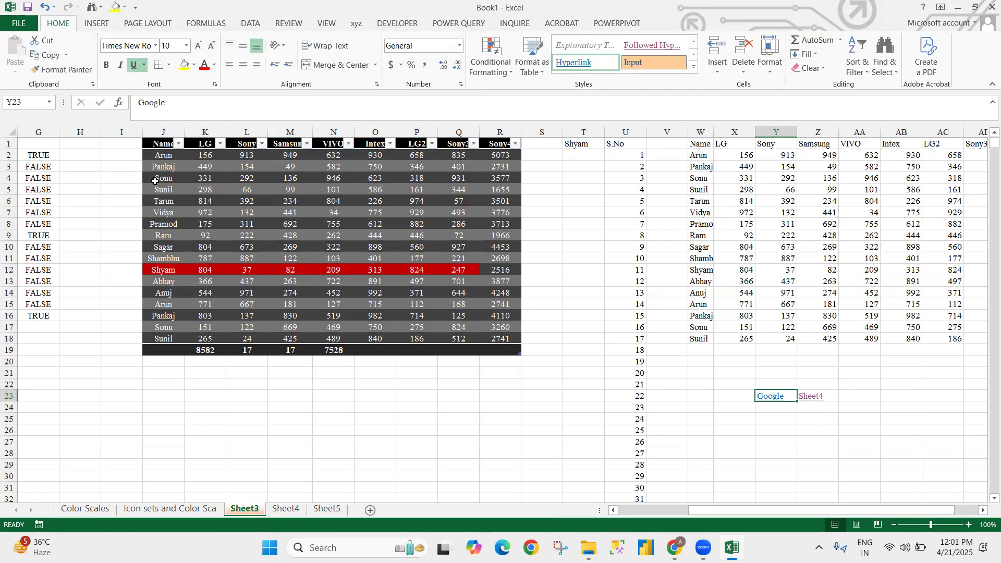
key(Down)
key(Down)
key(Down)
Step: Follow the Google link in Y23 to test it, and close the browser window it opens
click(764, 398)
click(764, 398)
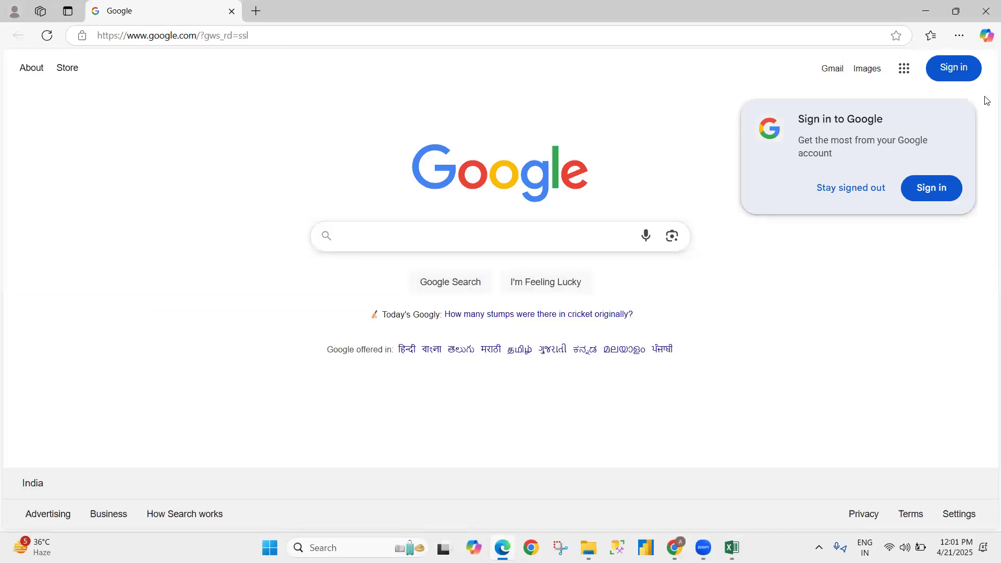
click(986, 7)
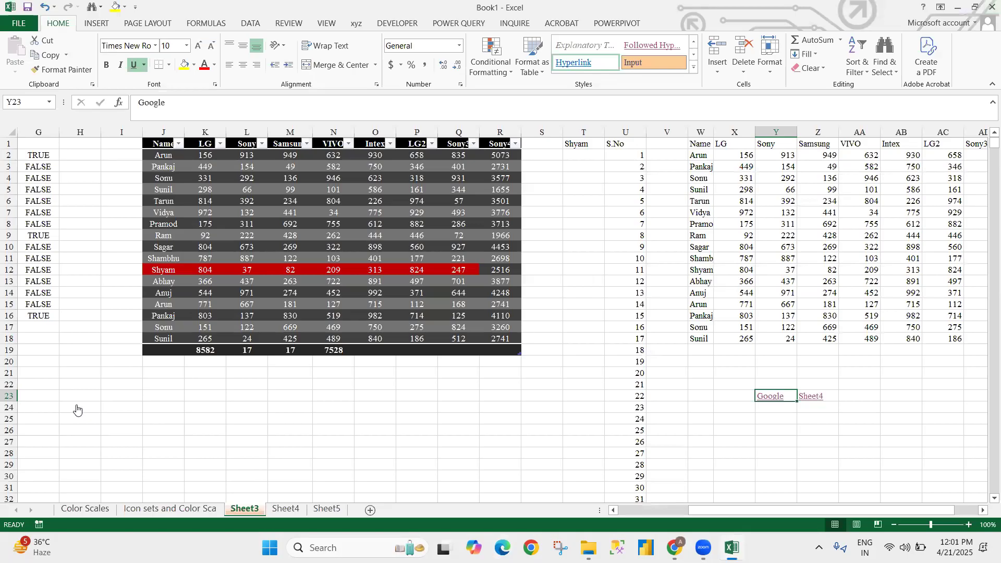
Step: Show the desktop and copy the path of the SQL folder
key(super+d)
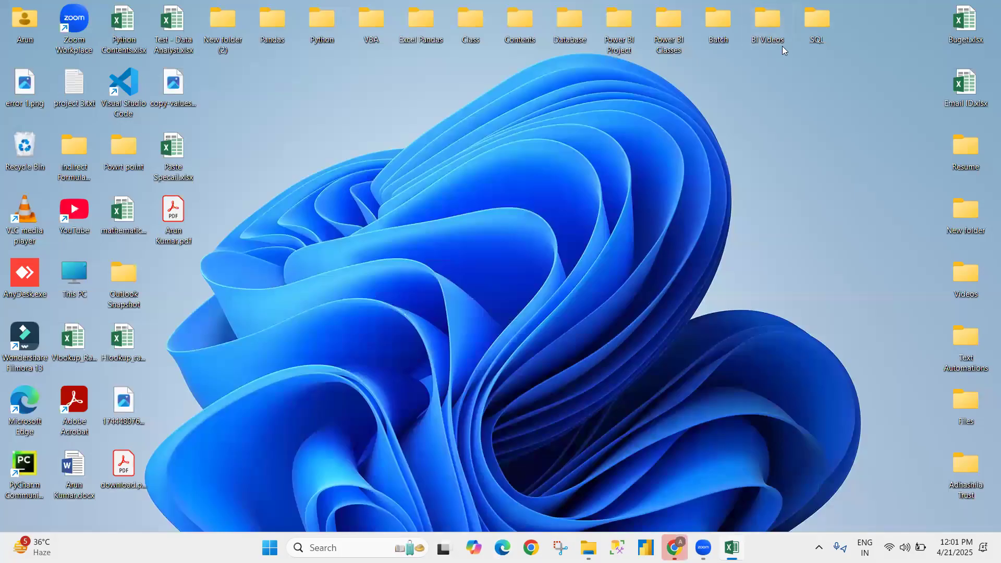
right_click(817, 17)
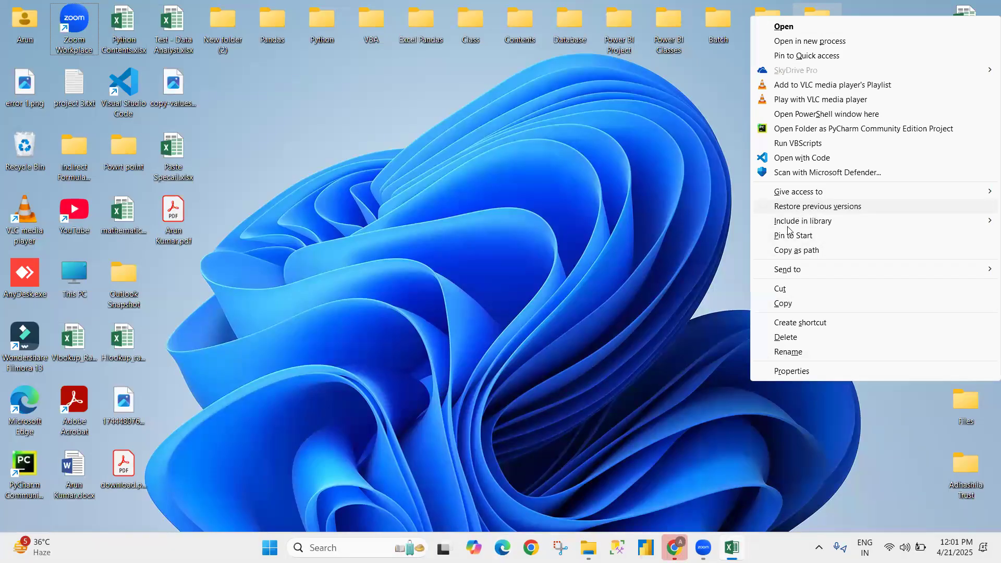
click(786, 250)
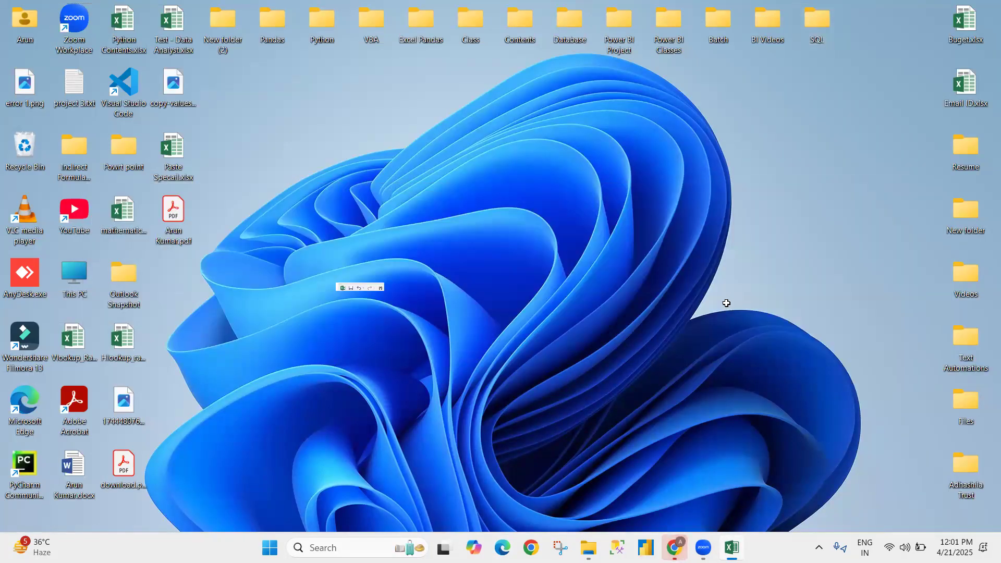
Step: Back in Excel, enter Folder in cell AA23 and hyperlink it to the copied path of the desktop's SQL folder
click(850, 389)
click(851, 391)
text(Folder)
click(852, 392)
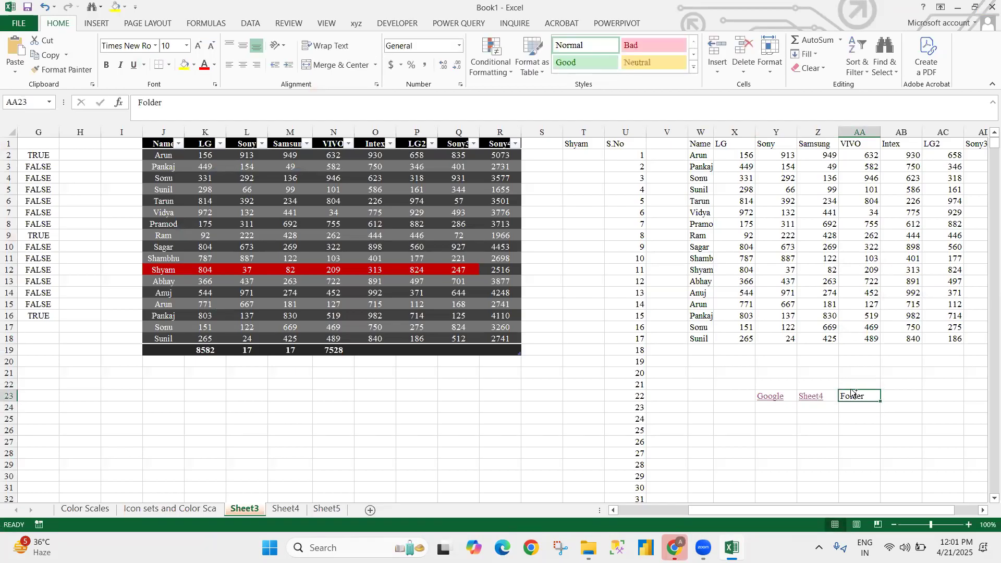
key(ctrl+k)
key(ctrl+v)
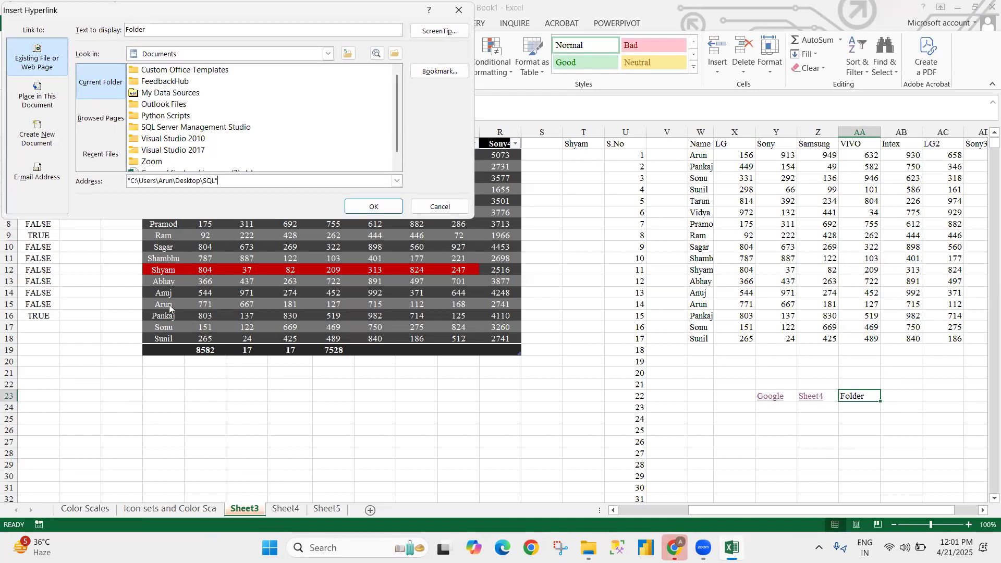
click(371, 204)
click(840, 440)
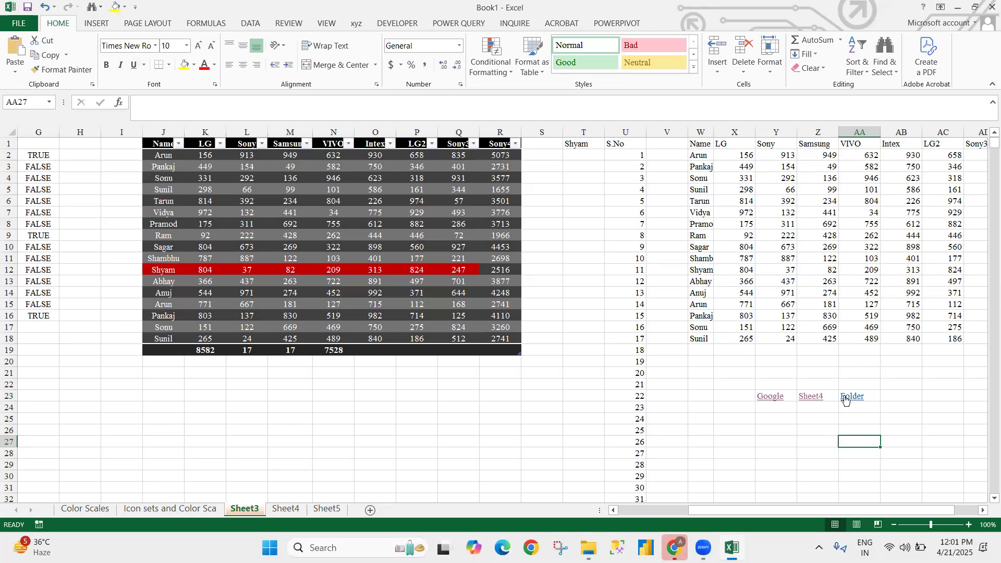
Step: Follow the Folder link in AA23, accept the security notice, and bring the SQL folder window into view
click(844, 399)
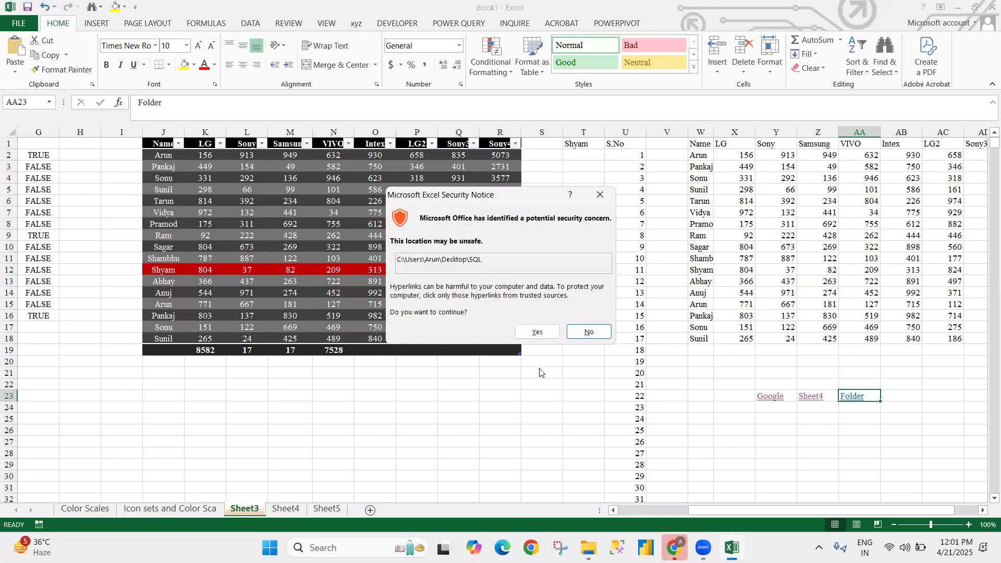
click(516, 333)
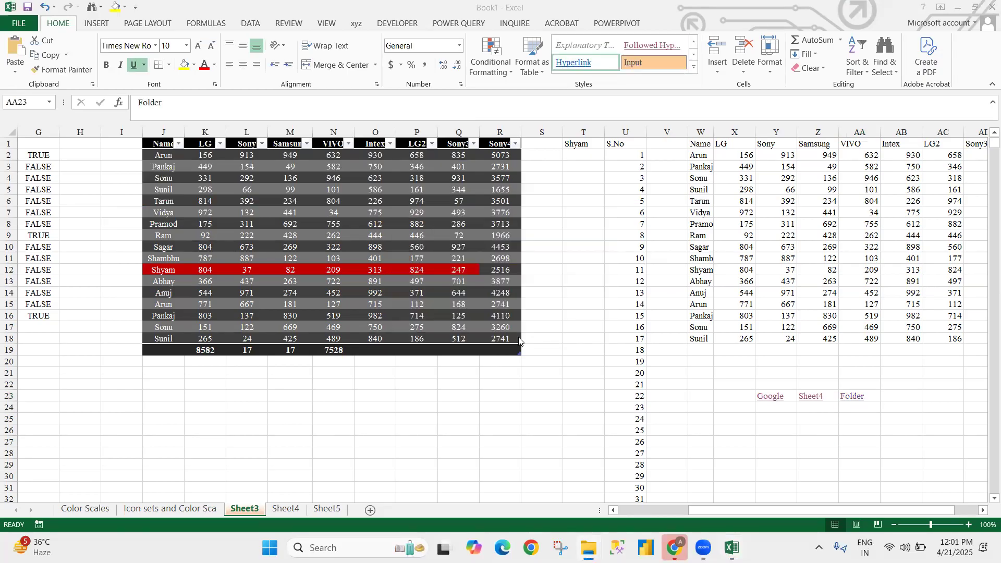
key(alt+Tab)
key(alt+Tab)
key(alt+shift+Tab)
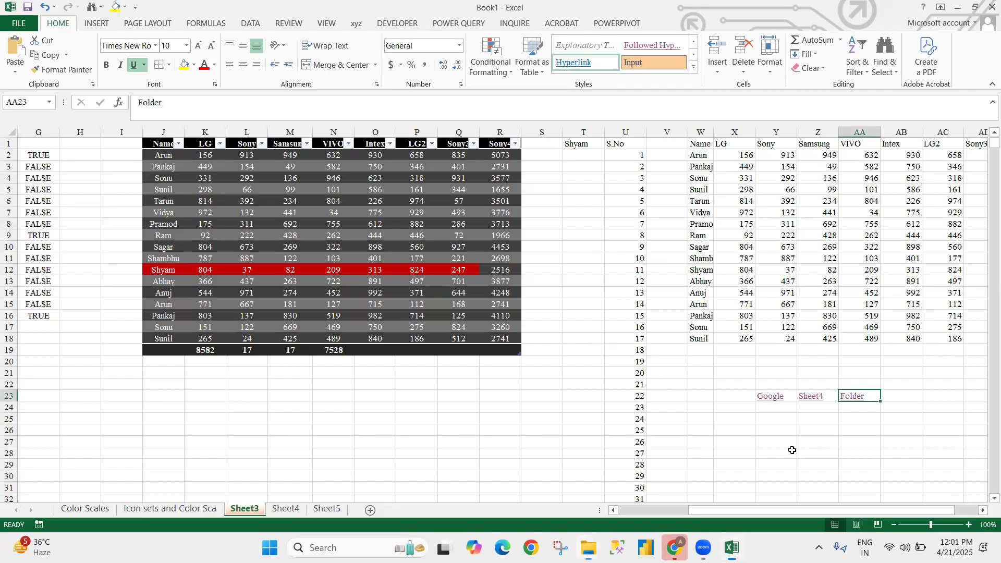
click(957, 7)
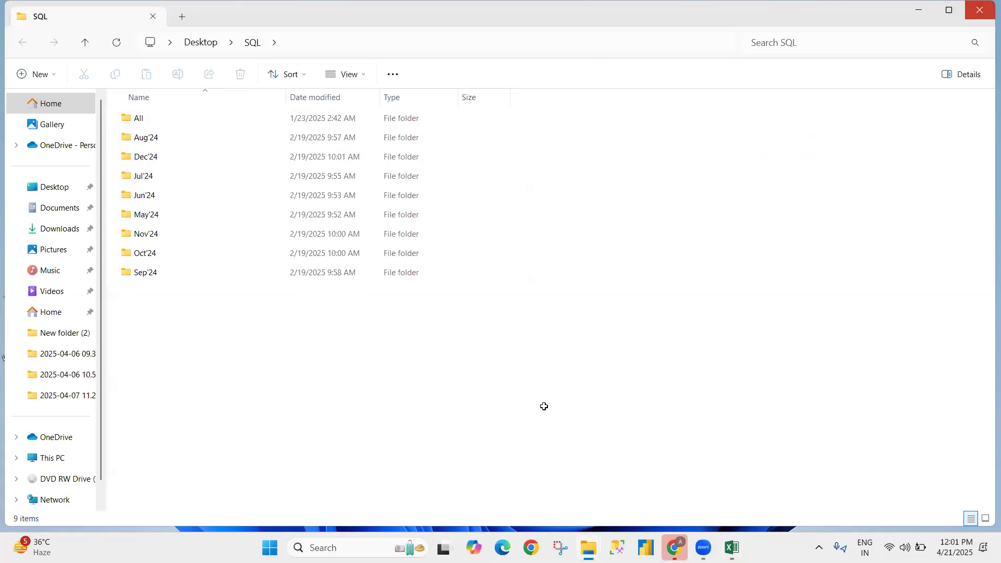
Step: Back in Excel, select the hyperlink range Y23:AB24 and review the available Clear options without applying any
key(alt+Tab)
click(811, 430)
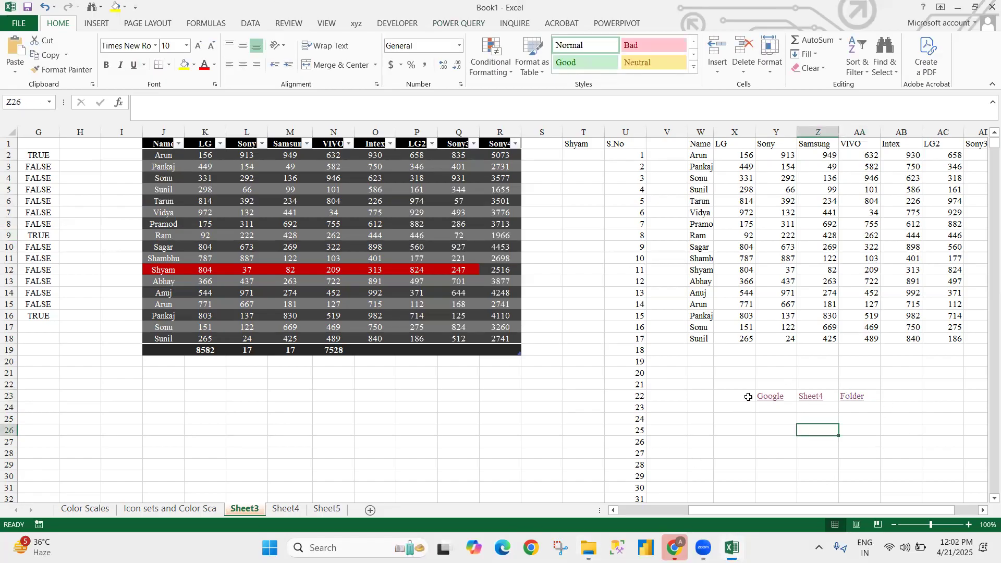
drag(773, 394, 907, 407)
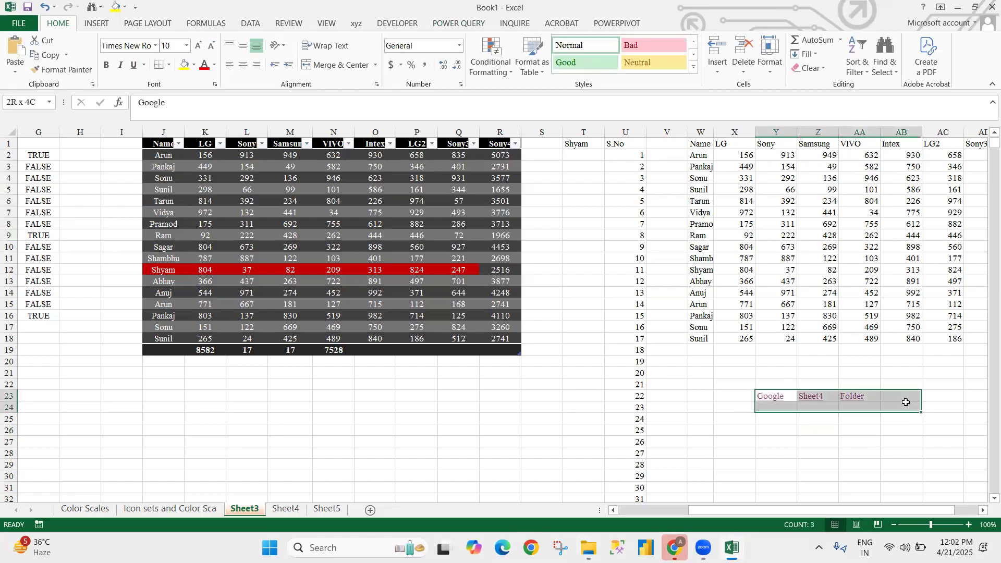
click(772, 71)
click(818, 69)
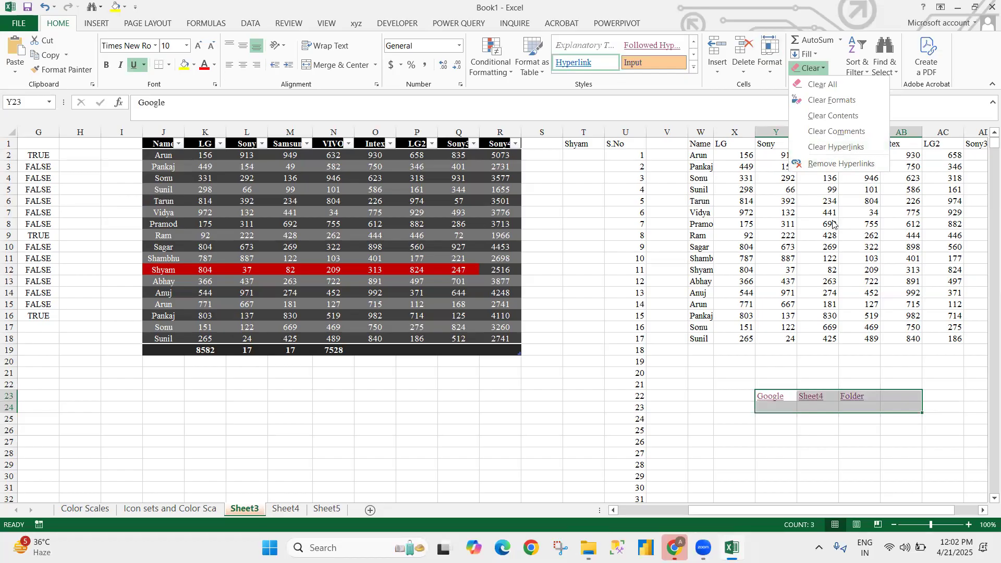
click(726, 367)
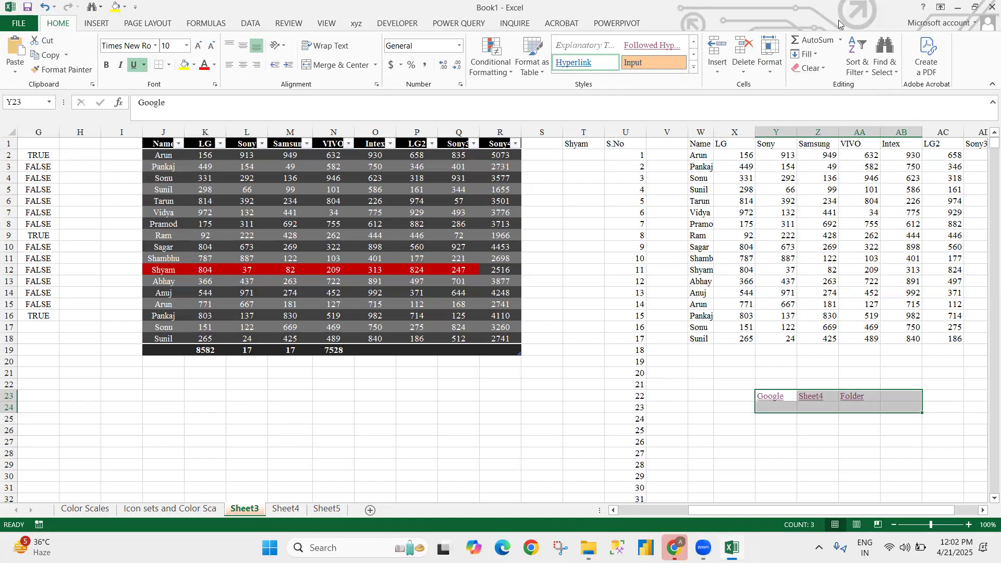
Step: Review the Find & Select commands and the Go To Special options, and close them without making a selection
click(883, 63)
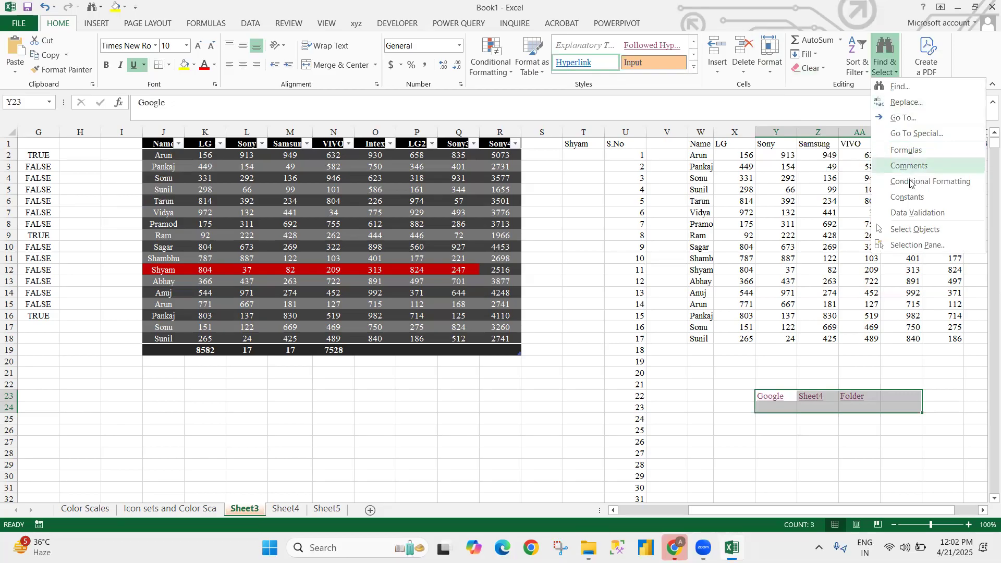
click(541, 429)
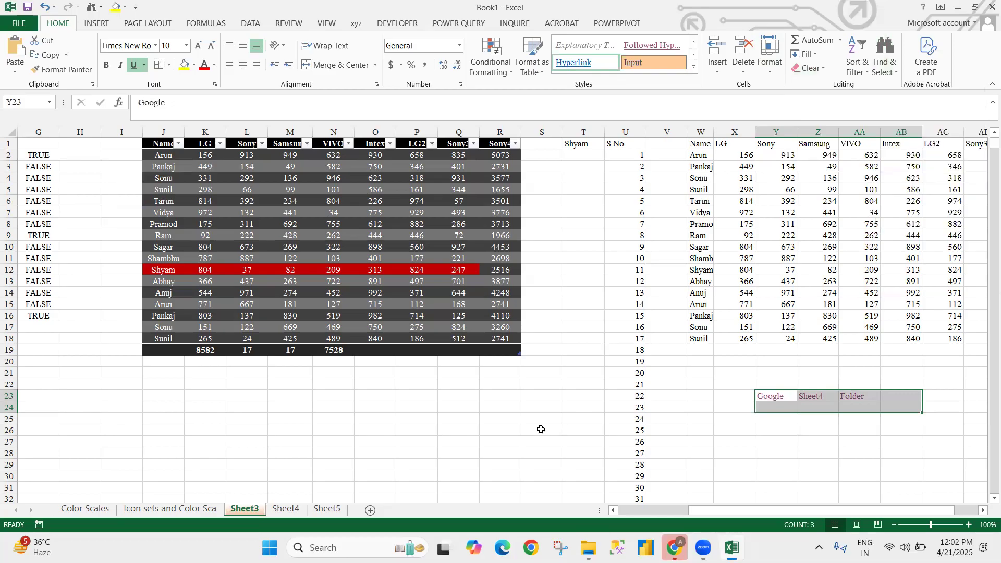
key(ctrl+g)
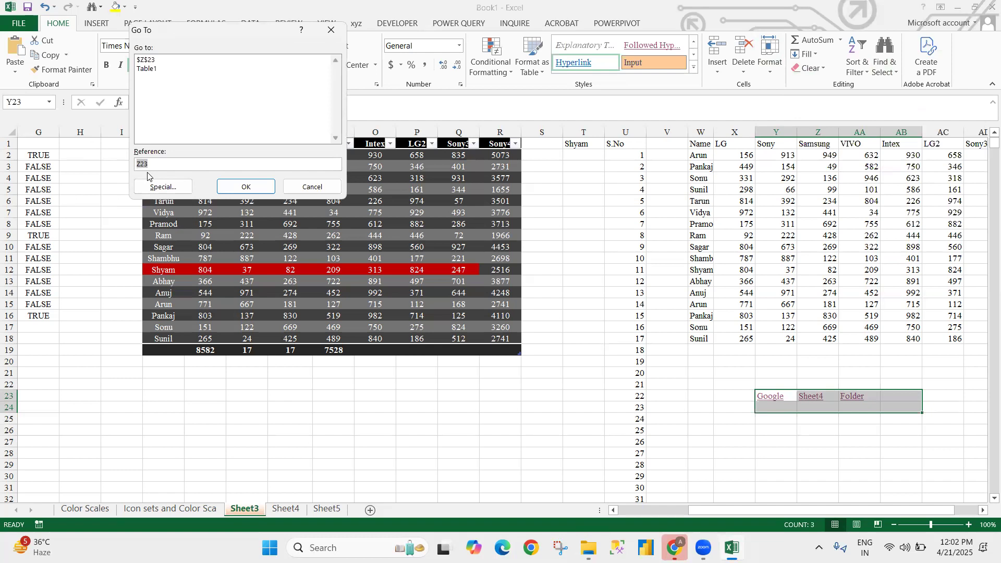
click(167, 184)
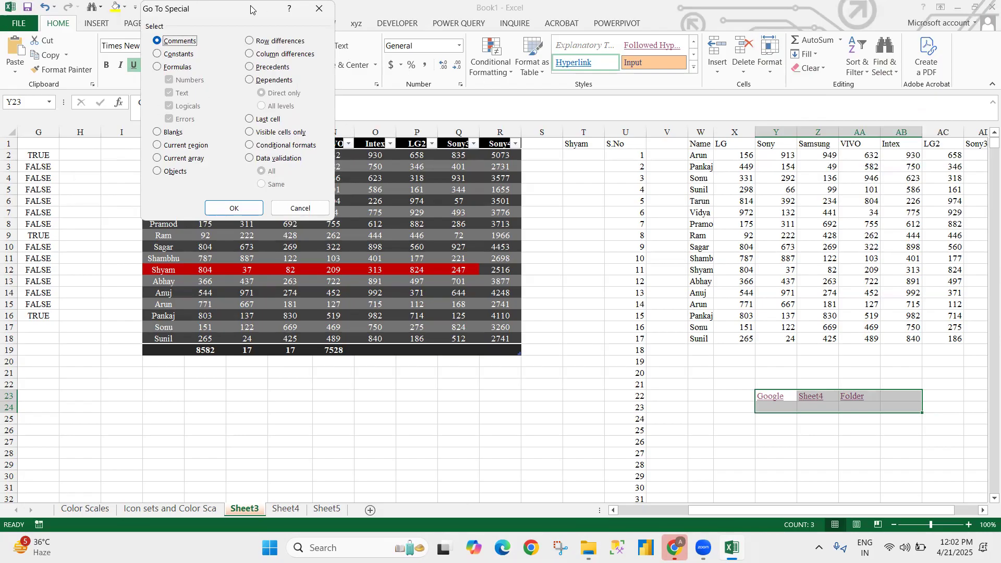
drag(250, 9, 583, 169)
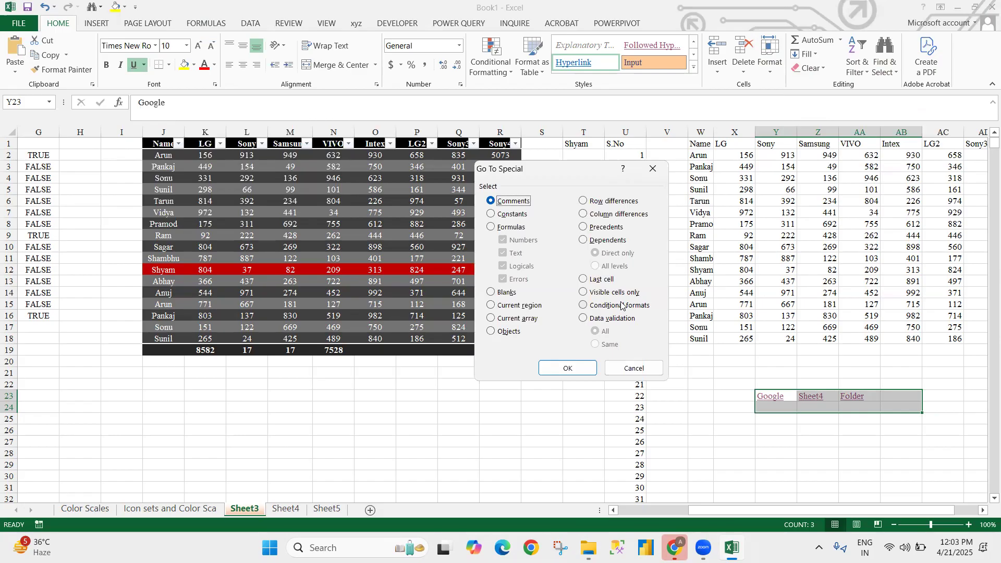
key(Escape)
Step: Clear scattered cells in the S.No column, including U18 and U29:U31
click(625, 337)
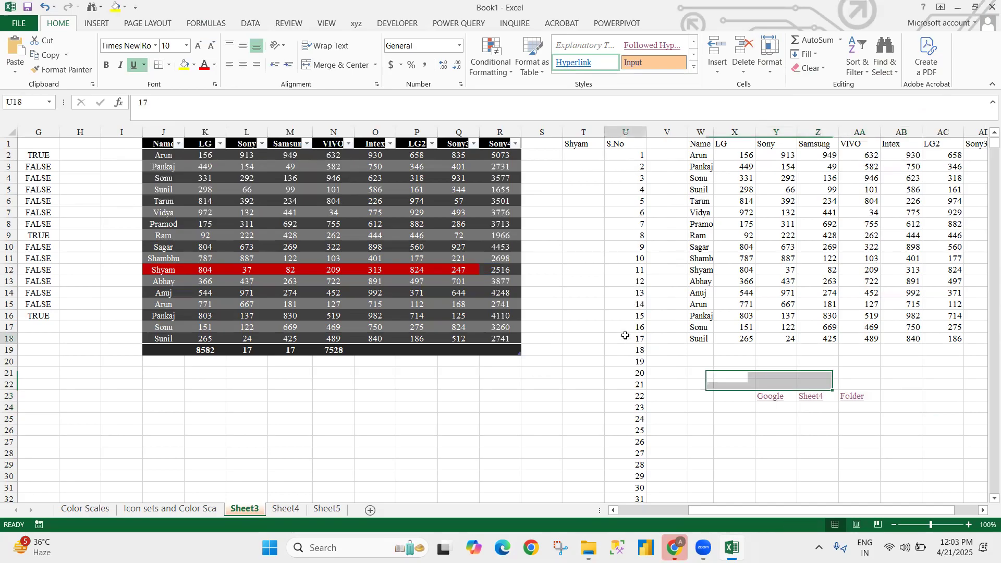
key(Down)
key(Down)
key(Down)
key(Down)
key(Down)
key(Down)
key(Down)
key(Down)
key(Down)
key(Down)
key(Down)
key(shift+Down)
key(shift+Down)
key(Delete)
key(ctrl+Down)
key(ctrl+Down)
key(Down)
key(Down)
key(Down)
key(Up)
key(Up)
key(Up)
key(Up)
key(Up)
key(Up)
key(Up)
key(Up)
key(Up)
key(Up)
key(Up)
key(Up)
key(Up)
key(shift+Down)
key(shift+Down)
key(shift+Down)
key(shift+Down)
key(shift+Down)
key(Delete)
Step: Select the S.No column from U1 down to its last entry and narrow the selection to blank cells with Go To Special
key(Up)
key(Right)
key(ctrl+Up)
key(Left)
key(ctrl+shift+Down)
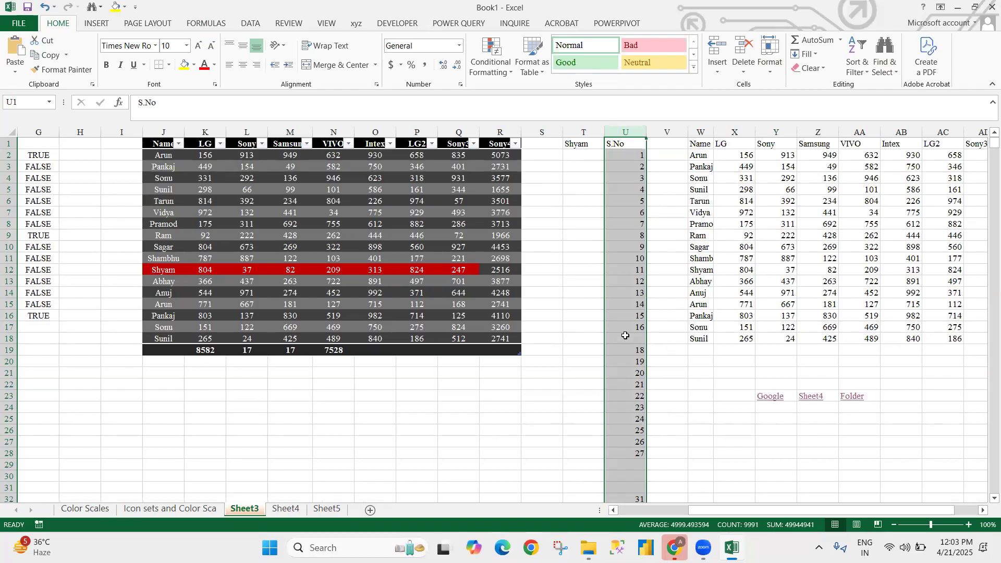
key(ctrl+g)
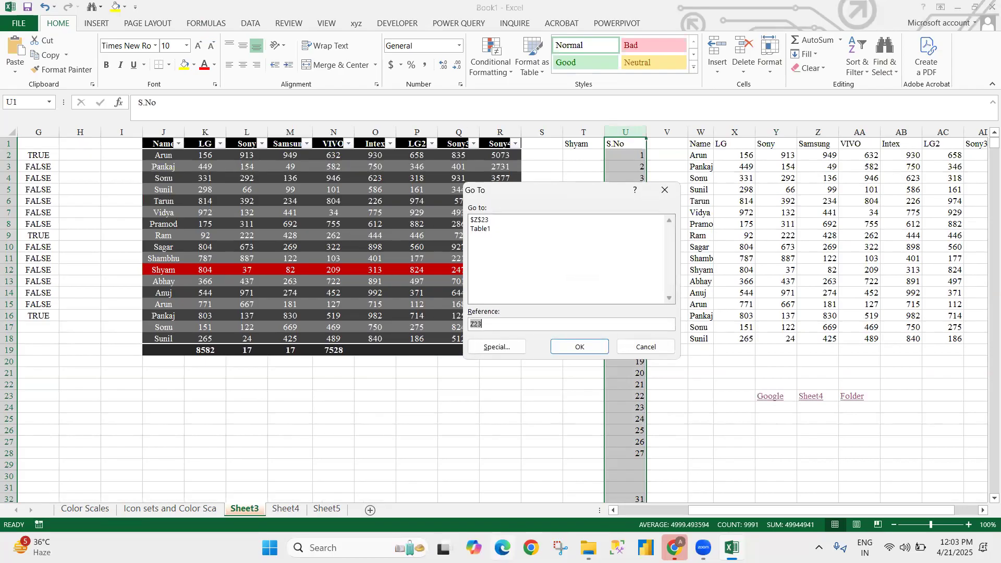
click(498, 346)
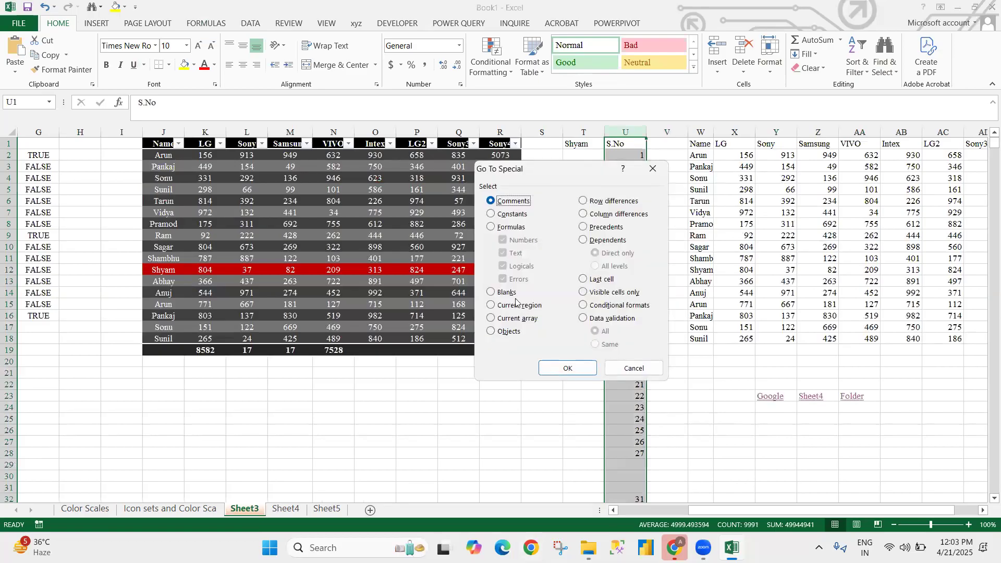
click(497, 292)
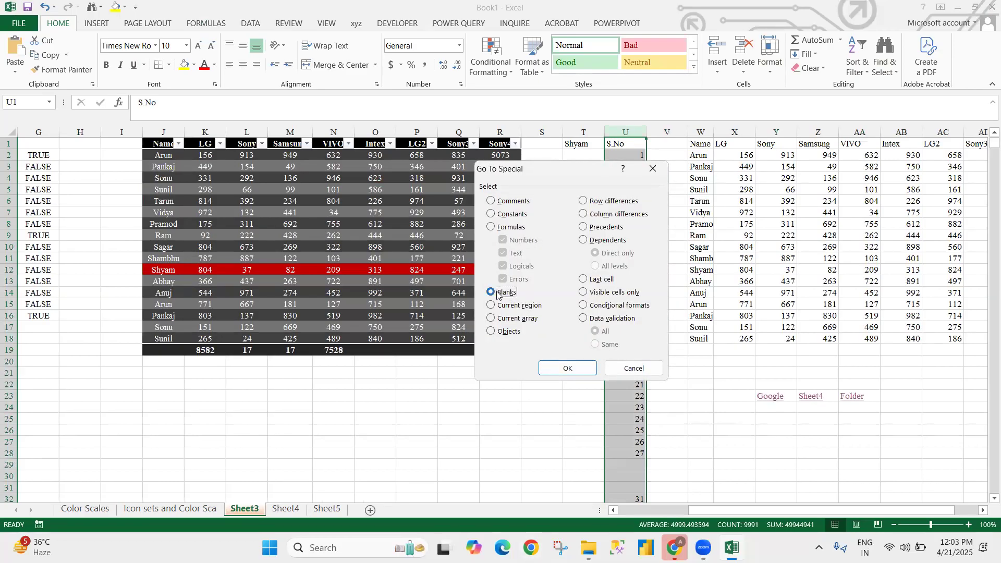
click(559, 368)
Step: Fill all the selected blank cells of the S.No column at once with the formula =RANDBETWEEN(1,987)
scroll(695, 353, down, 3)
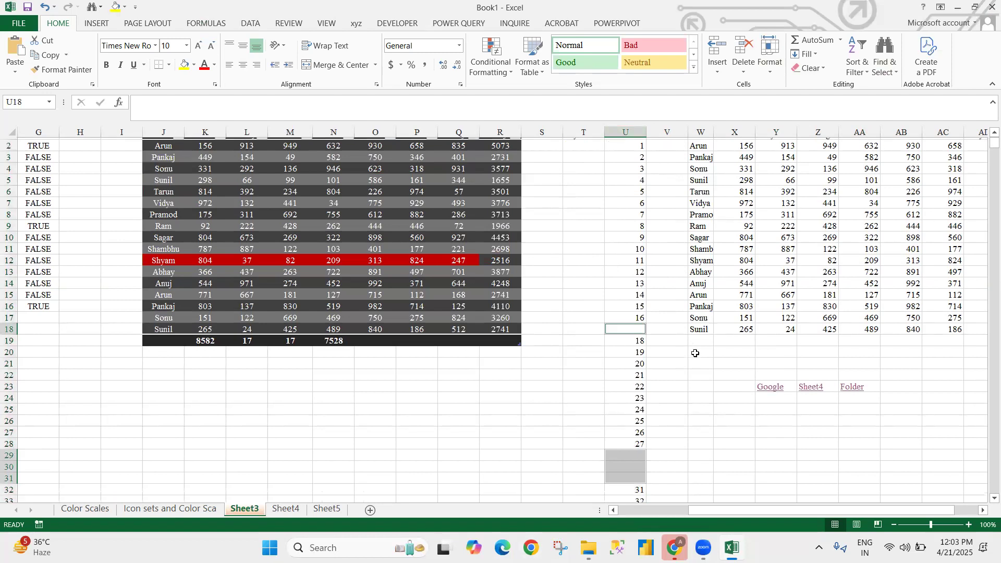
scroll(695, 353, down, 20)
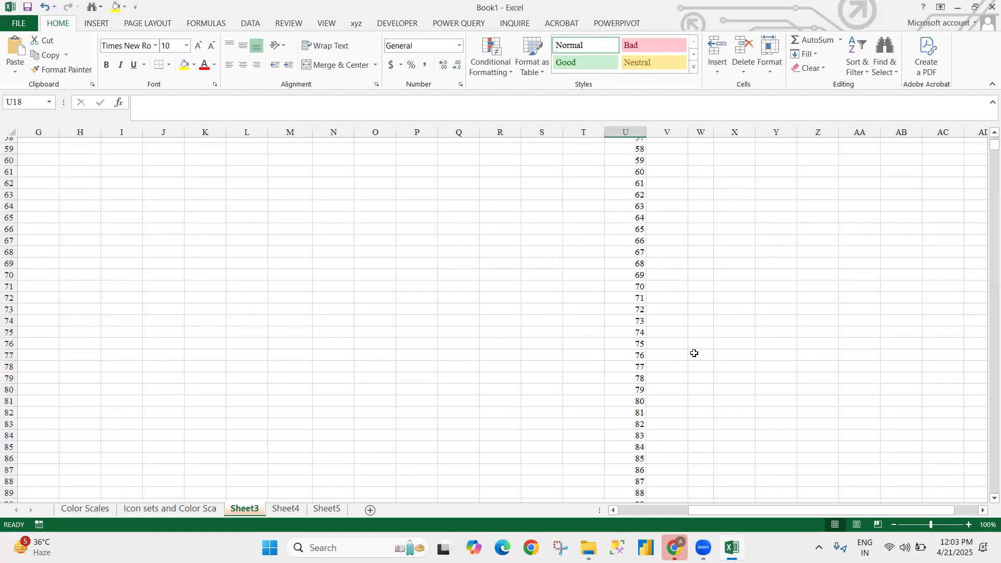
scroll(695, 353, down, 9)
scroll(693, 354, up, 20)
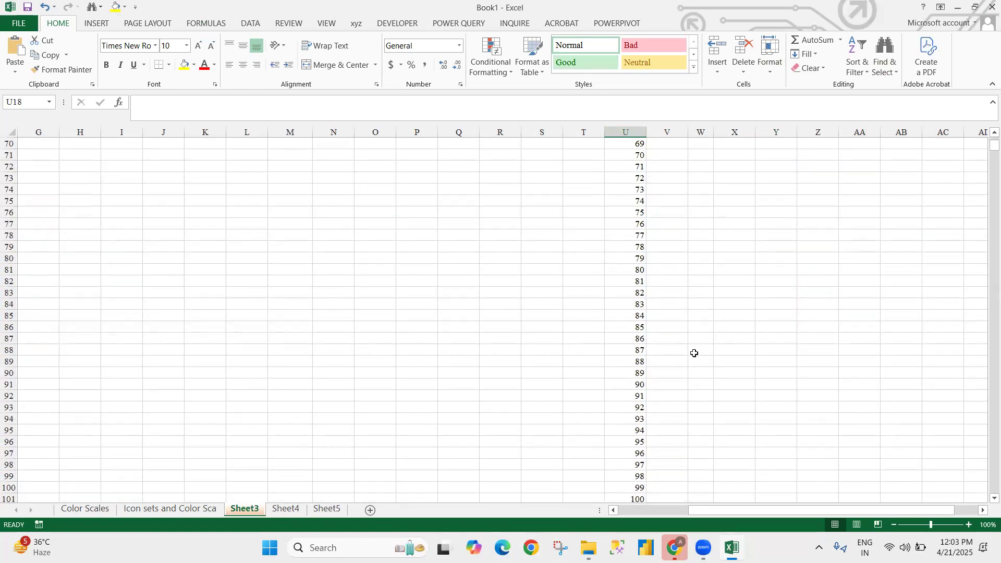
scroll(693, 353, up, 17)
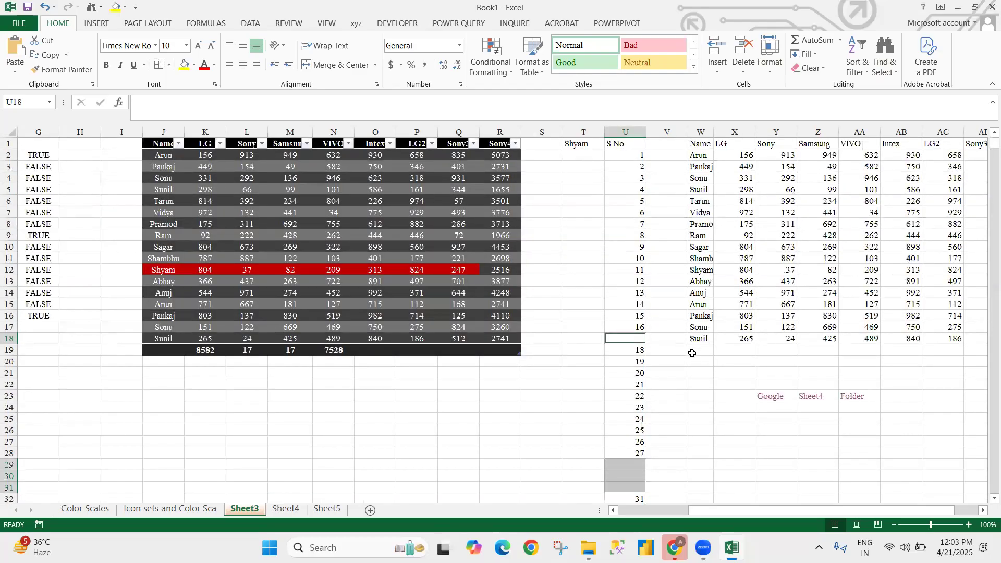
text(=ra)
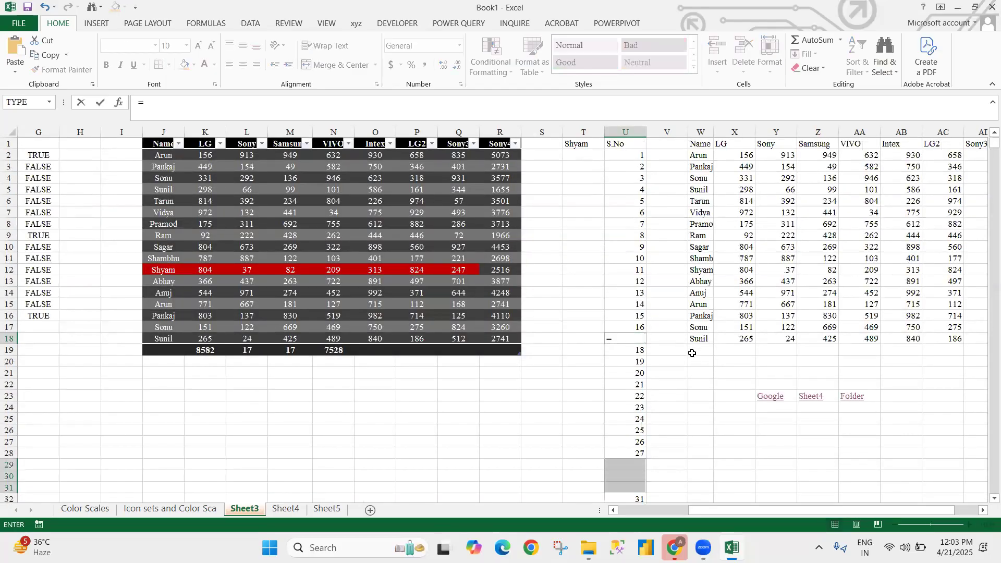
key(Down)
key(Down)
key(Tab)
text(1,987)
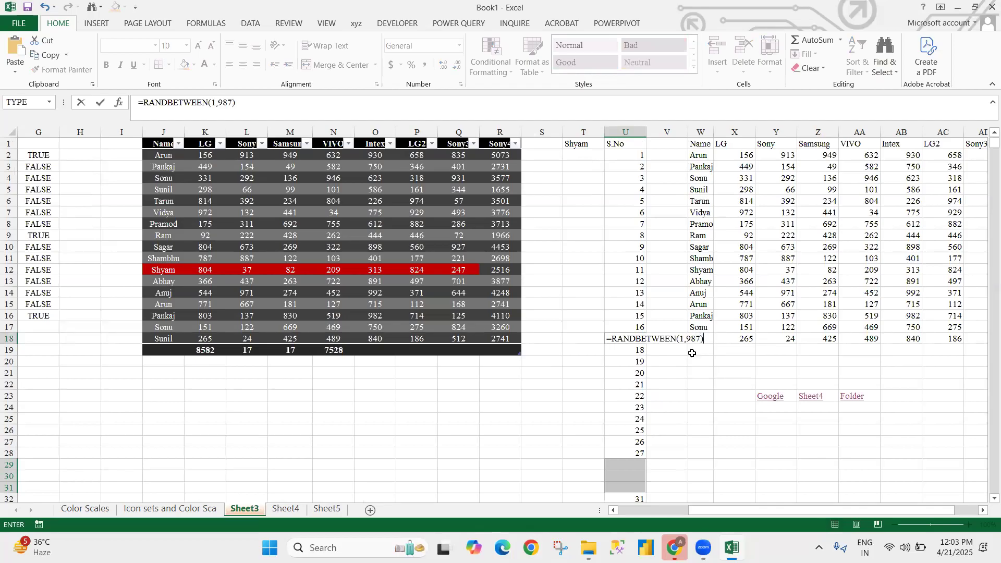
key(ctrl+Return)
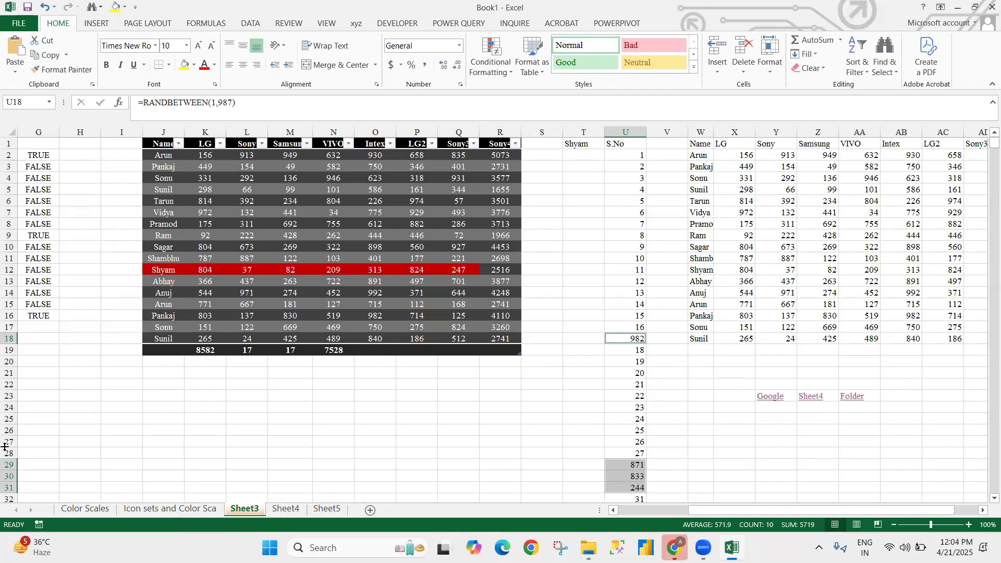
Step: Add a comment to cell J25 with the text sdfksd
click(149, 417)
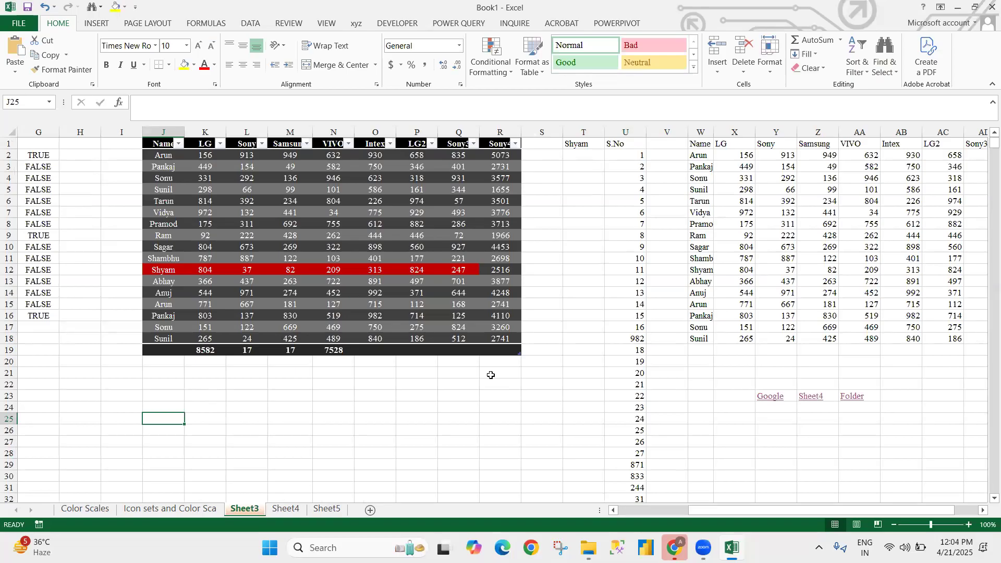
key(shift+F2)
key(Return)
text(sdfksd)
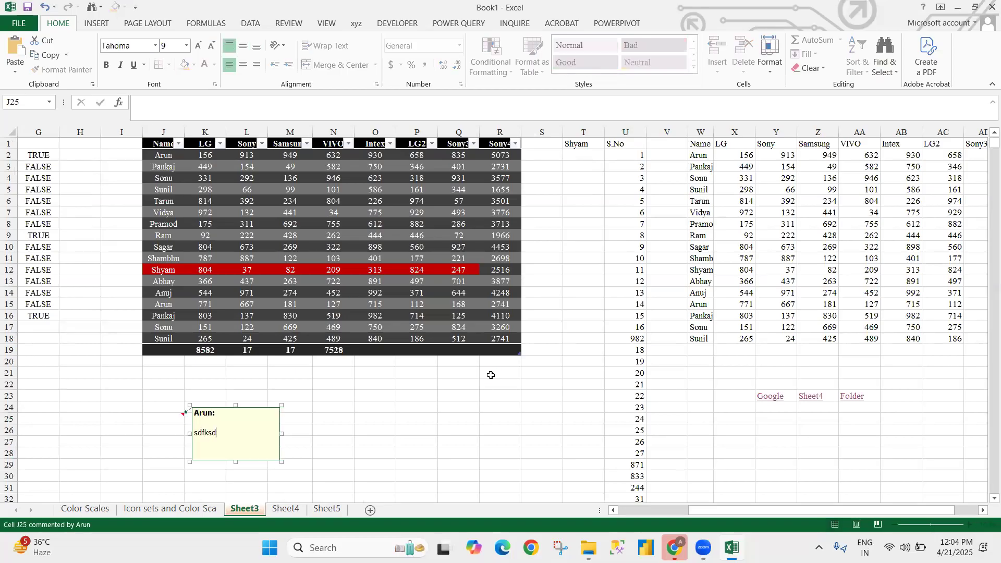
click(490, 430)
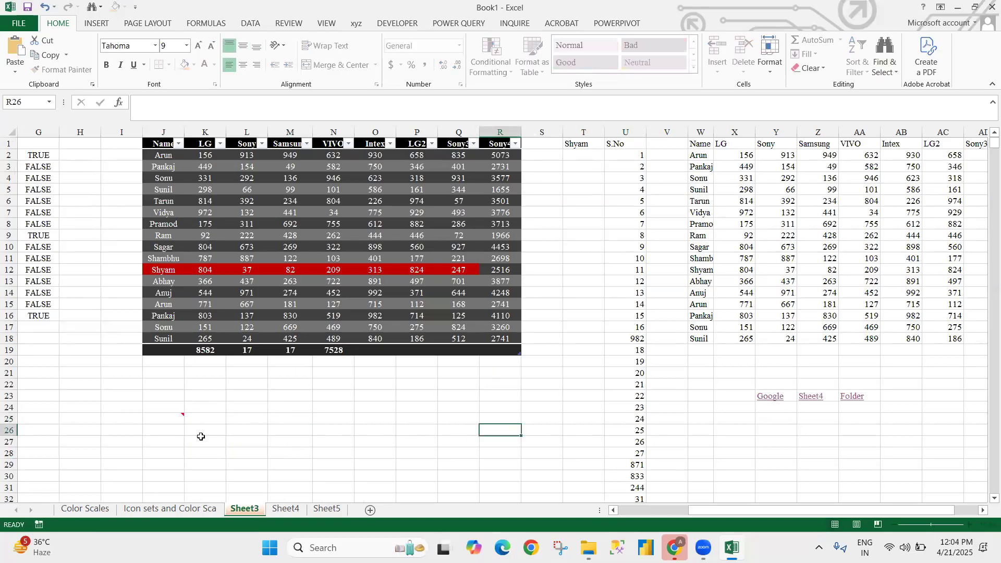
Step: Copy the commented cell J25 and paste it into the range M22:N27
click(172, 415)
key(ctrl+c)
key(Right)
key(Right)
key(Right)
key(Up)
key(Up)
key(Up)
key(shift+Right)
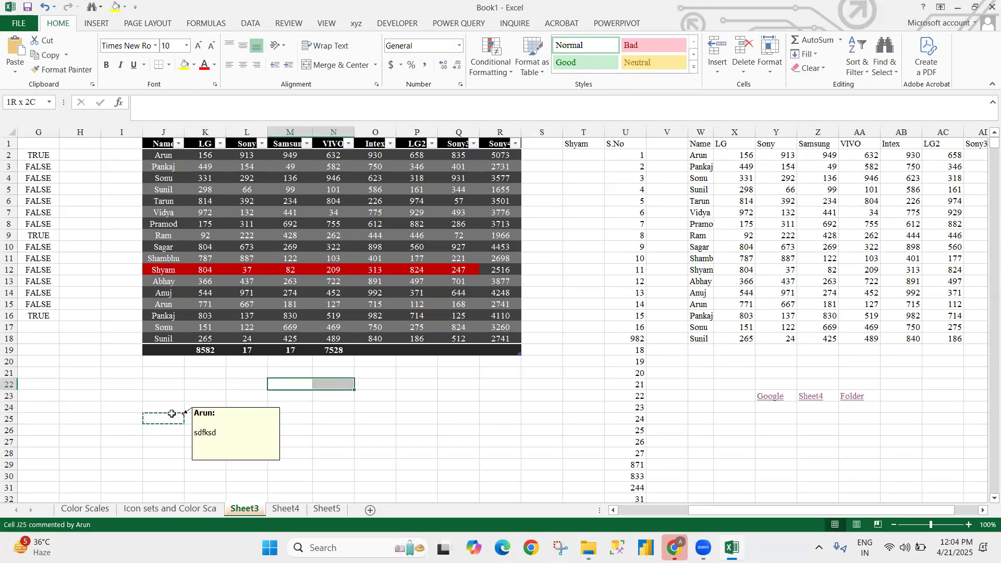
key(shift+Down)
key(shift+Down)
key(shift+Down)
key(shift+Down)
key(ctrl+v)
Step: Paste the copied commented cell into the range R22:T27
key(Right)
key(Right)
key(Right)
key(Right)
key(Right)
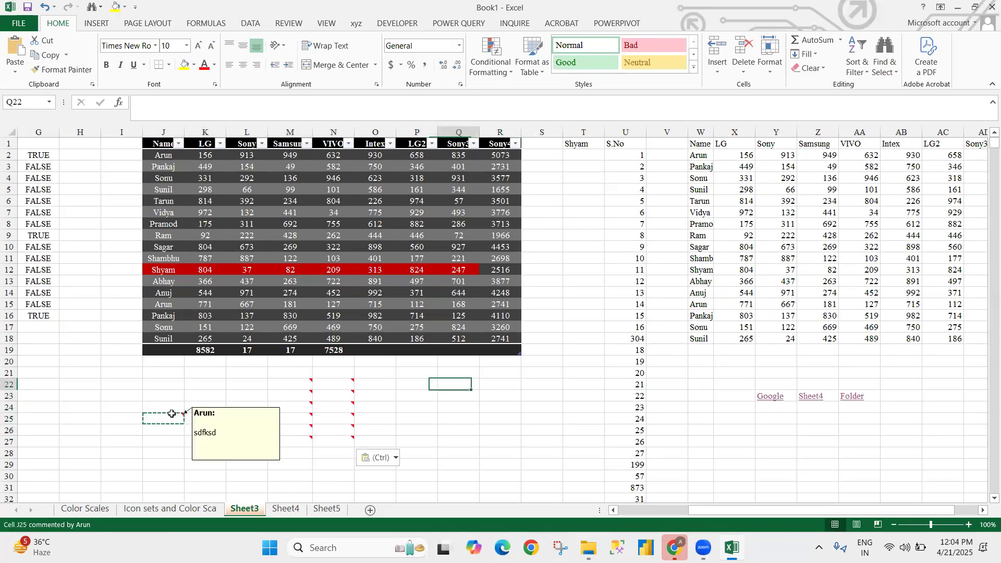
key(shift+Down)
key(shift+Down)
key(shift+Down)
key(shift+Down)
key(shift+Right)
key(shift+Right)
key(ctrl+v)
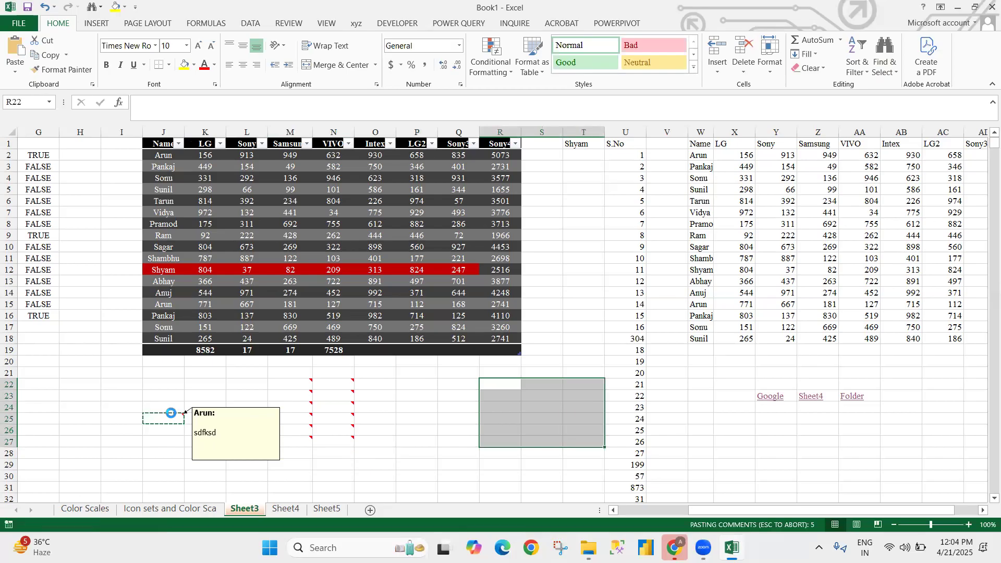
Step: Paste the copied commented cell into the range AC22:AF26
key(Right)
key(Right)
key(Right)
key(Right)
key(Right)
key(Right)
key(Right)
key(Right)
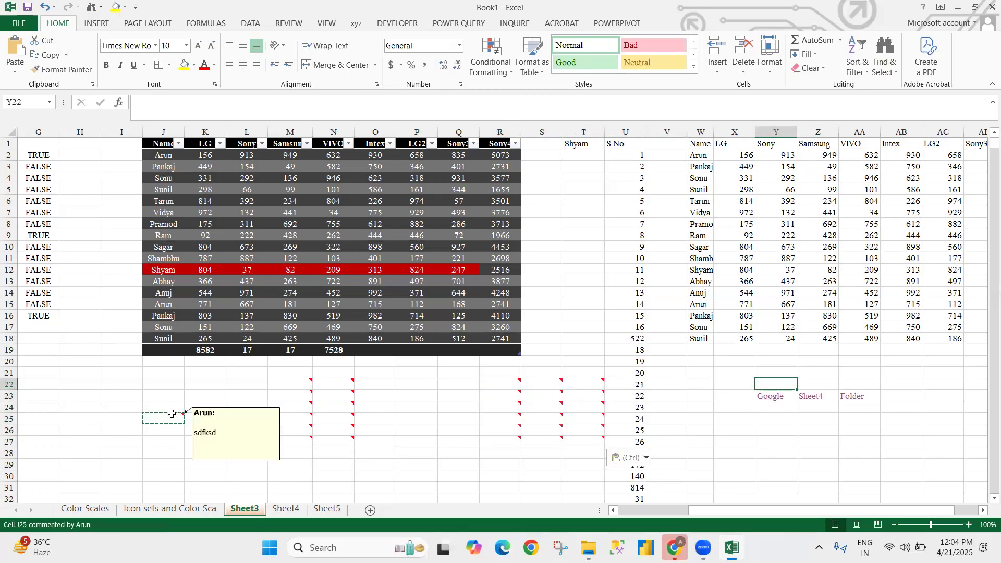
key(Right)
key(Right)
key(shift+Down)
key(shift+Down)
key(shift+Right)
key(shift+Right)
key(shift+Right)
key(shift+Down)
key(shift+Down)
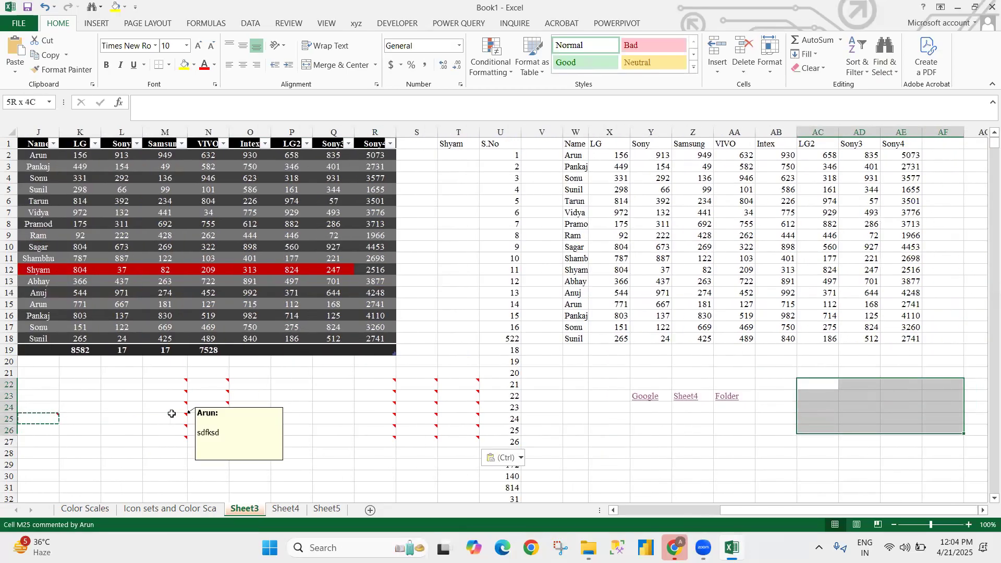
key(ctrl+v)
Step: Look back along row 22 from AC22 to I22 to examine the ranges that carry comments
key(Left)
key(Left)
key(Left)
key(Left)
key(Left)
key(Left)
key(Left)
key(Left)
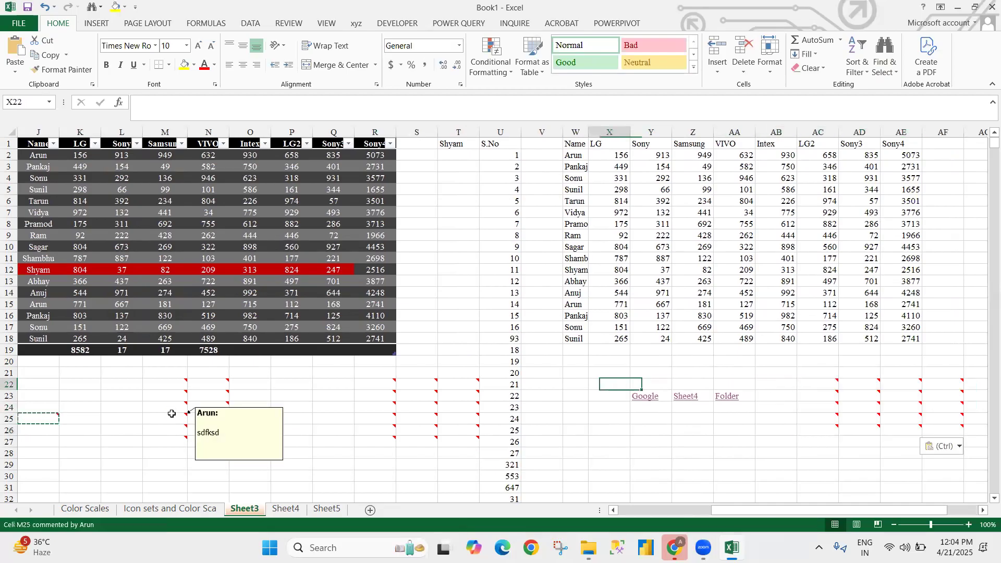
key(Left)
key(Left)
key(Left)
key(Left)
key(Left)
key(Left)
key(Left)
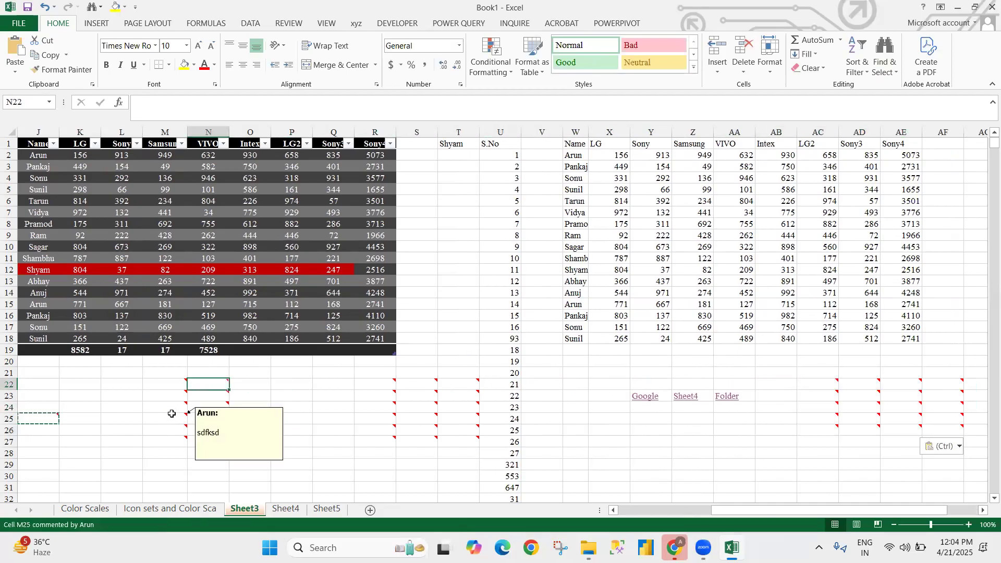
key(Left)
key(Left)
key(Left)
key(Left)
key(Left)
key(Left)
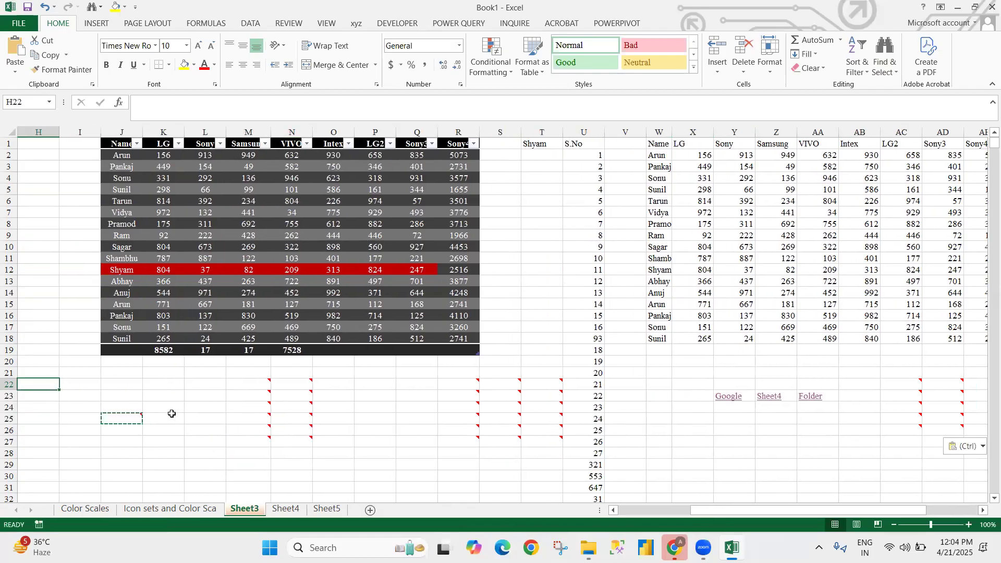
key(Right)
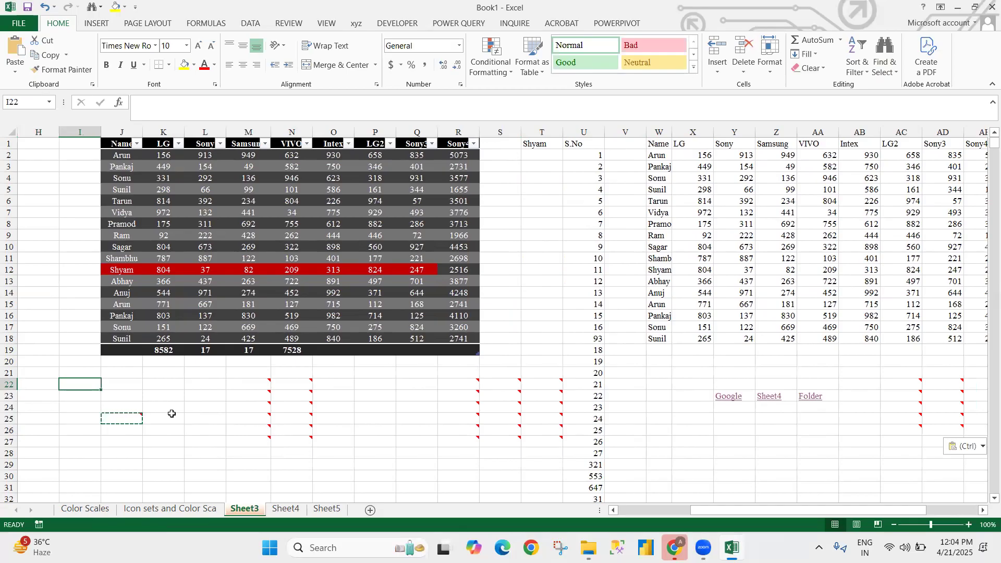
Step: Select the whole sheet and use Go To Special to select every cell with Comments
key(ctrl+a)
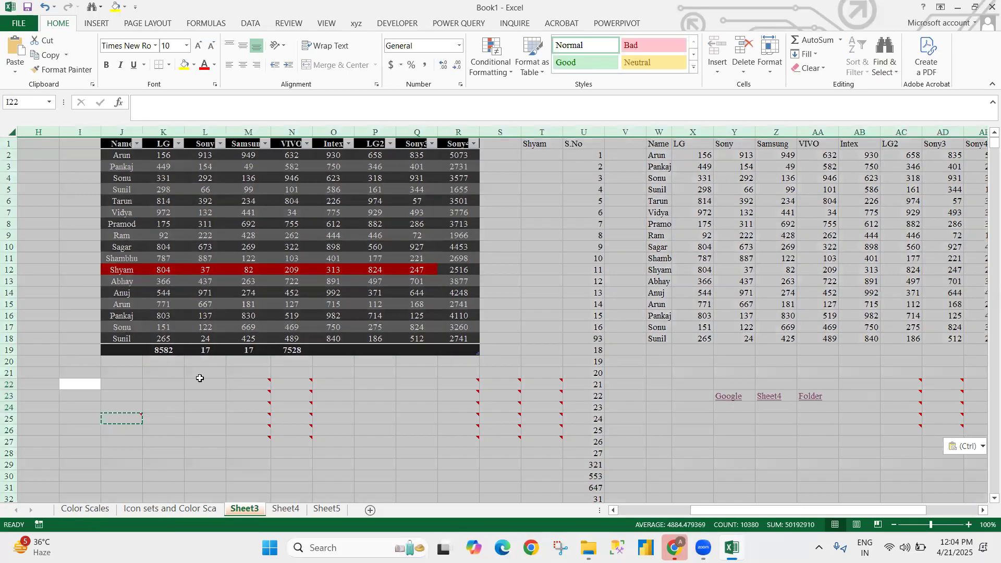
key(ctrl+g)
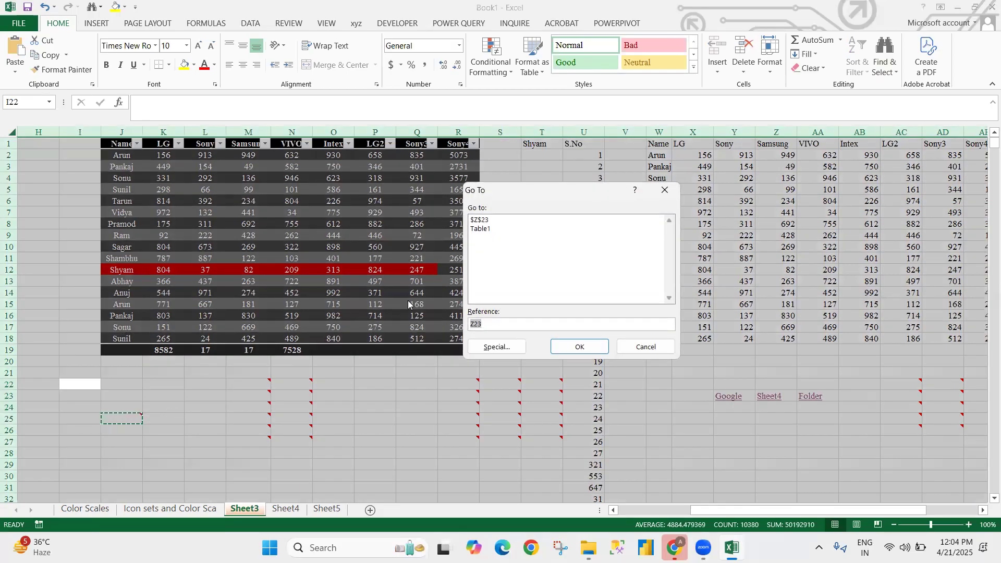
click(494, 349)
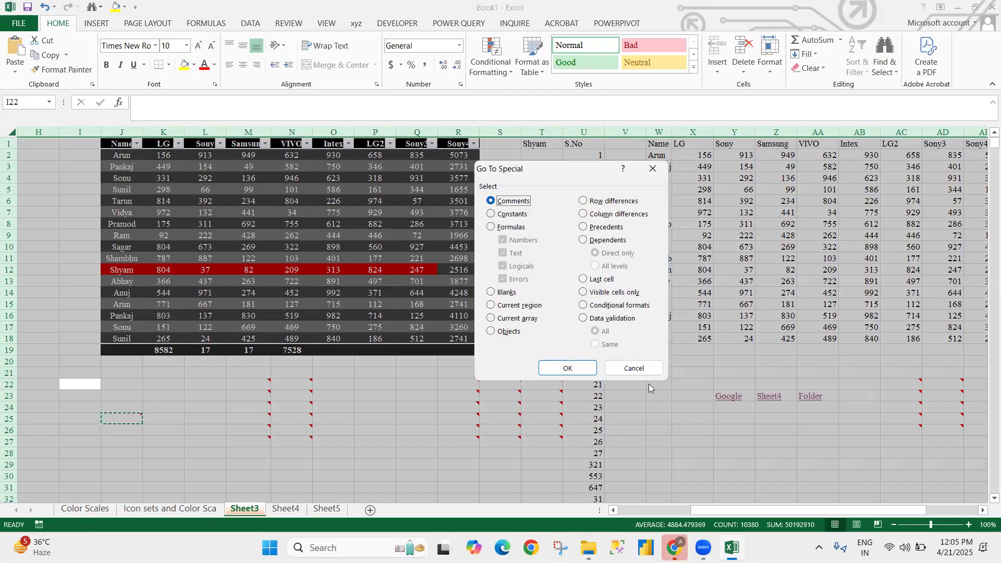
click(554, 369)
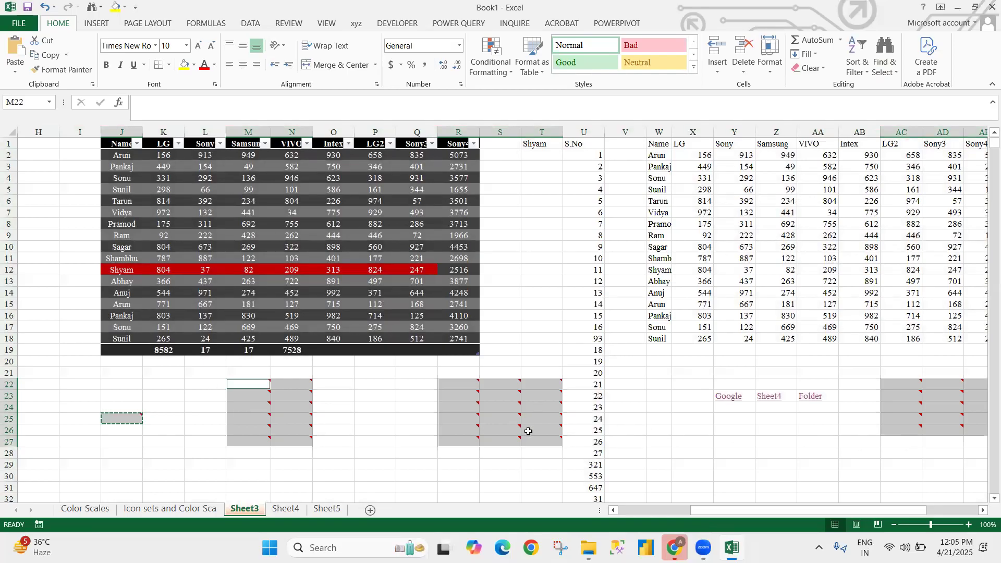
Step: Clear the comments from all the selected cells and deselect them
mouse_move(525, 431)
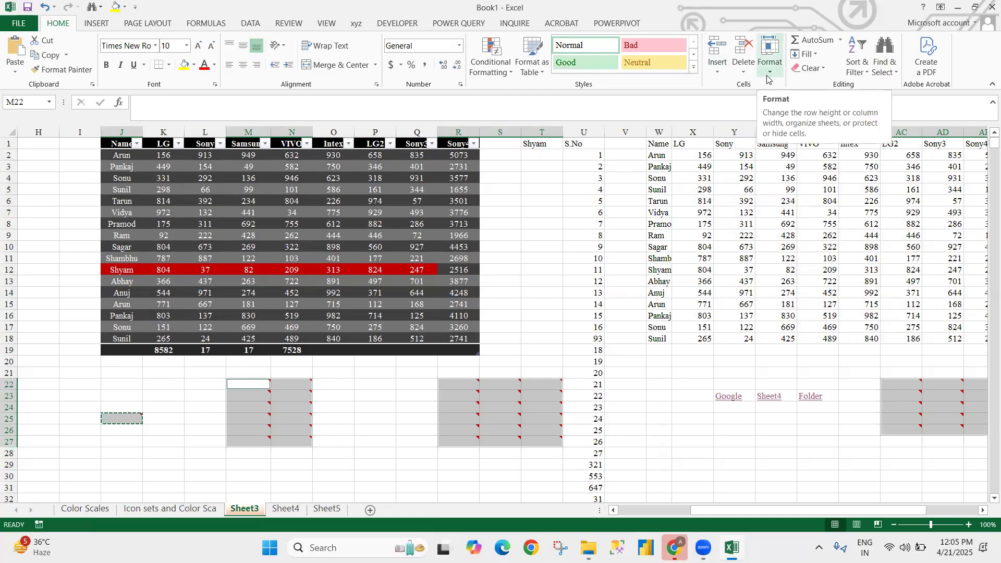
click(820, 70)
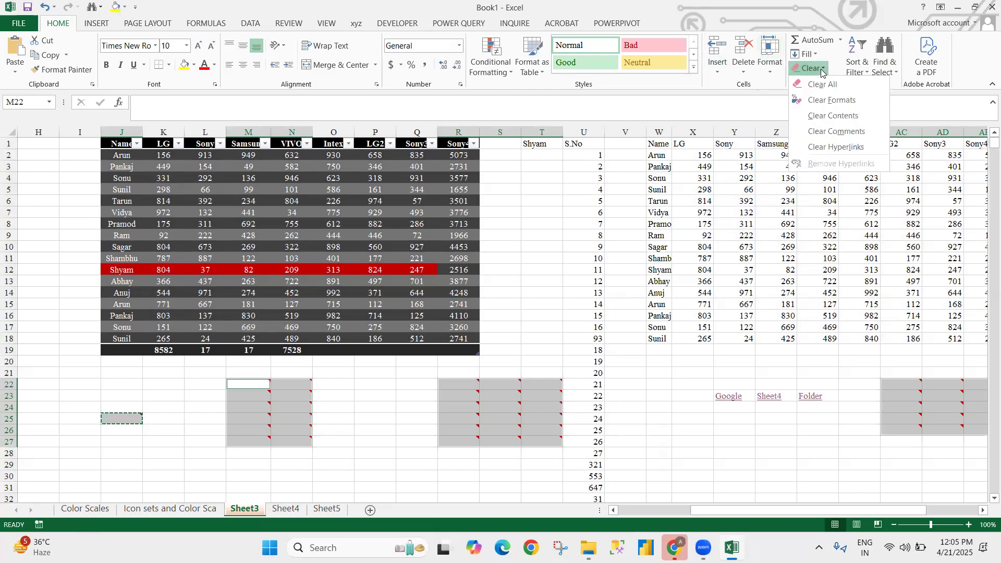
click(841, 137)
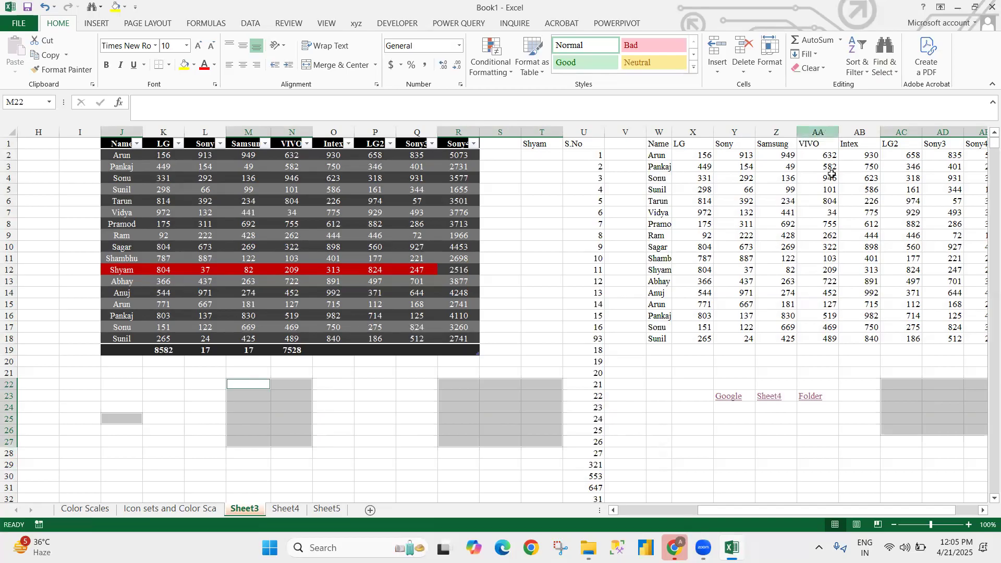
click(534, 265)
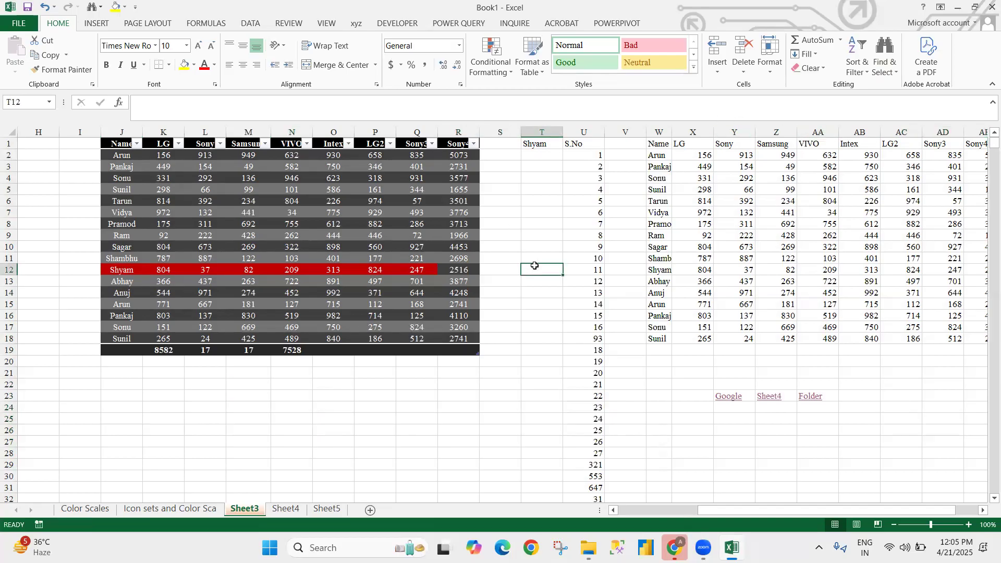
key(ctrl+g)
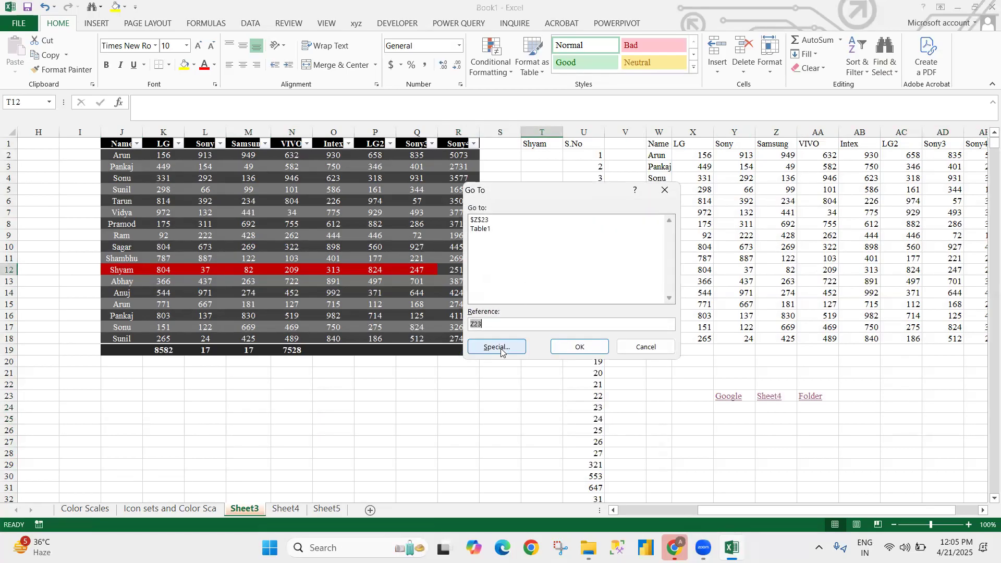
key(Escape)
click(494, 420)
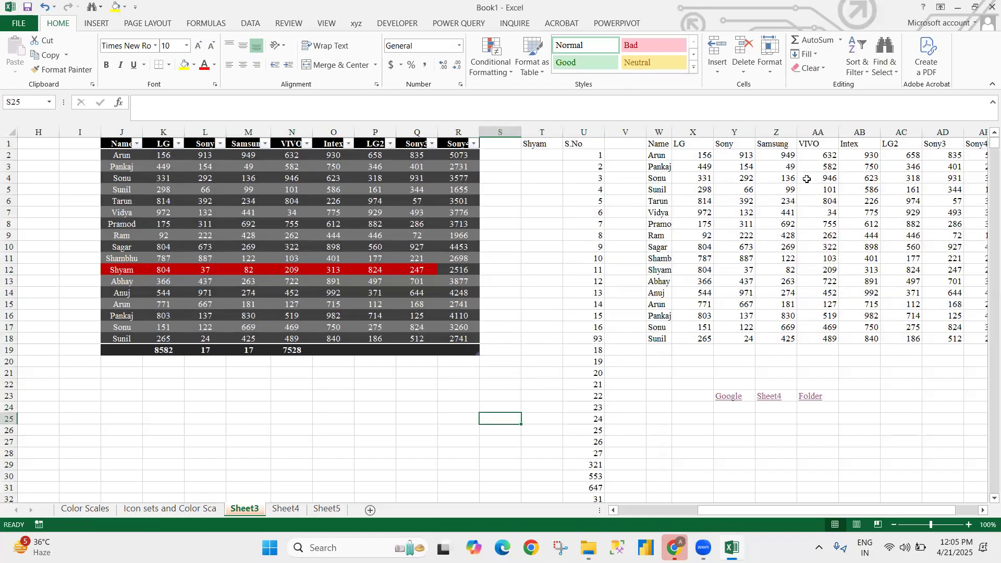
Step: Insert an AutoSum formula in AF2 that totals X2:AE2
click(806, 179)
key(Right)
key(Right)
key(Right)
key(Right)
key(Right)
key(Right)
key(Left)
key(Left)
key(Left)
key(Up)
key(Up)
key(Right)
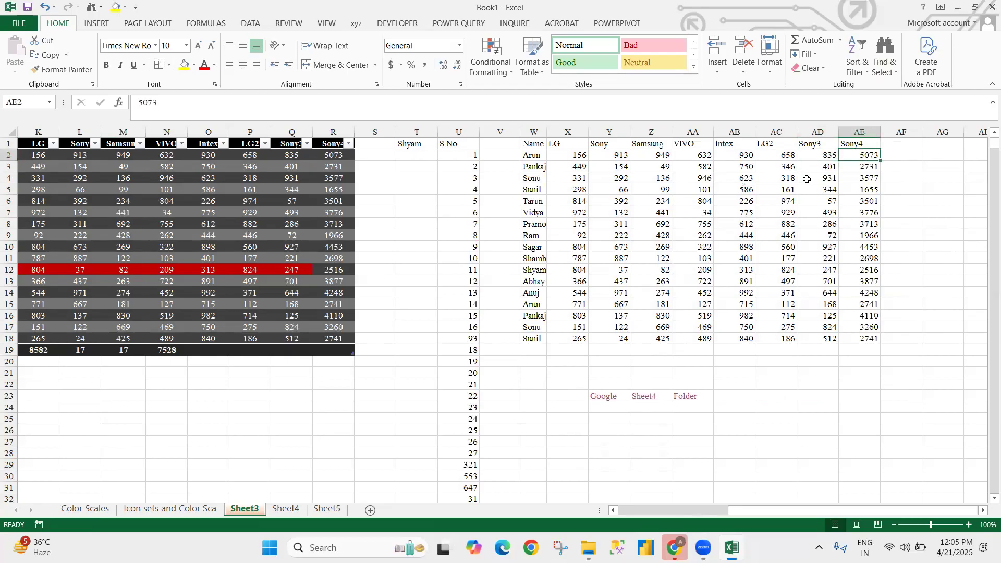
key(Right)
key(alt+equal)
key(ctrl+Return)
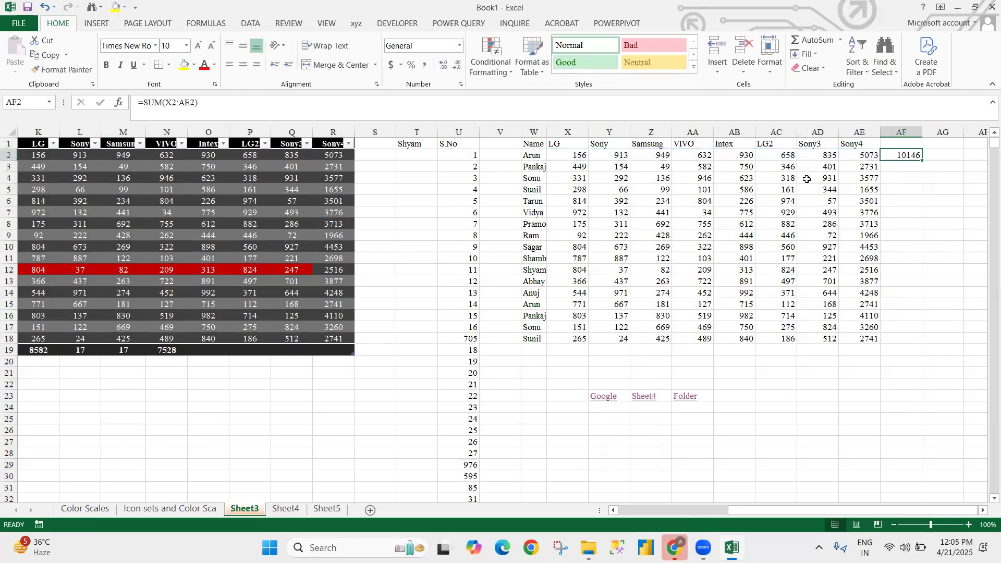
Step: Copy the sum formula in AF2 and paste it down column AF through AF18
key(ctrl+c)
key(Down)
key(Down)
key(Down)
key(Down)
key(Down)
key(Down)
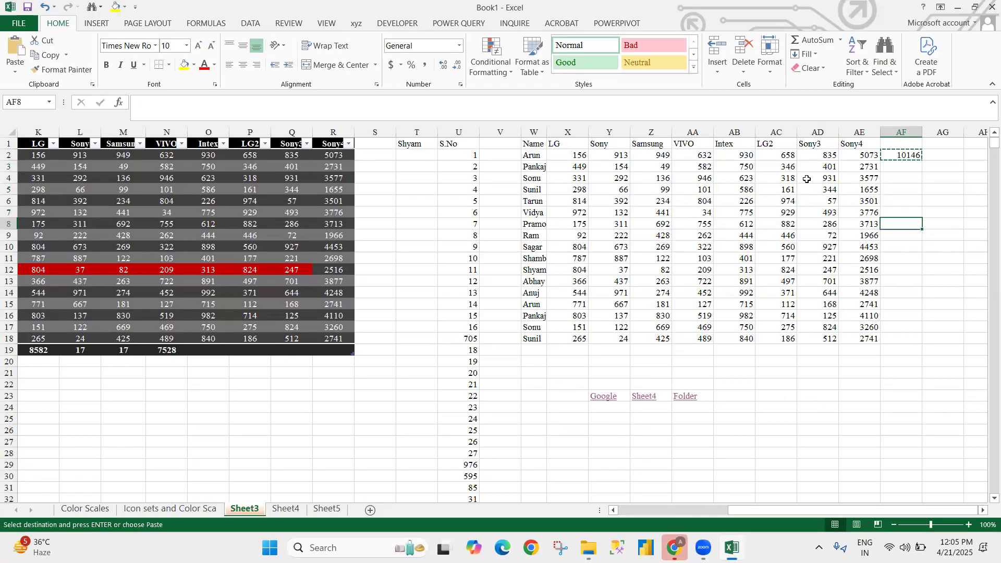
key(Up)
key(Up)
key(Up)
key(Down)
key(Down)
key(Down)
key(Down)
key(Down)
key(Down)
key(Down)
key(Down)
key(Down)
key(Down)
key(Down)
key(Down)
key(Down)
key(ctrl+shift+Up)
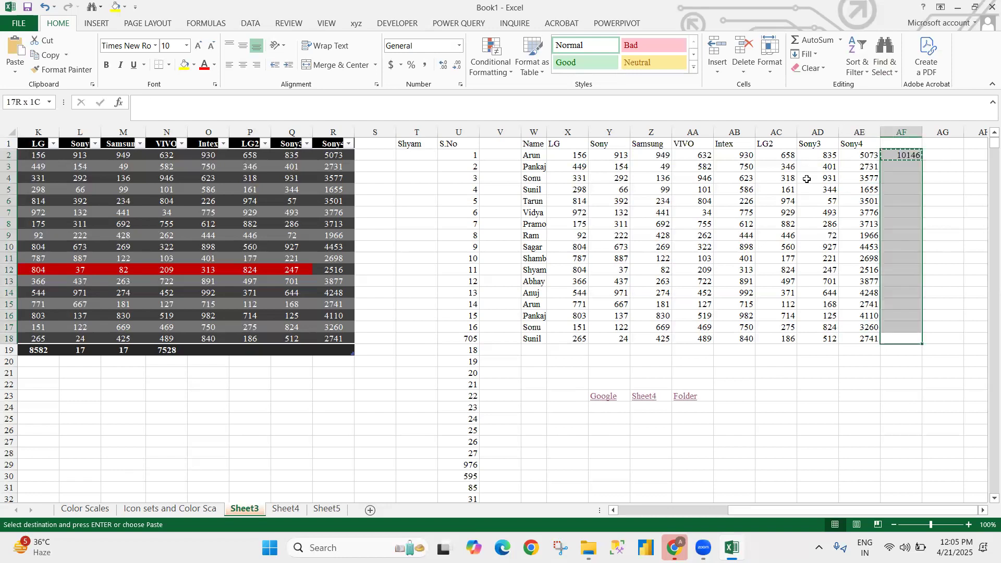
key(Return)
Step: Replace the formulas in AF5:AF8 with static values by copying them and pasting Values in place
key(ctrl+Up)
key(Down)
key(Up)
key(Down)
key(Down)
key(Down)
key(shift+Down)
key(shift+Down)
key(shift+Down)
key(ctrl+c)
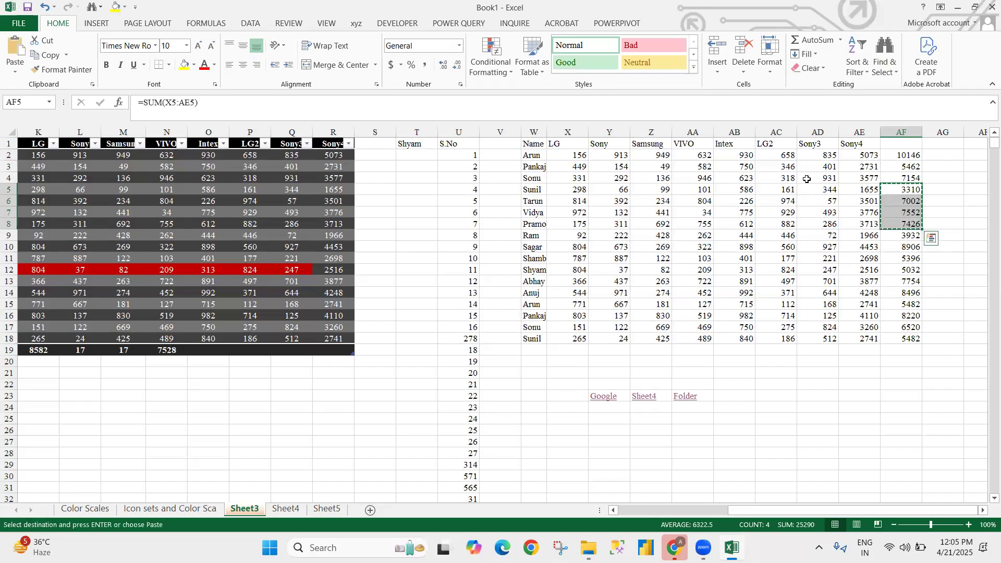
key(ctrl+alt+v)
key(v)
key(Return)
key(Escape)
Step: Replace the formulas in AF13:AF16 with static values using Paste Special Values
key(Down)
key(Down)
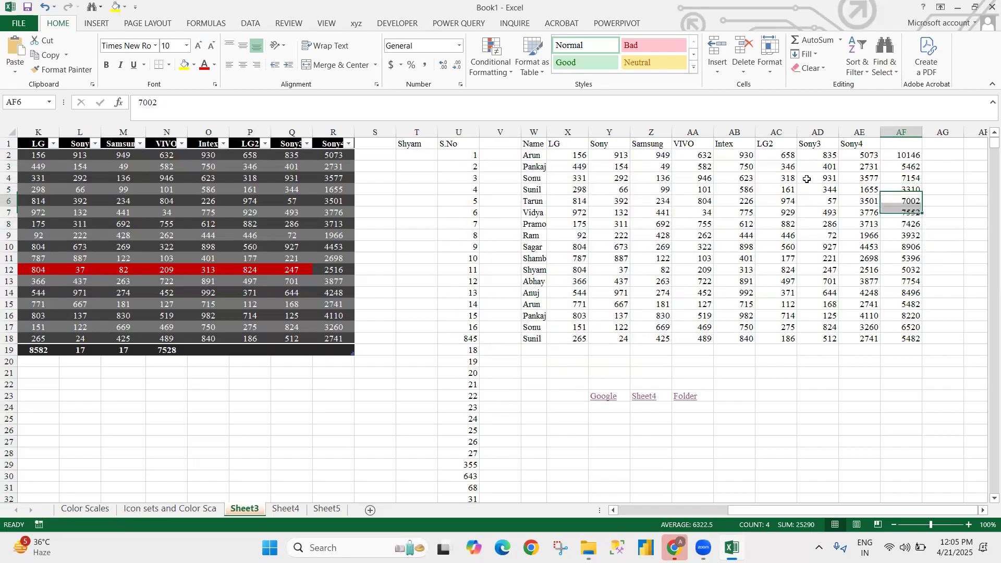
key(Down)
key(Down)
key(Down)
key(Down)
key(Down)
key(Down)
key(shift+Down)
key(shift+Down)
key(shift+Down)
key(ctrl+c)
key(ctrl+alt+v)
key(v)
key(Return)
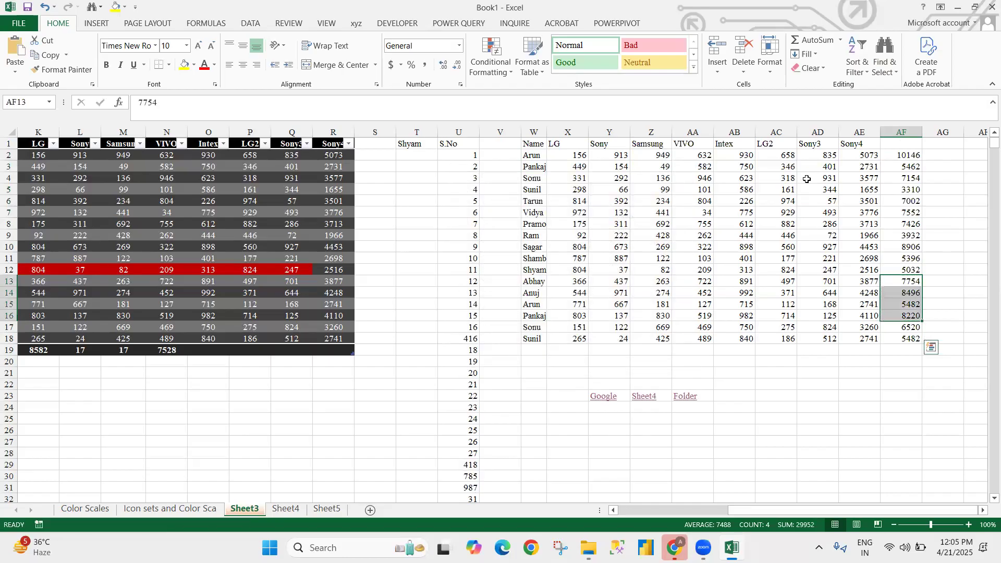
key(Escape)
Step: Enter dd as the header in AF1 above the sum column
key(Left)
key(Left)
key(Left)
key(Left)
key(Left)
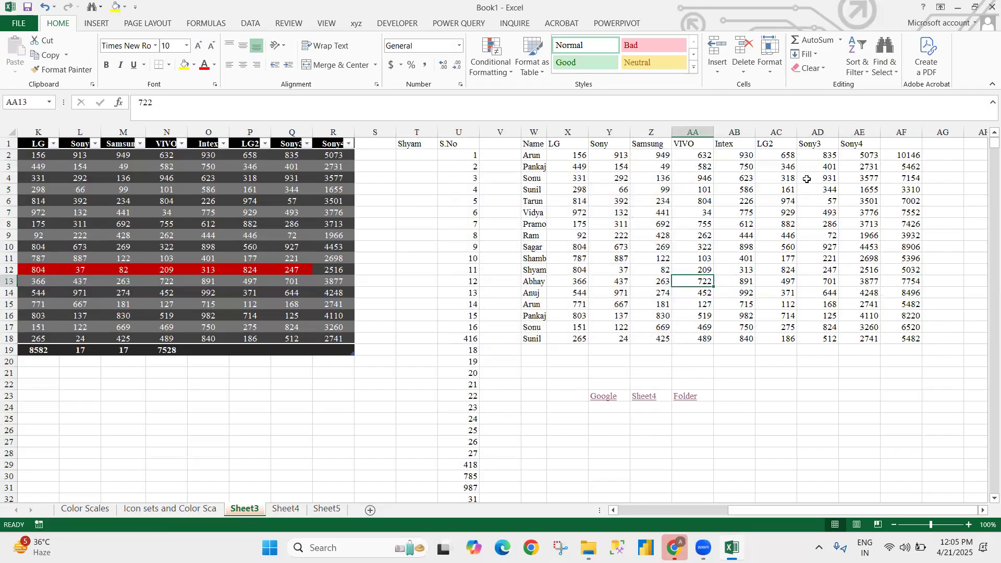
key(ctrl+Up)
key(ctrl+Left)
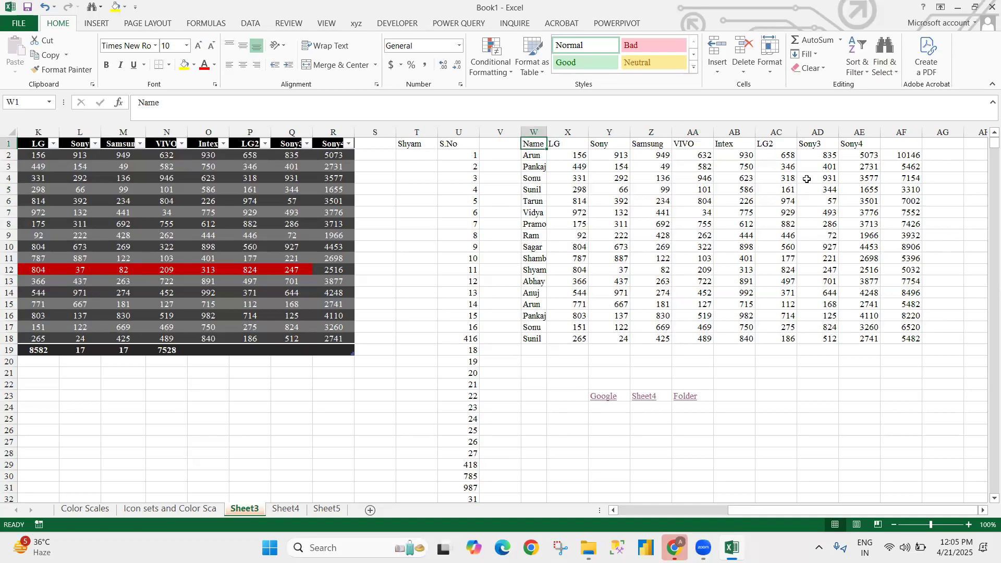
key(ctrl+shift+Right)
key(ctrl+shift+Down)
key(ctrl+Right)
key(Right)
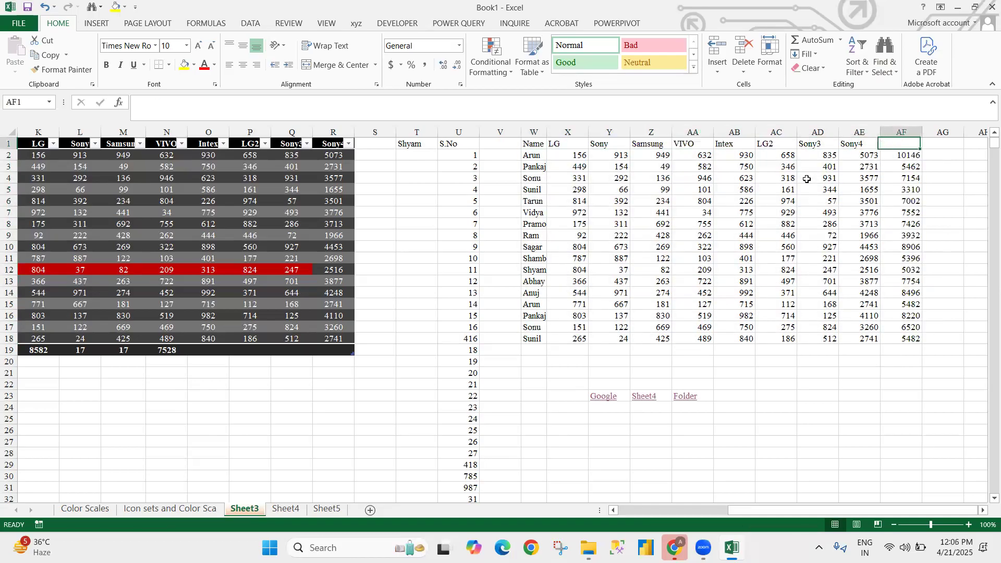
text(dd)
Step: Select the data range W1:AF18 and use Go To Special to select only its cells with Formulas
key(ctrl+Left)
key(ctrl+shift+Right)
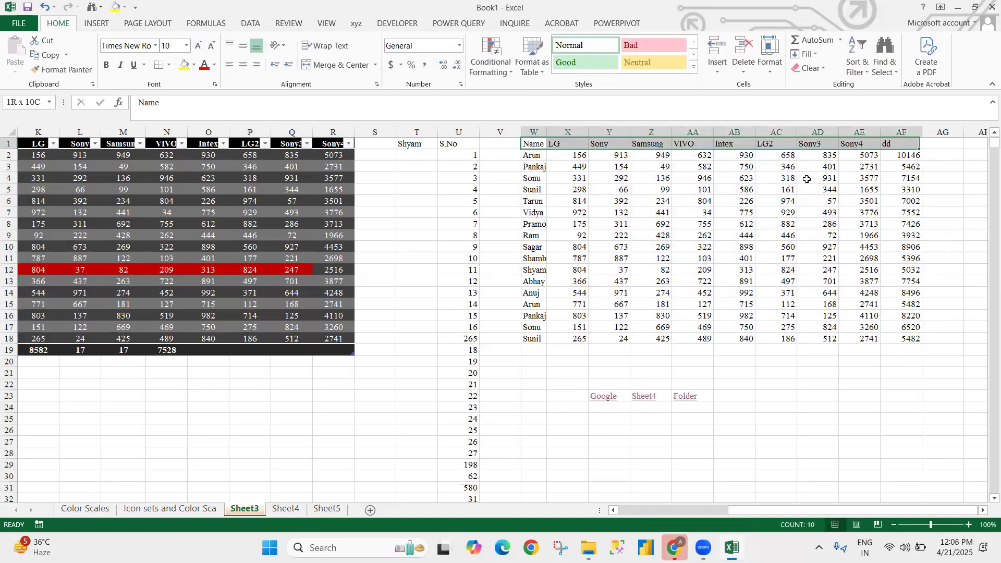
key(ctrl+shift+Down)
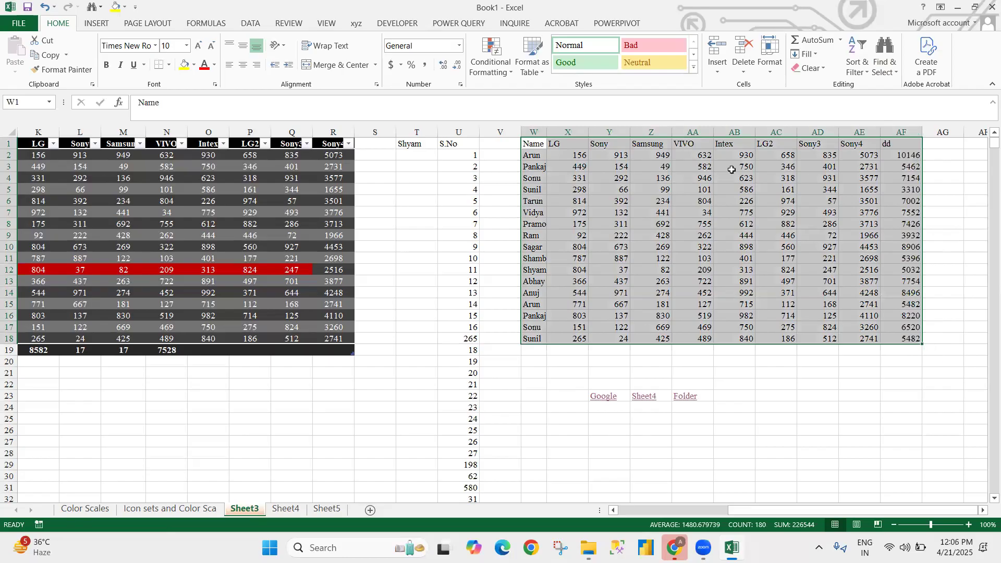
key(ctrl+g)
click(496, 347)
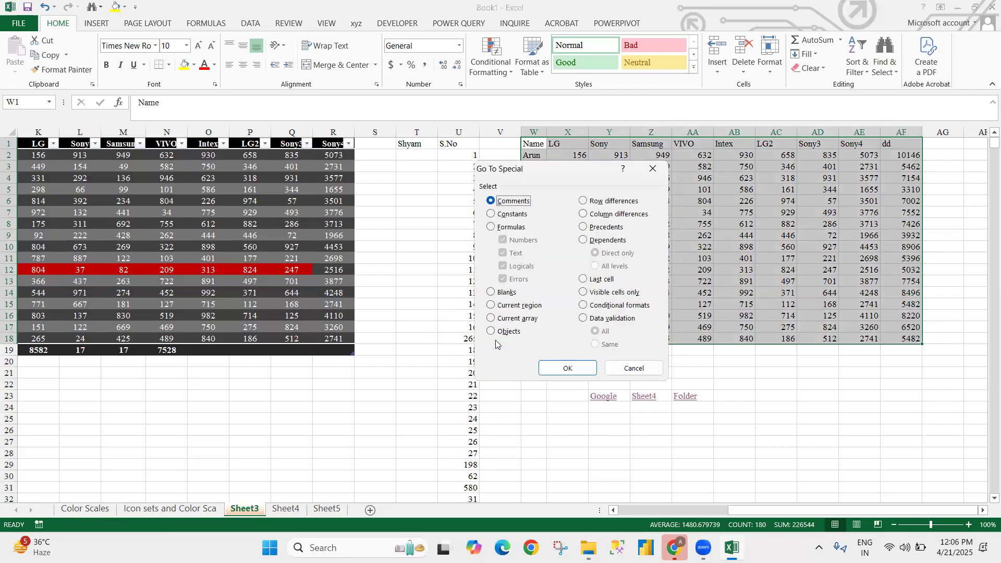
click(490, 226)
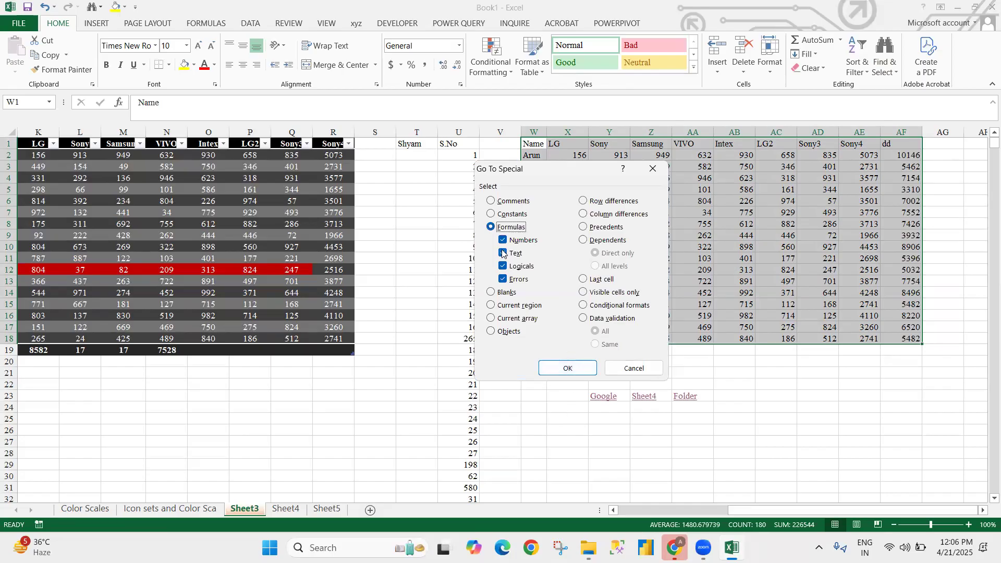
click(575, 370)
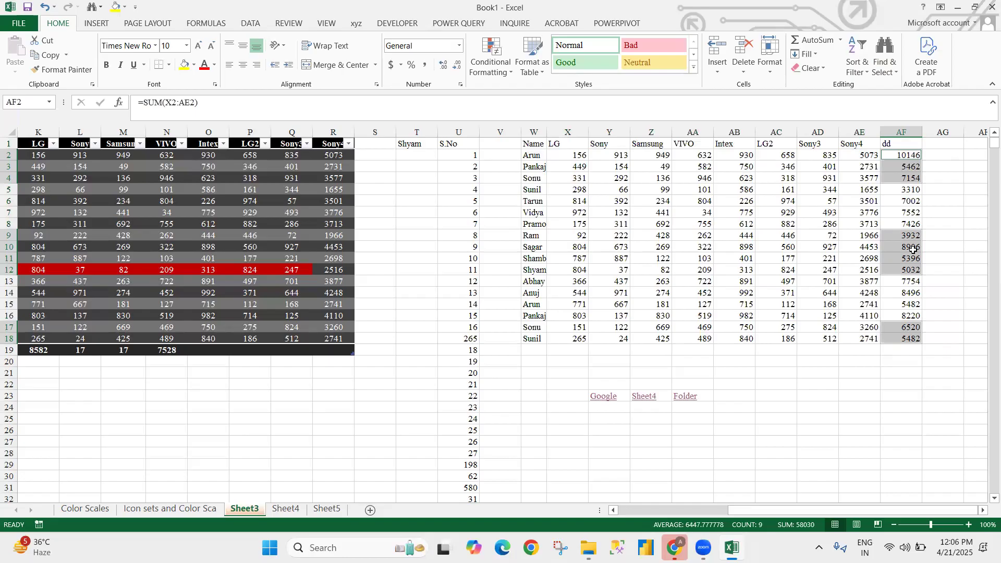
click(676, 231)
key(ctrl+g)
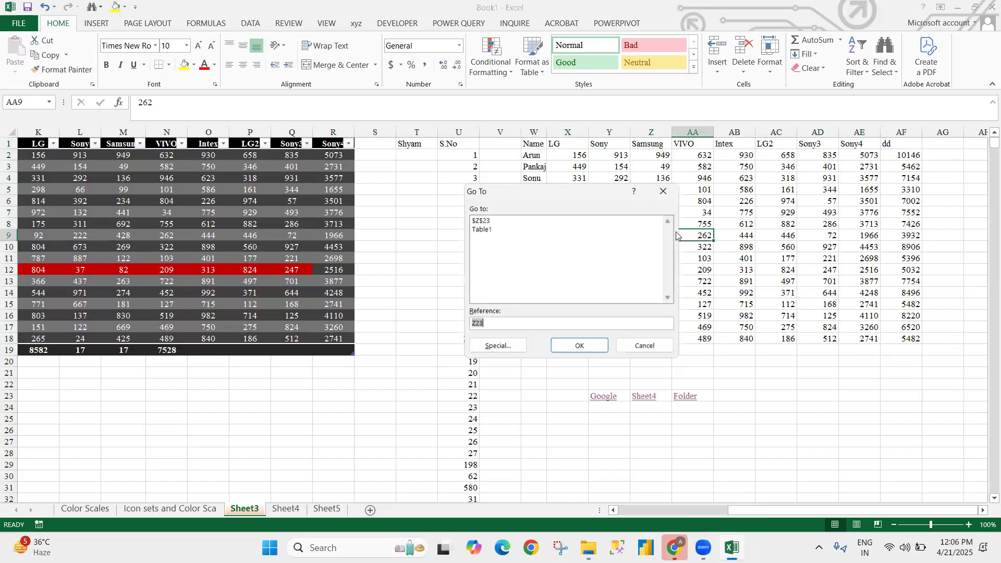
click(492, 353)
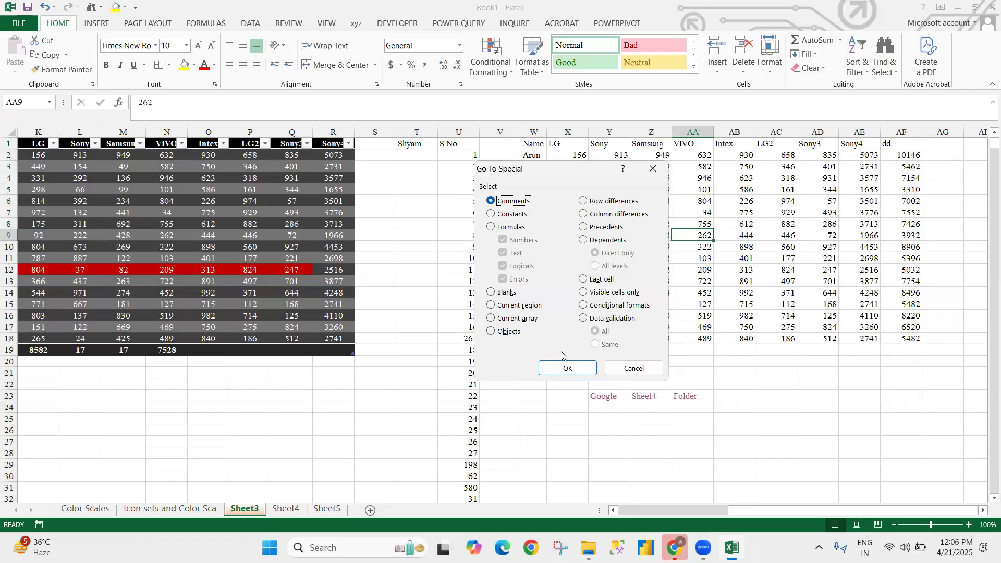
key(Escape)
click(574, 259)
key(ctrl+a)
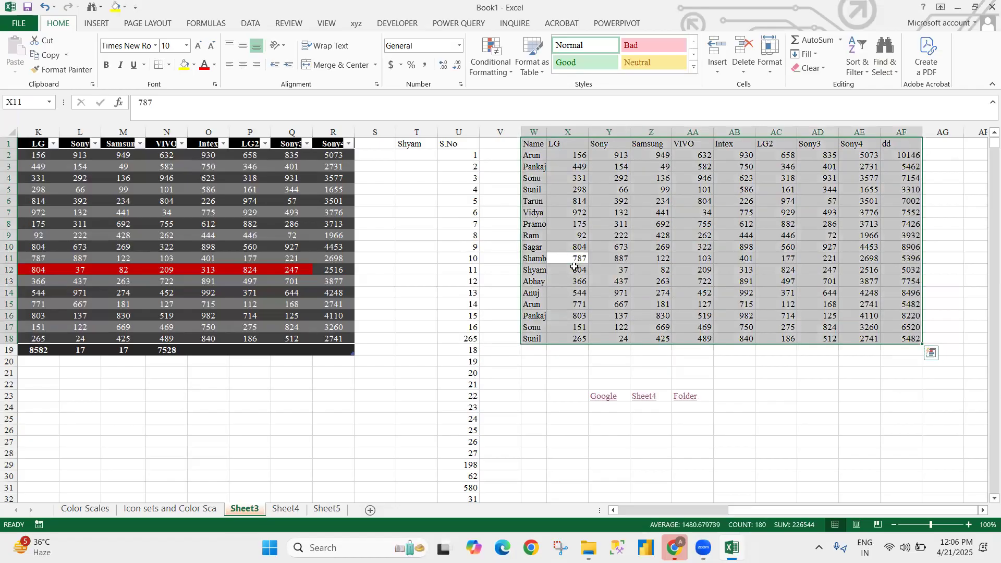
click(613, 257)
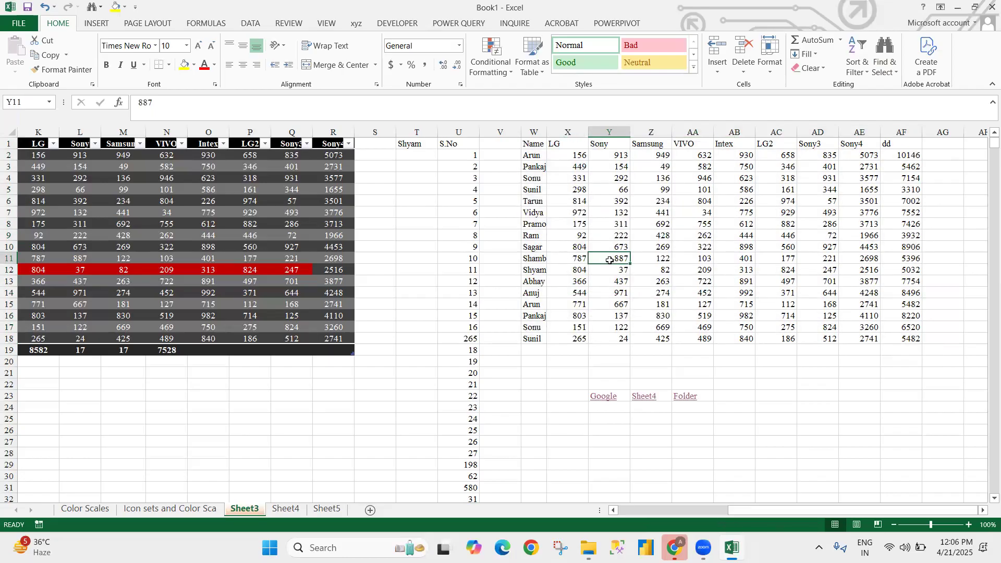
click(616, 203)
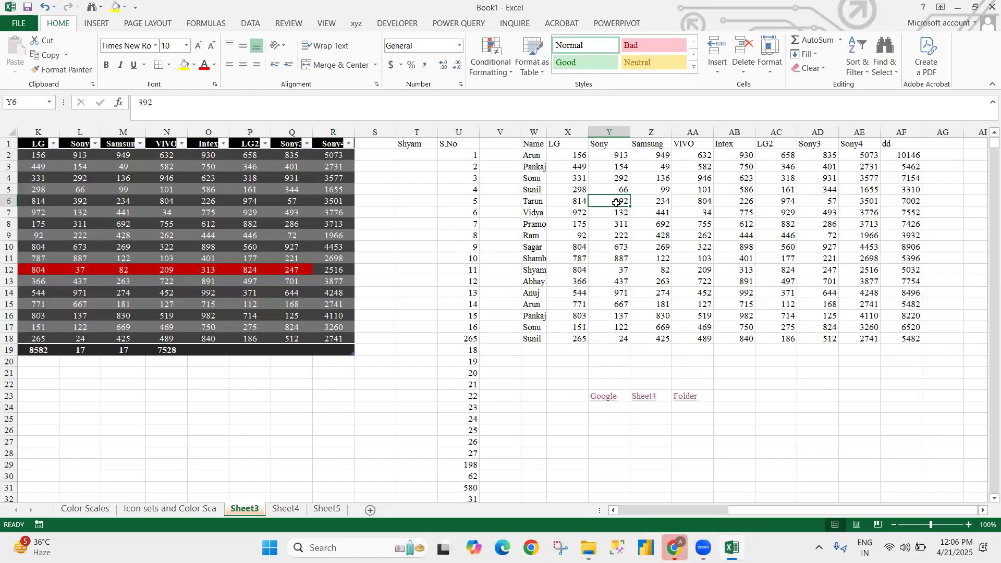
key(ctrl+a)
click(633, 235)
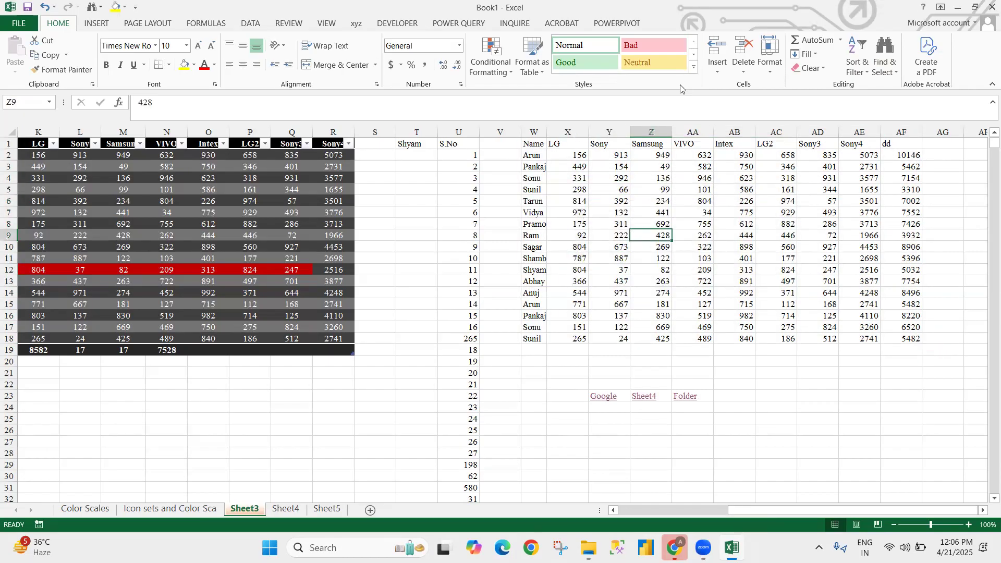
Step: Use Go To Special with Current region to select the whole data block W1:AF18 around cell Z9
key(ctrl+g)
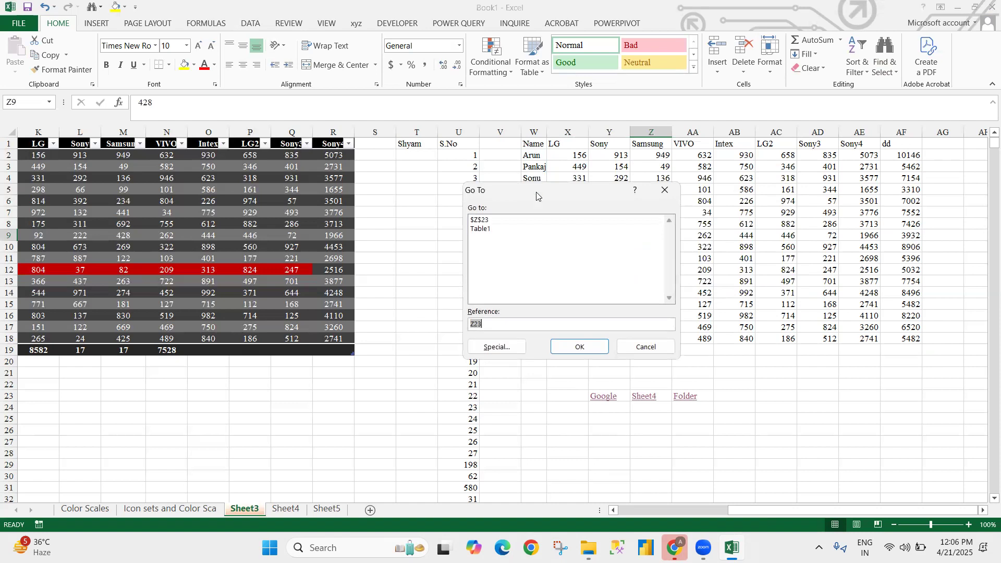
click(495, 349)
click(508, 307)
click(588, 367)
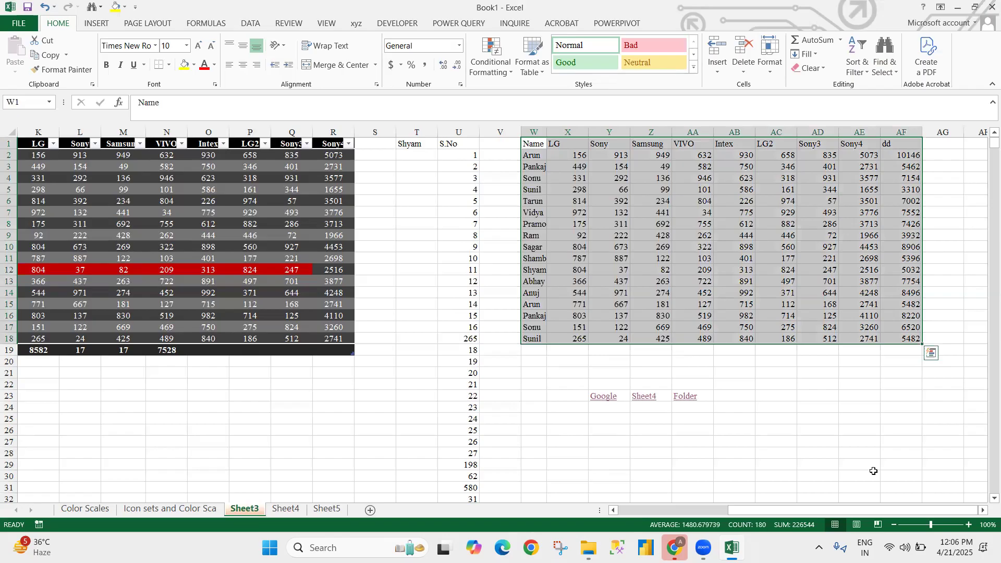
click(831, 407)
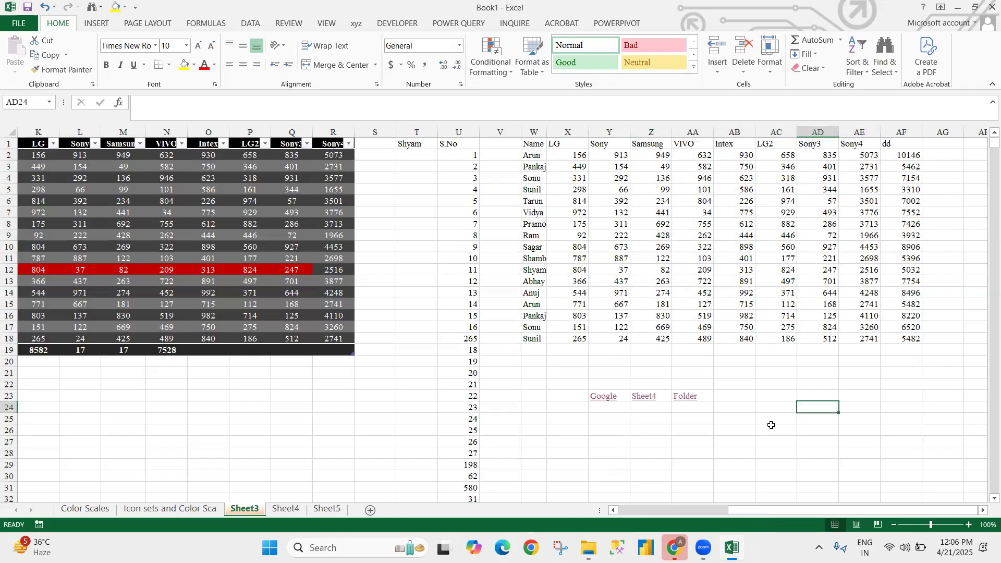
Step: Draw a small oval shape below the dark table, around cells P23:Q25
click(93, 25)
click(196, 59)
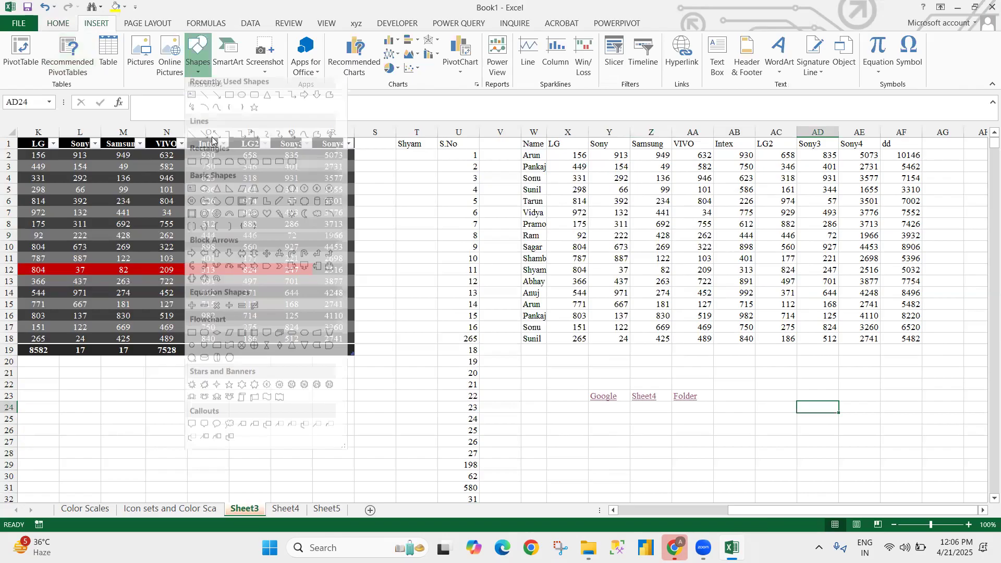
click(244, 102)
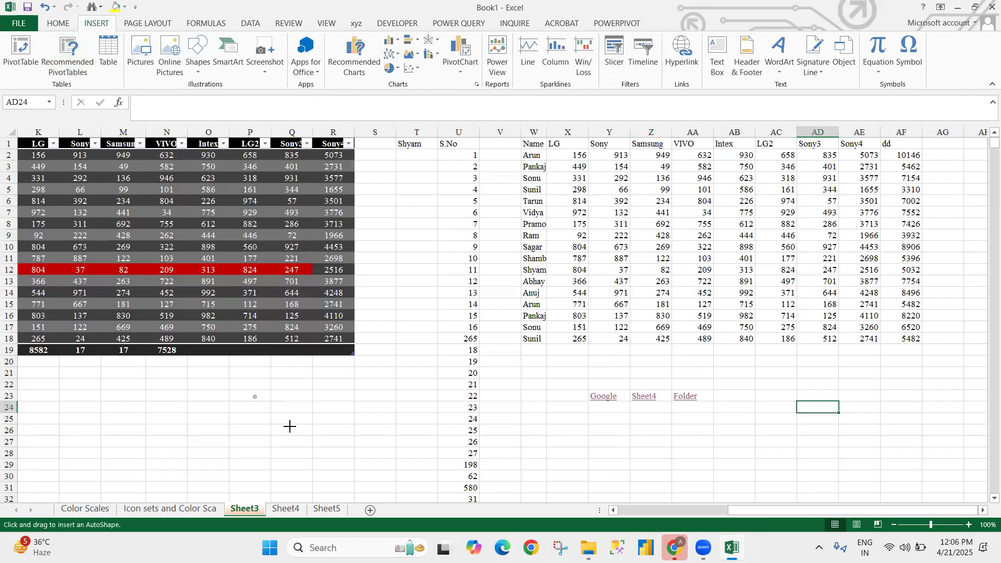
drag(255, 396, 290, 426)
click(859, 396)
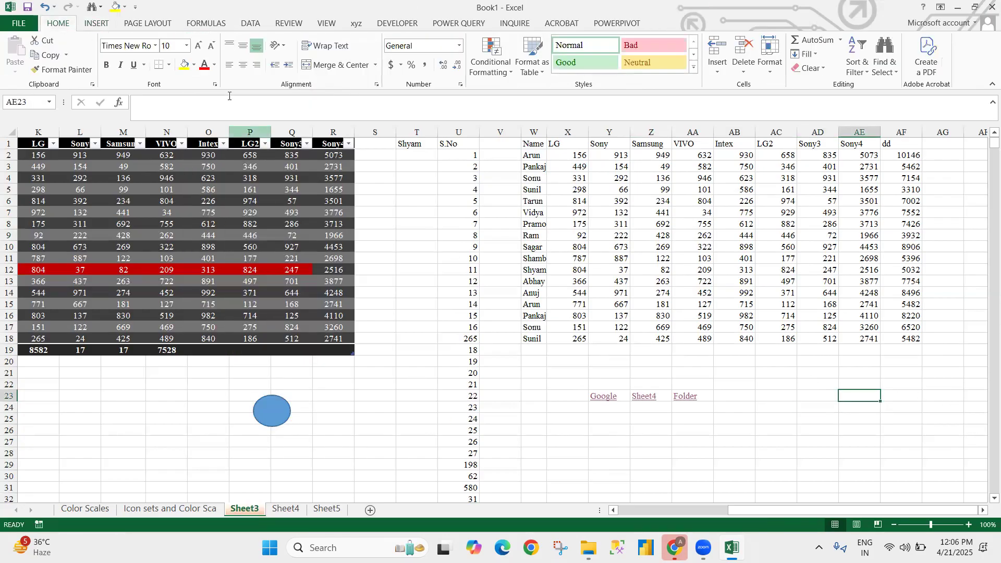
Step: Draw an elbow arrow connector below the data range, running from about AB19 to AD24
click(99, 23)
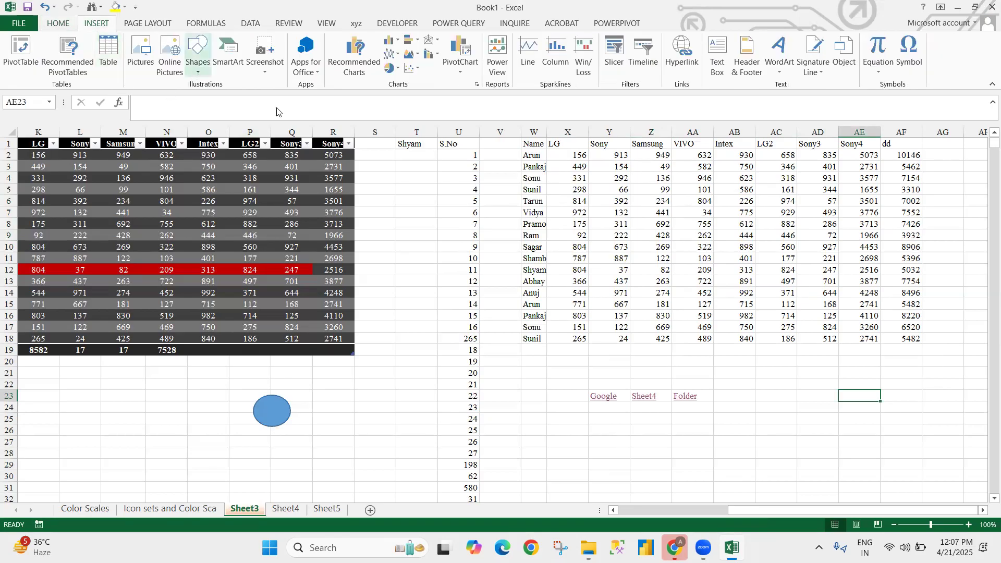
drag(741, 352, 802, 409)
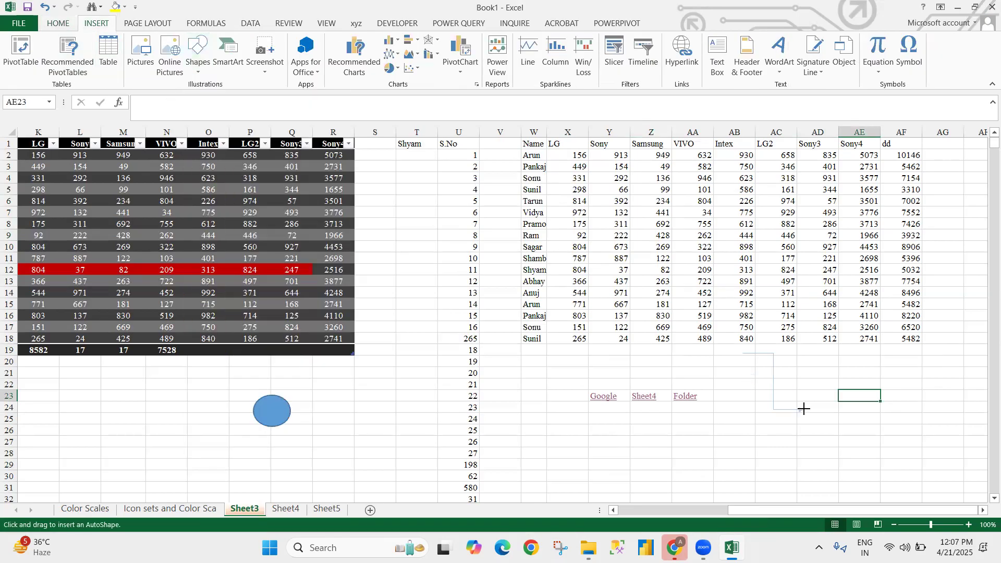
click(685, 436)
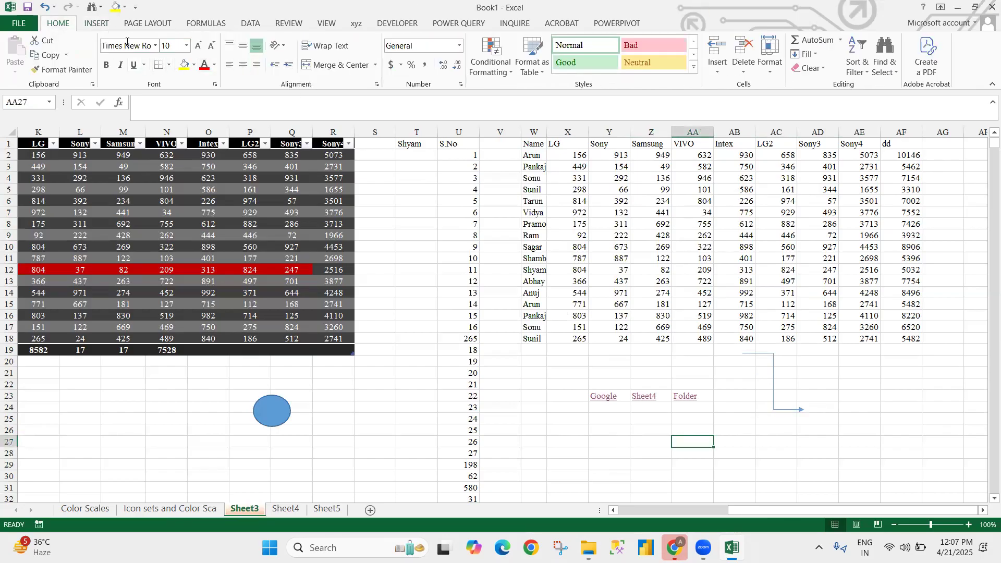
Step: Draw a 5-point star about 1.13" wide and 0.68" high below the Google and Sheet4 hyperlinks
click(100, 24)
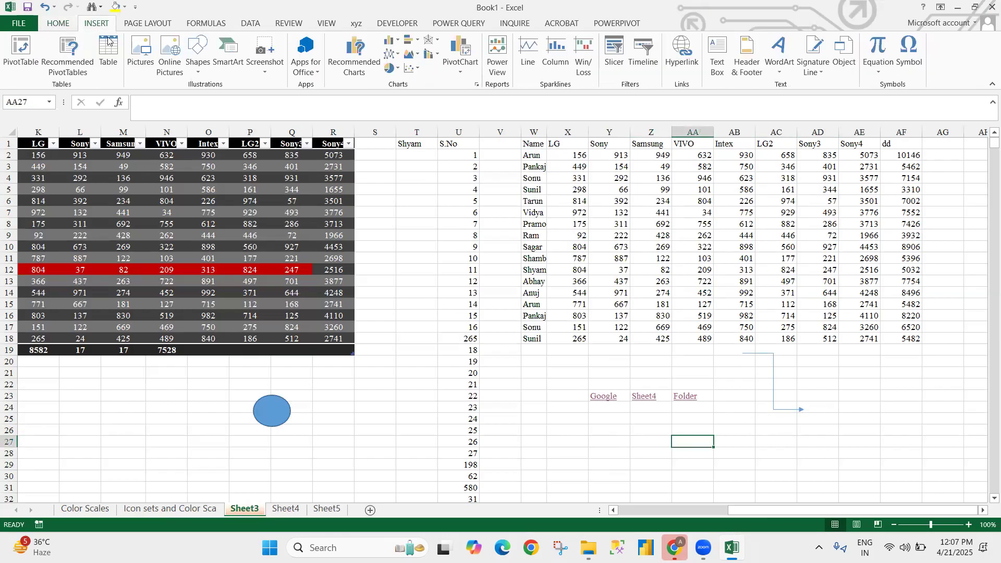
click(203, 73)
click(265, 133)
drag(567, 432, 639, 476)
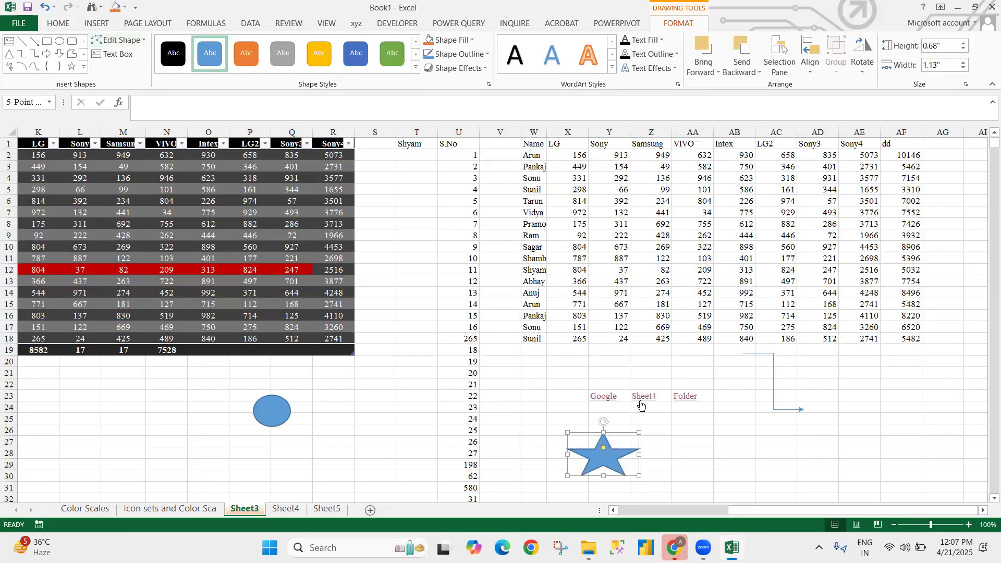
click(680, 415)
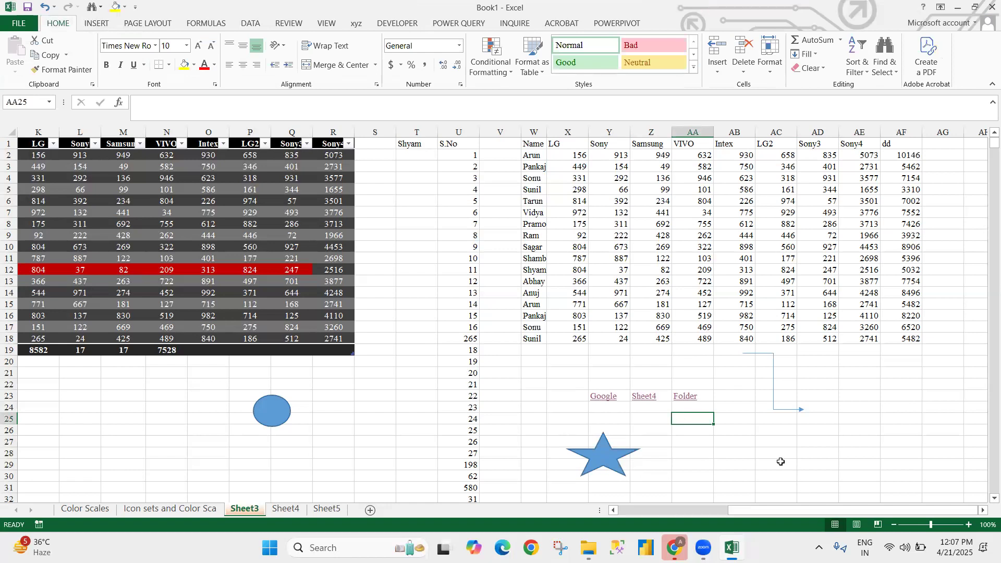
Step: Select the entire sheet and use Go To Special with Objects to select all the drawn shapes
drag(765, 461, 763, 453)
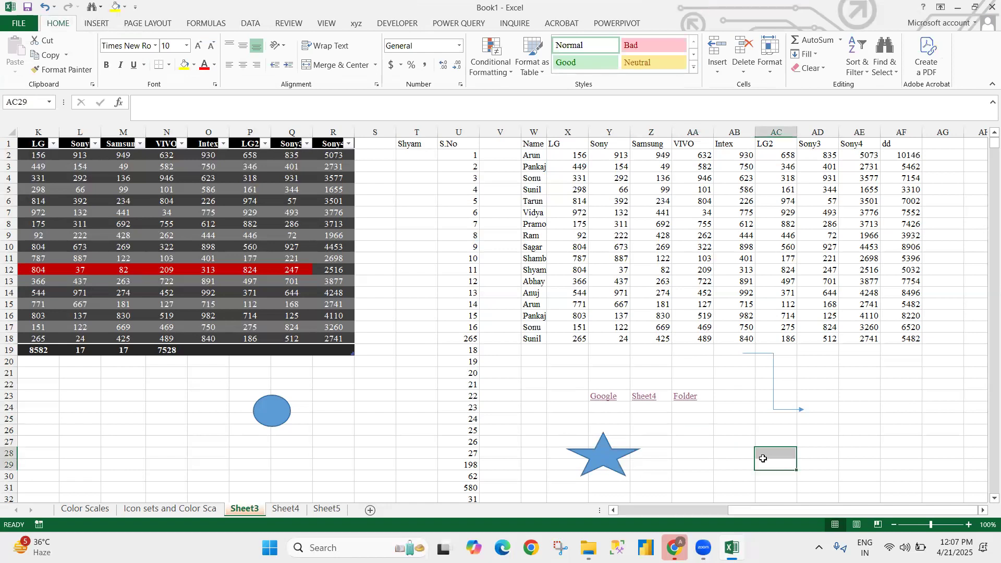
click(808, 398)
click(886, 408)
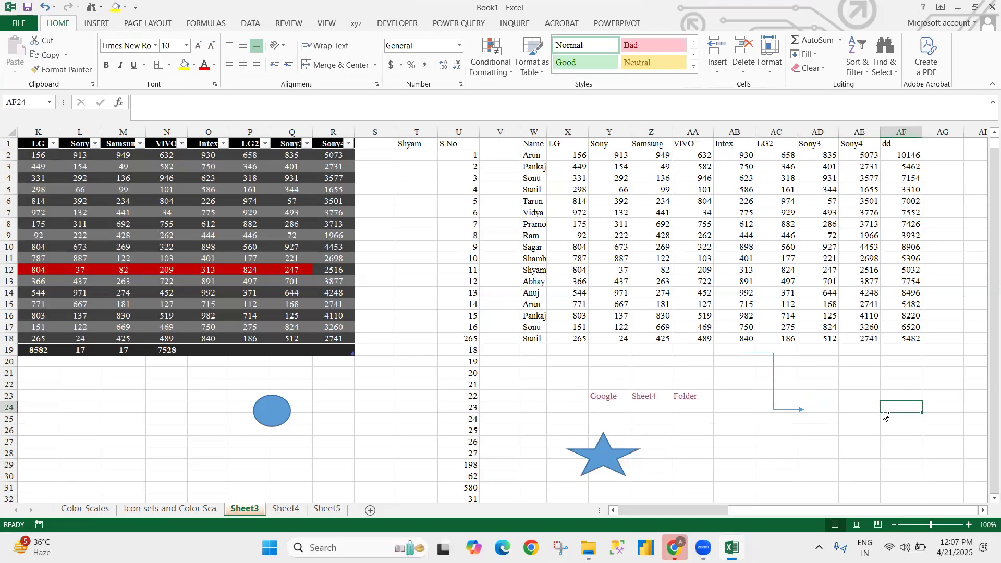
key(ctrl+a)
key(ctrl+g)
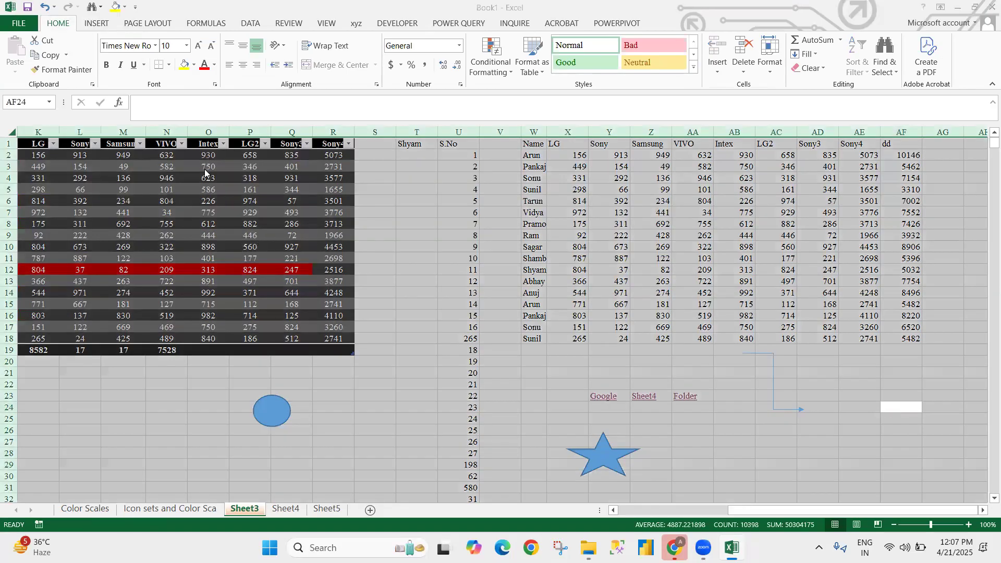
click(496, 346)
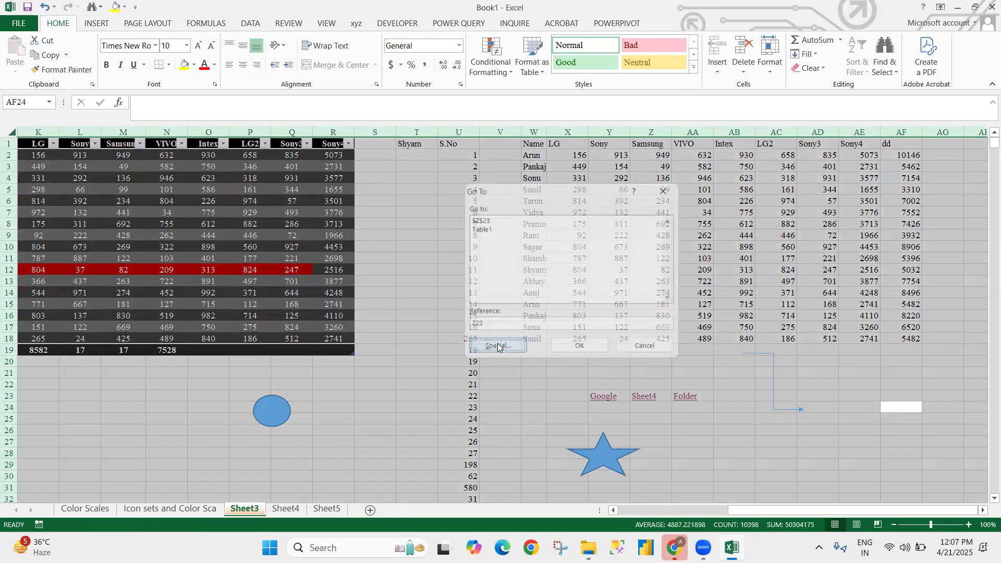
click(496, 336)
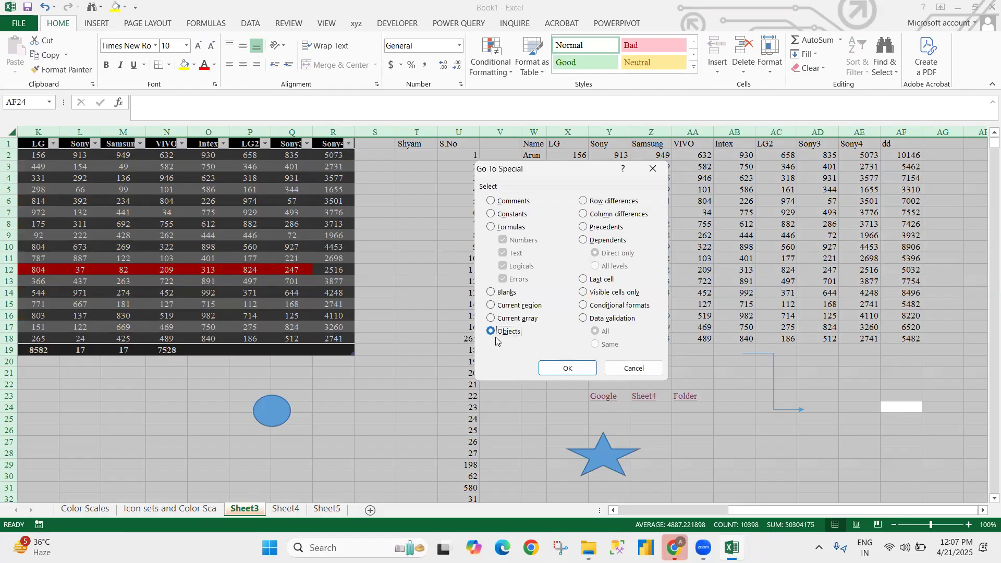
click(567, 368)
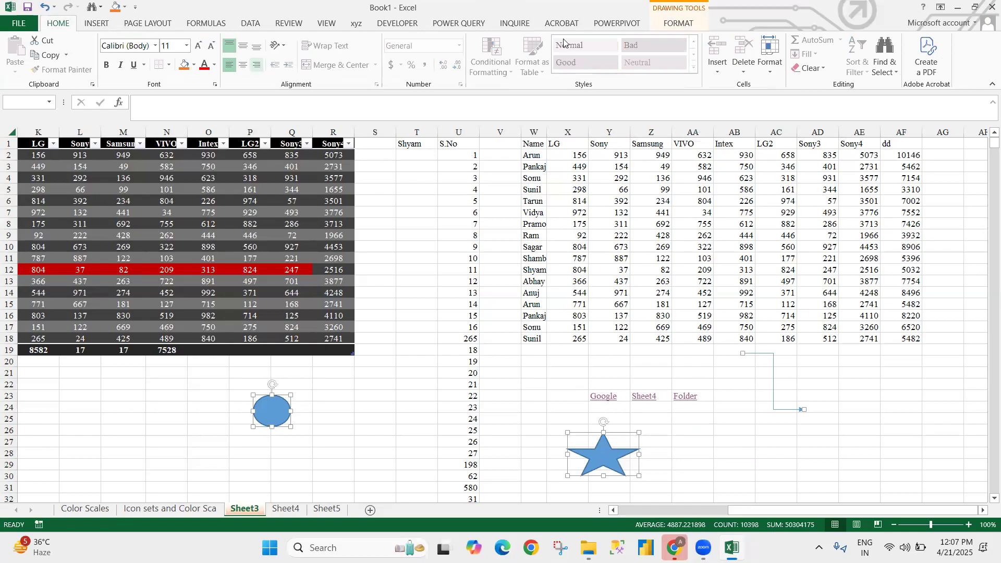
Step: Fill the selected shapes with light green and deselect them
click(679, 26)
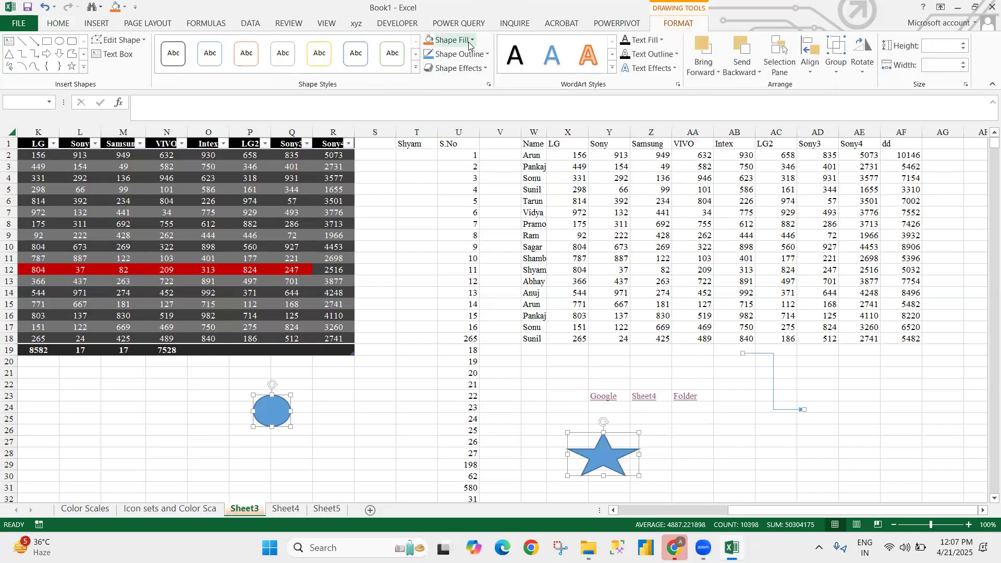
click(449, 40)
click(521, 101)
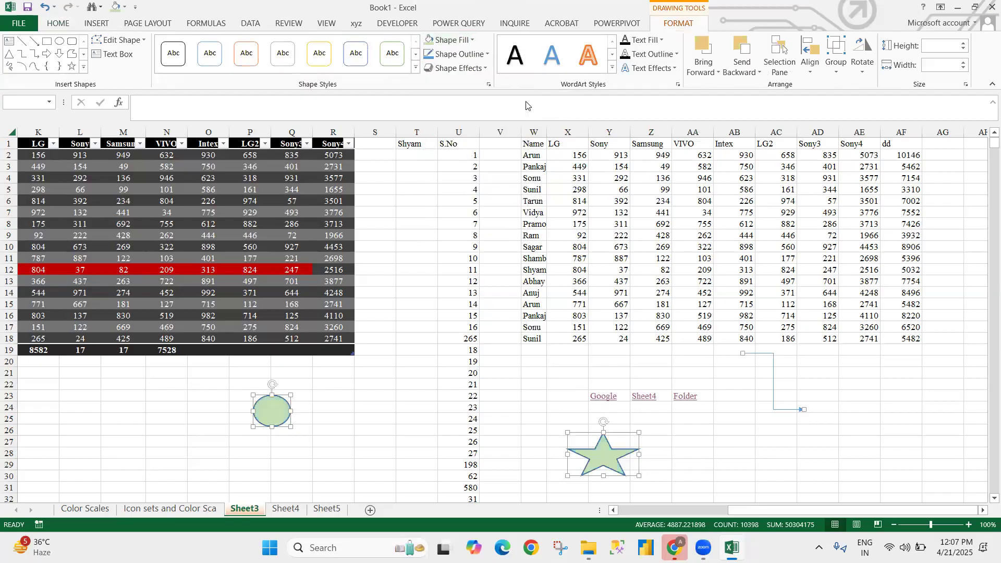
click(781, 440)
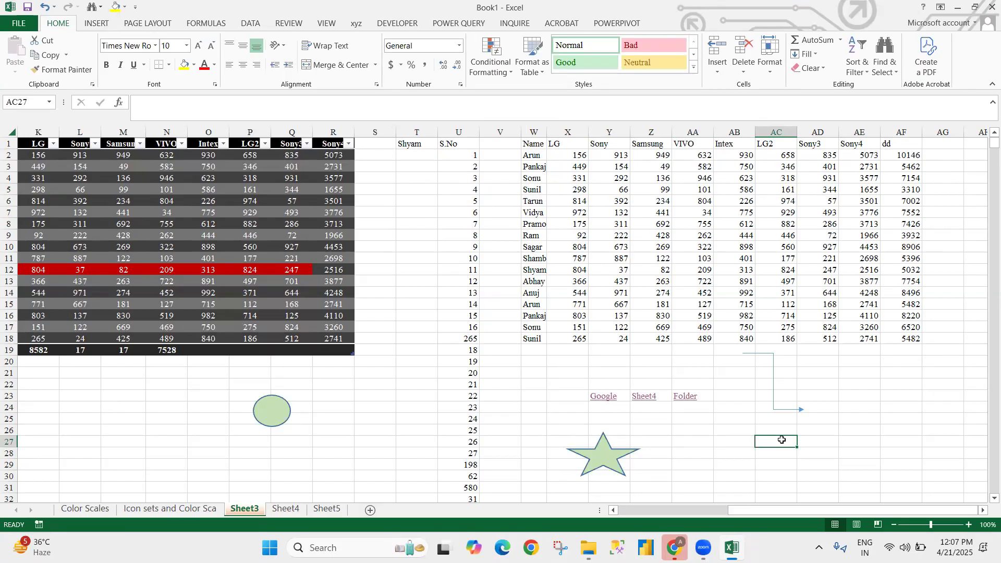
Step: Review the Clear Rules options of conditional formatting and the selection options in Go To Special
click(491, 62)
mouse_move(578, 240)
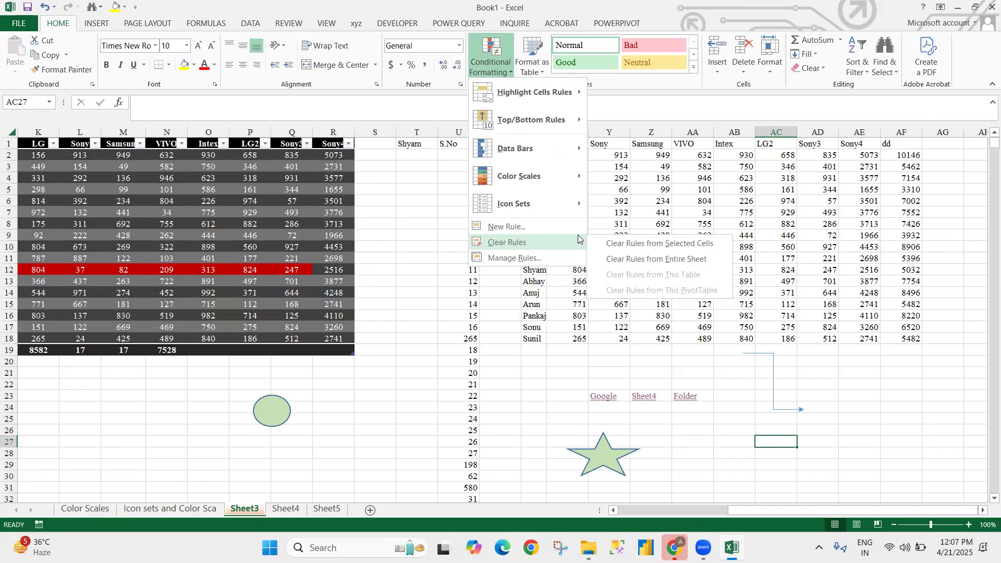
click(543, 363)
key(ctrl+g)
click(506, 350)
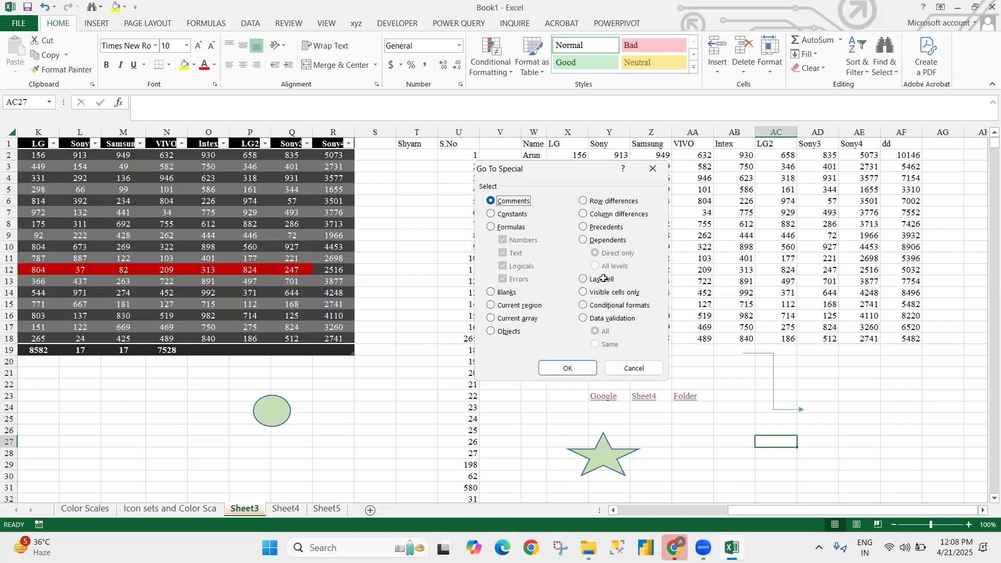
key(Escape)
drag(535, 143, 887, 349)
click(822, 281)
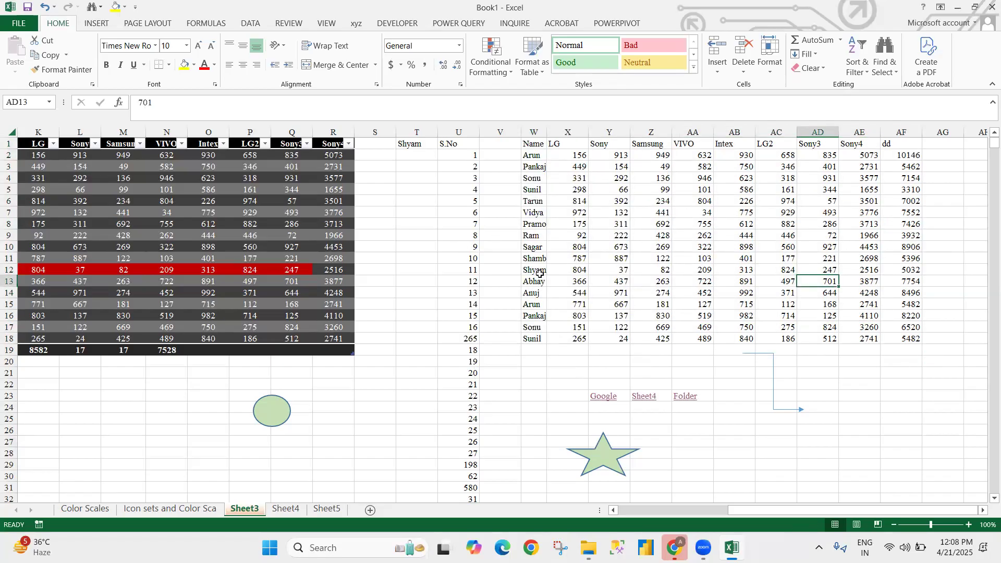
click(458, 194)
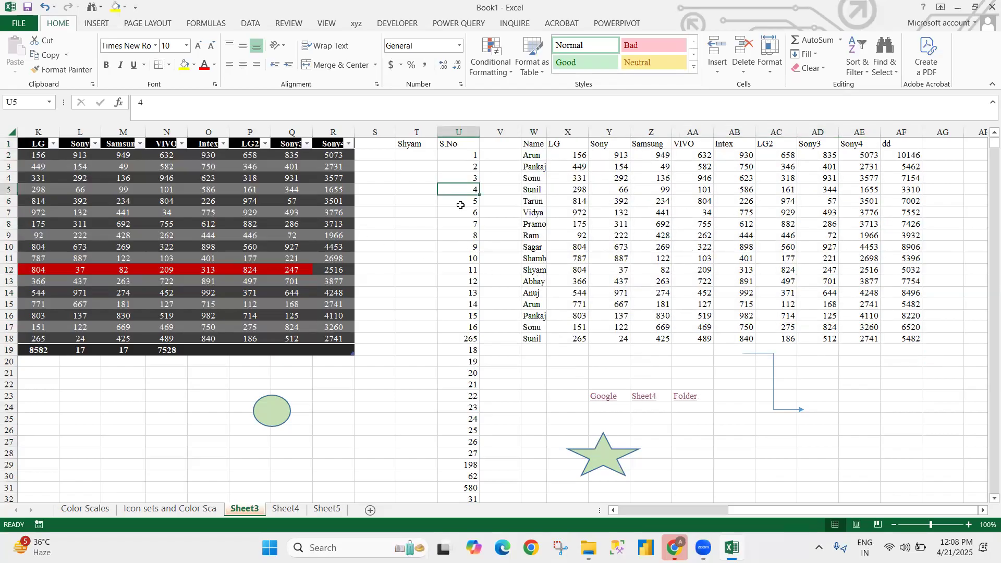
click(348, 143)
click(402, 237)
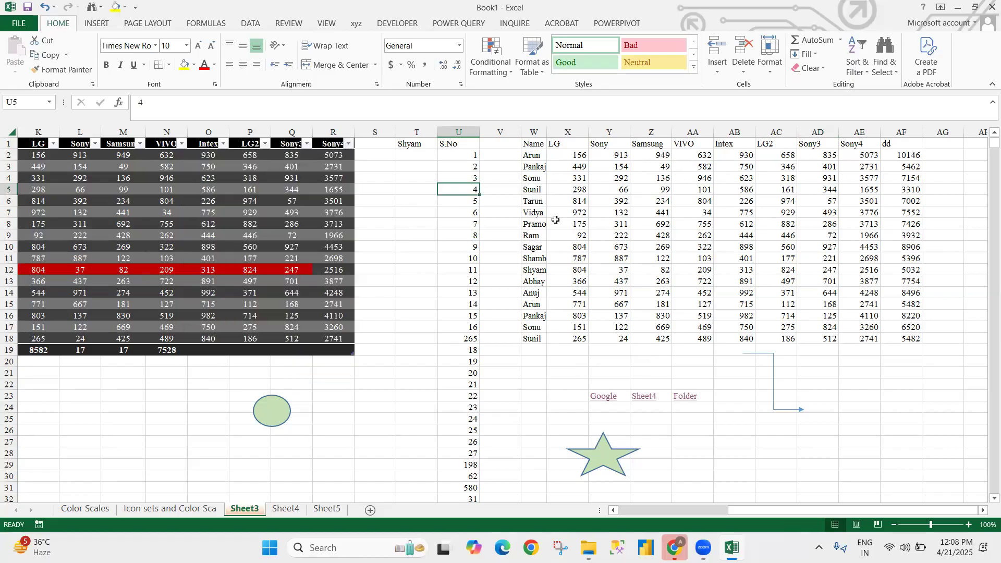
click(688, 223)
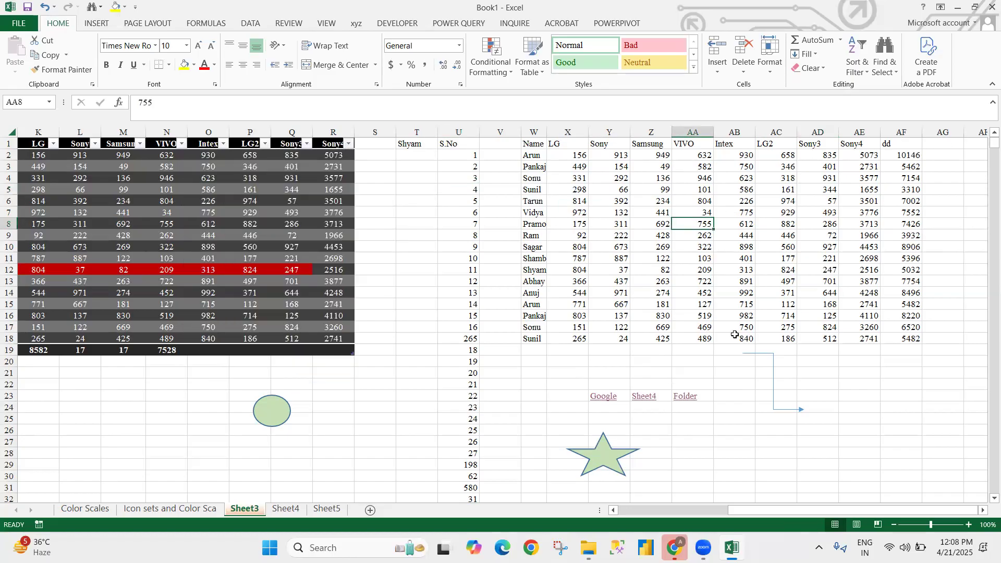
Step: Go from the data range across the table to cell A1 of Sheet3
click(881, 191)
key(ctrl+Up)
key(ctrl+Left)
key(ctrl+Left)
key(ctrl+Left)
key(ctrl+Left)
key(ctrl+Left)
key(ctrl+Left)
key(ctrl+Left)
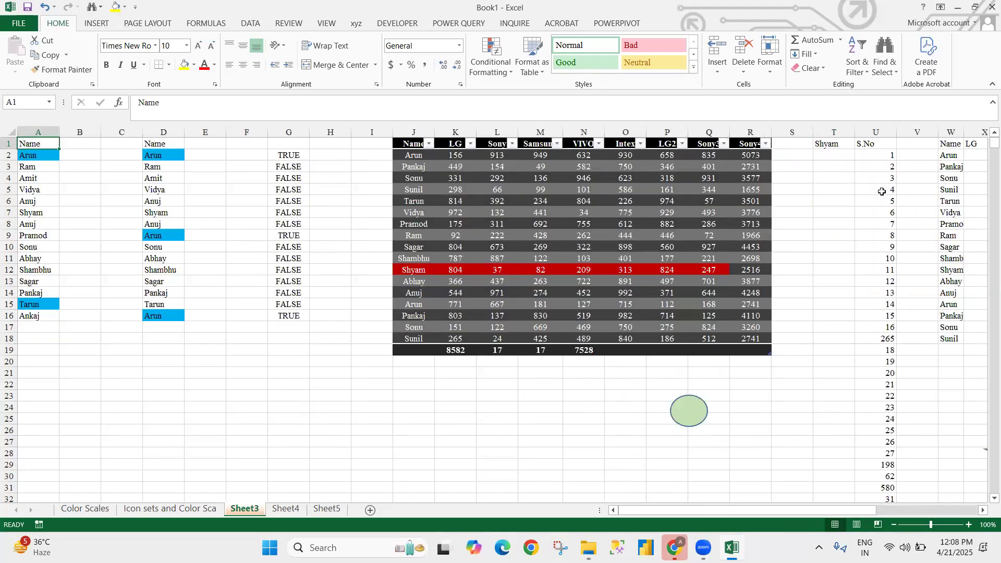
Step: Examine the conditional formatting examples across all columns of the Icon sets and Color Sca sheet
key(ctrl+Page_Up)
key(ctrl+q)
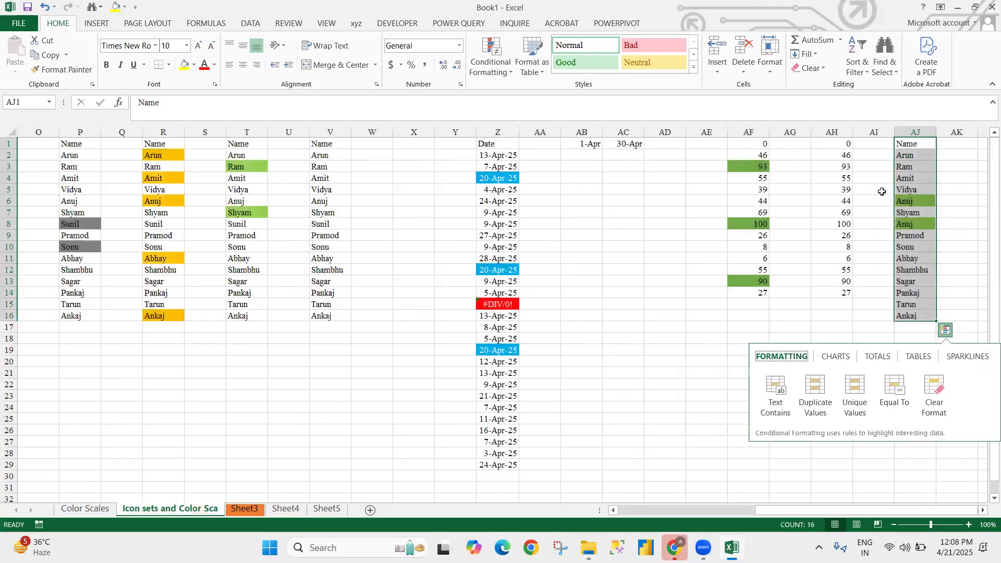
key(Right)
key(Right)
key(Right)
click(591, 223)
key(ctrl+Up)
key(Right)
key(Right)
key(Right)
key(Right)
key(Right)
key(Right)
key(Right)
key(Right)
key(Right)
key(Right)
key(Right)
key(Right)
key(Right)
key(Right)
key(Right)
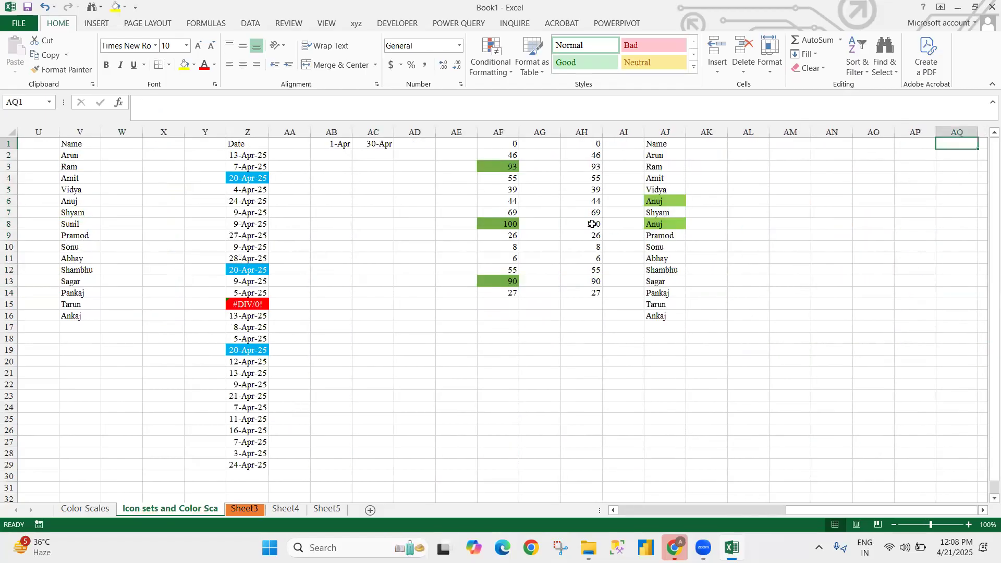
key(Left)
key(Left)
key(Left)
key(Left)
key(Left)
key(Left)
key(Left)
key(Left)
key(Left)
key(Left)
key(Left)
key(Left)
key(Left)
key(Left)
key(Left)
key(Left)
key(Left)
key(Left)
key(Left)
key(Left)
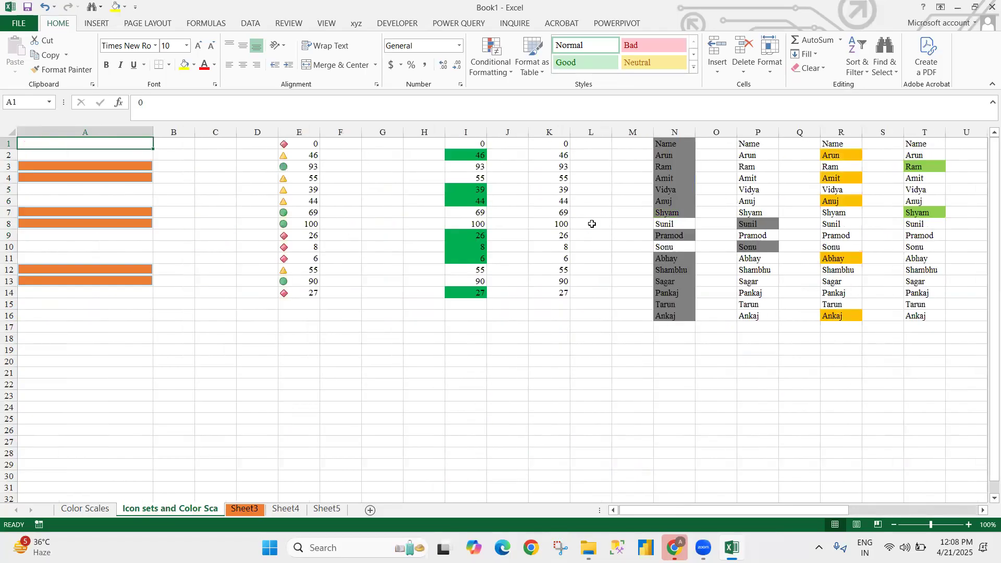
scroll(591, 223, right, 5)
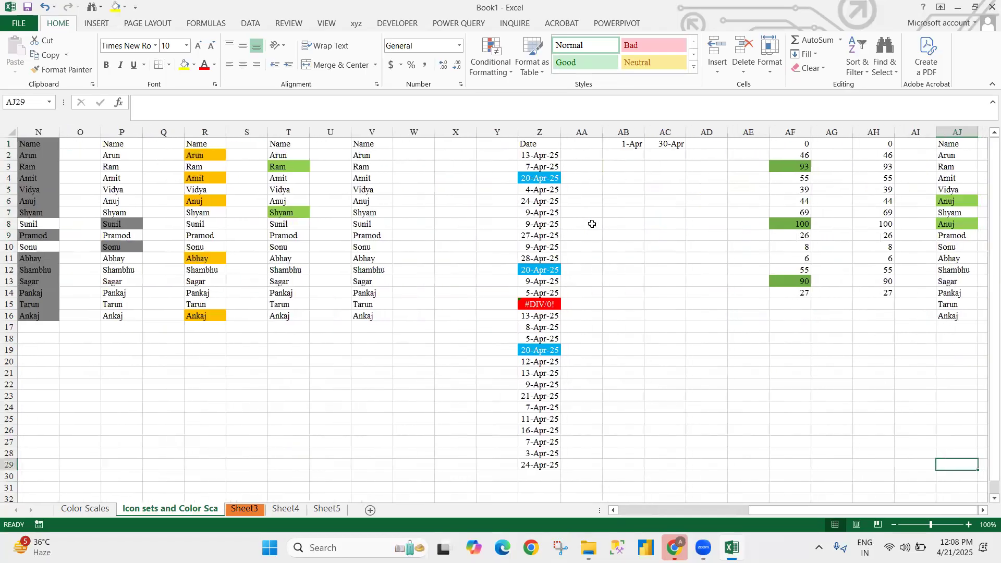
Step: Return to Sheet3 and make A1 the active cell
key(ctrl+Page_Down)
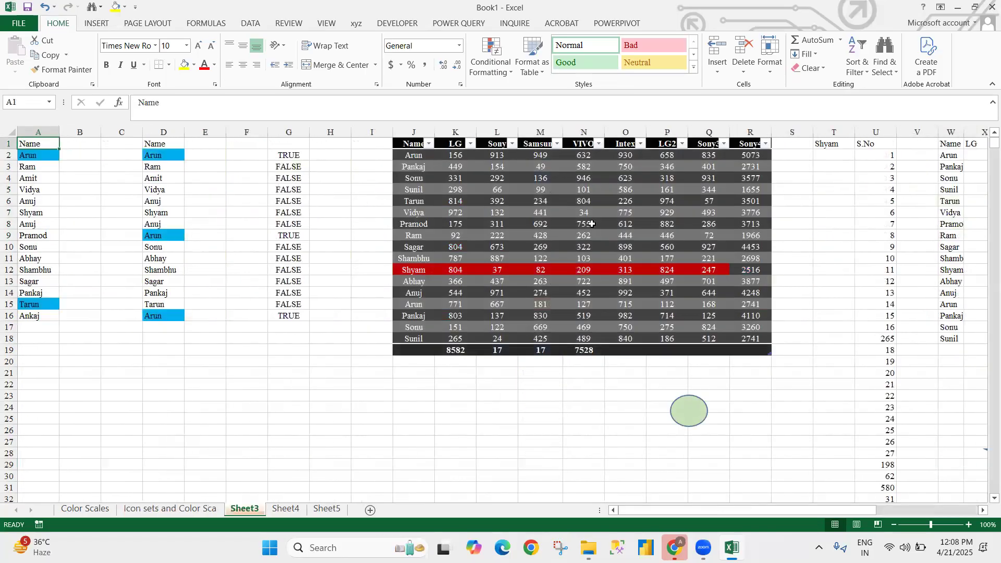
click(542, 465)
click(336, 323)
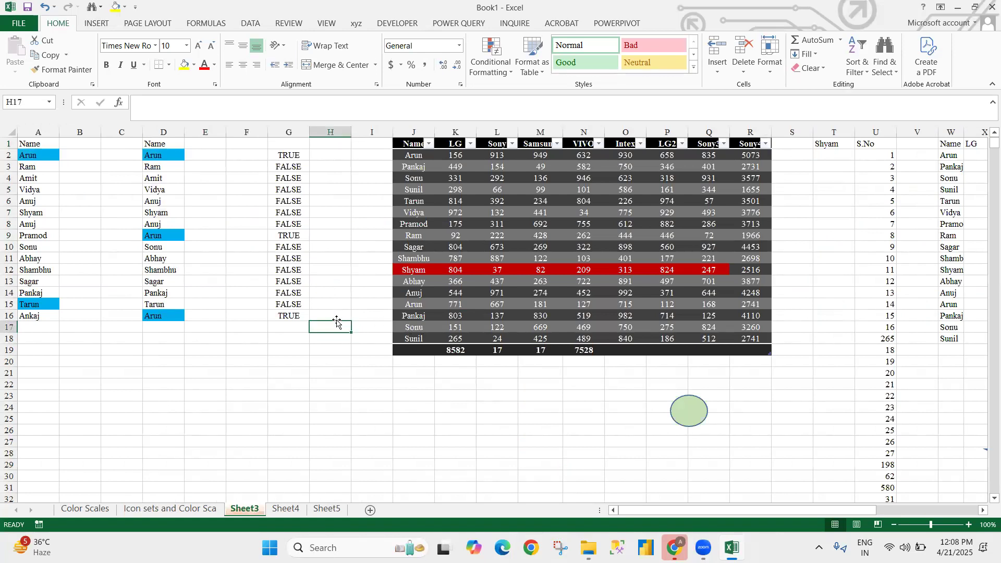
key(ctrl+Home)
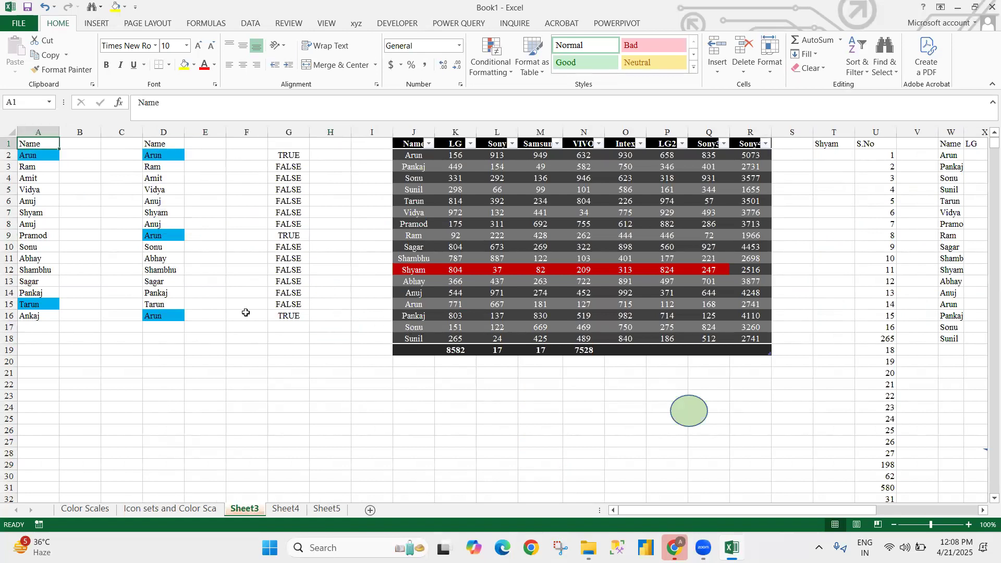
key(ctrl+shift+Down)
key(Down)
key(Right)
key(Right)
key(shift+Down)
key(shift+Down)
key(shift+Down)
key(shift+Down)
key(shift+Down)
key(shift+Down)
key(shift+Down)
key(shift+Down)
key(shift+Down)
key(shift+Down)
key(shift+Down)
key(shift+Down)
key(shift+Down)
key(shift+Down)
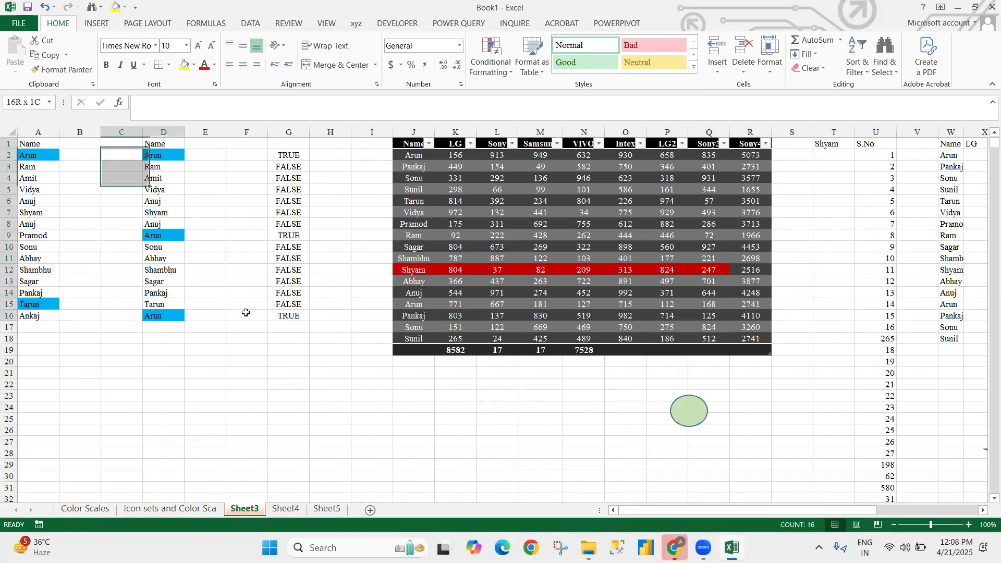
Step: Select all conditionally formatted cells on Sheet3 through Go To Special, starting from the whole sheet and using the All option
key(Left)
key(Down)
key(Down)
key(Down)
key(Down)
key(Down)
key(Down)
key(Down)
key(Down)
key(Down)
key(Down)
key(Down)
key(Down)
key(Down)
key(Down)
key(Down)
key(Down)
key(Down)
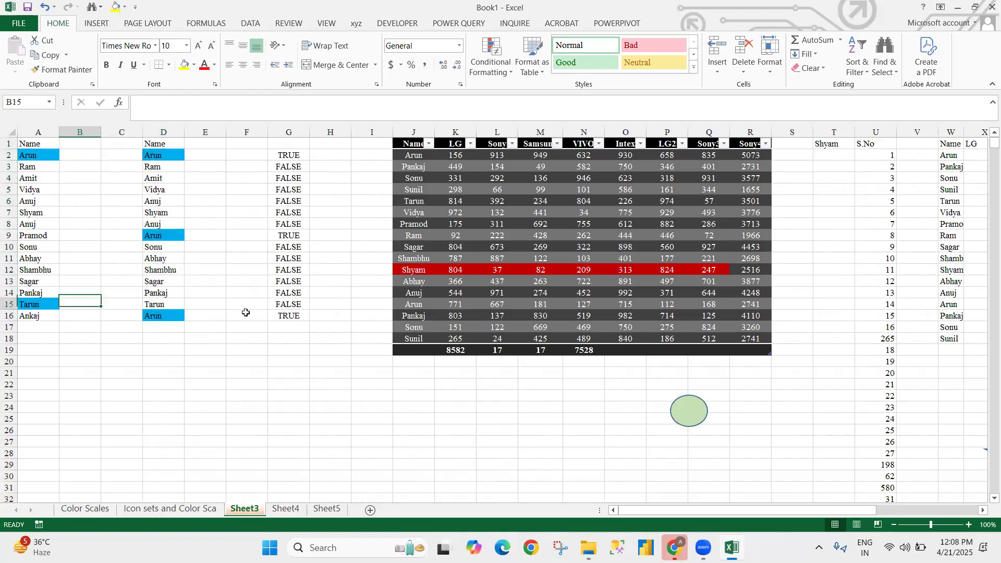
key(ctrl+a)
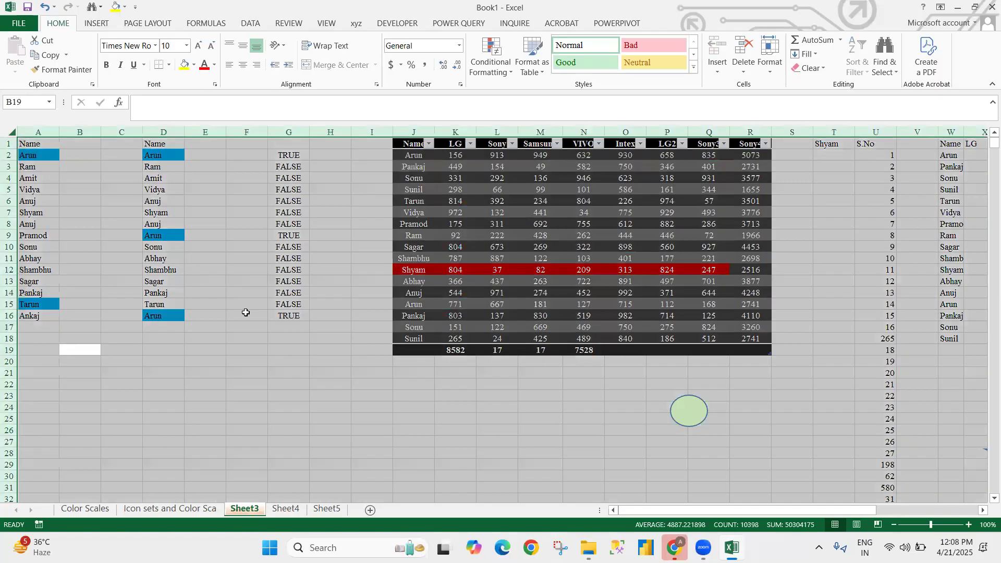
key(ctrl+g)
click(492, 352)
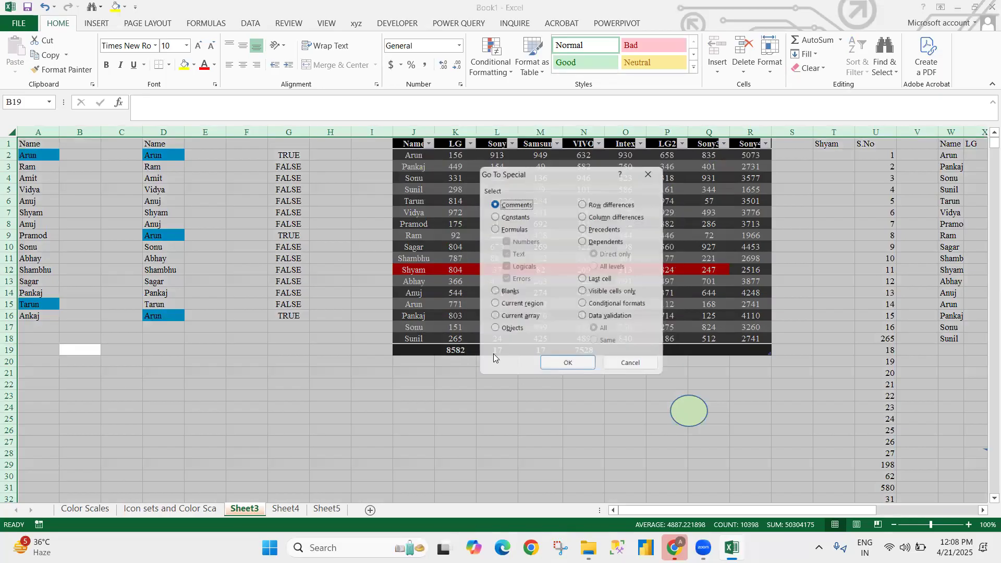
click(583, 307)
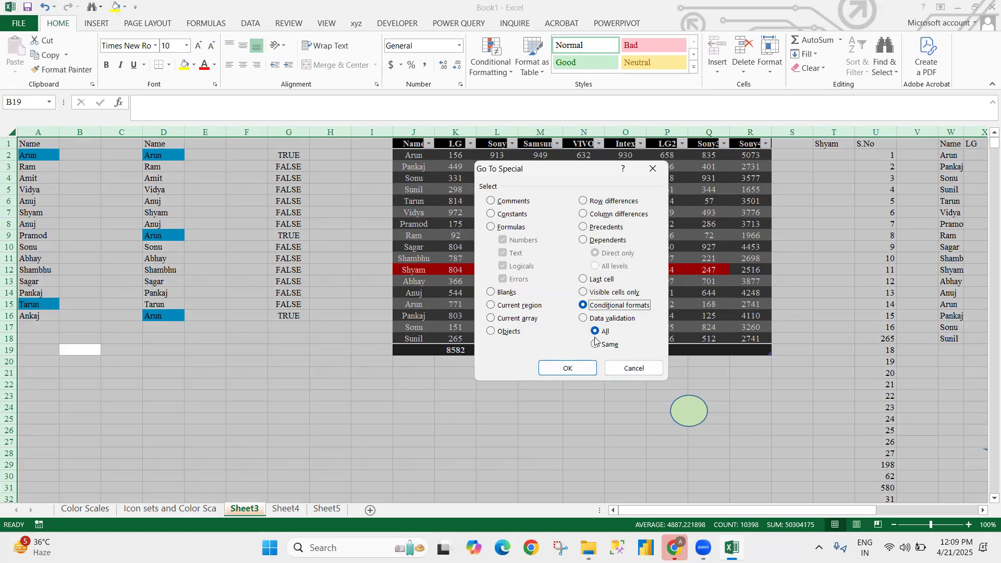
click(564, 370)
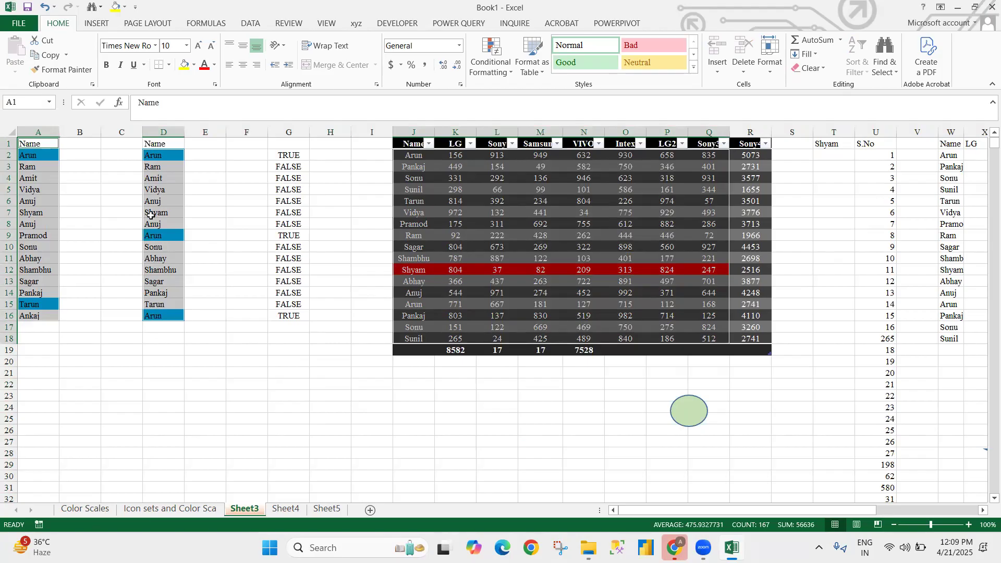
Step: Deselect the formatted cells on Sheet3 and review the selection options in Go To Special
click(497, 73)
click(245, 411)
click(378, 422)
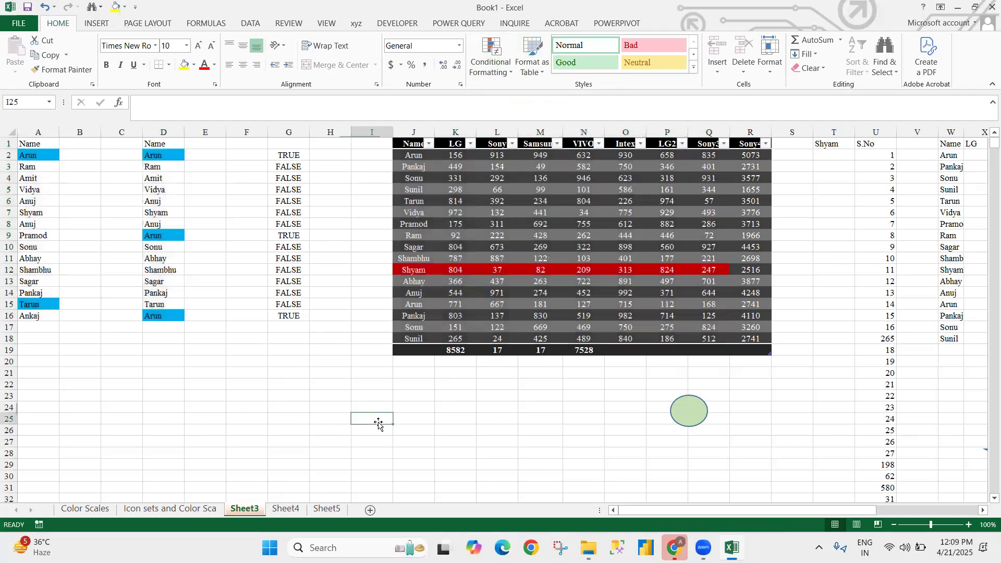
key(ctrl+g)
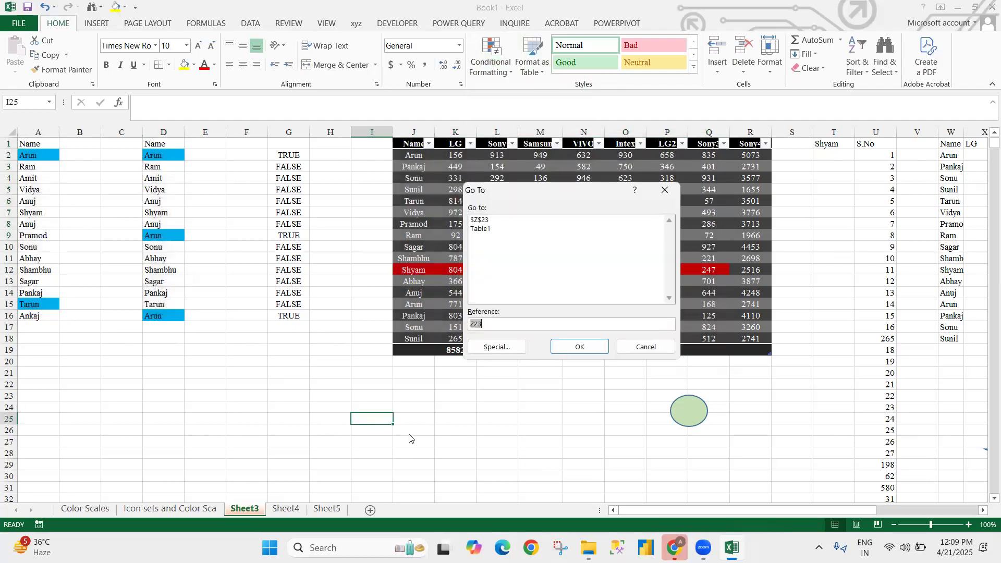
click(499, 351)
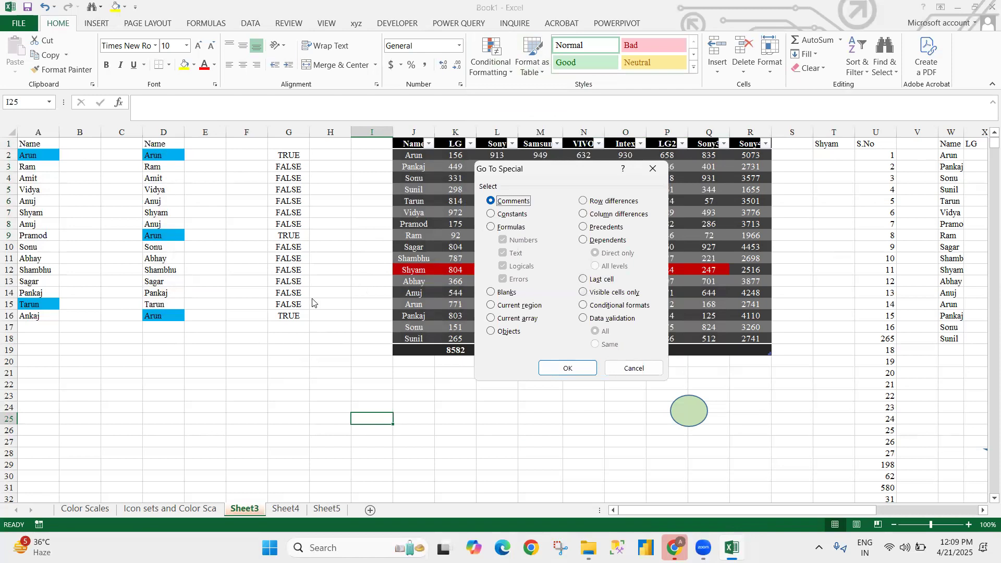
click(652, 169)
Step: View the Color Scales sheet, and go to cell AJ1 of the Icon sets and Color Sca sheet
click(159, 509)
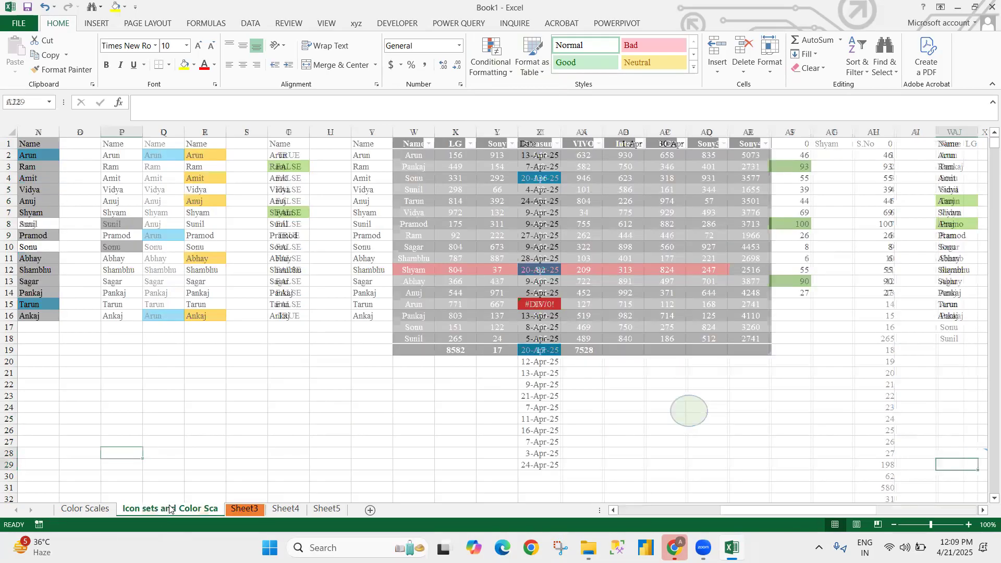
click(82, 510)
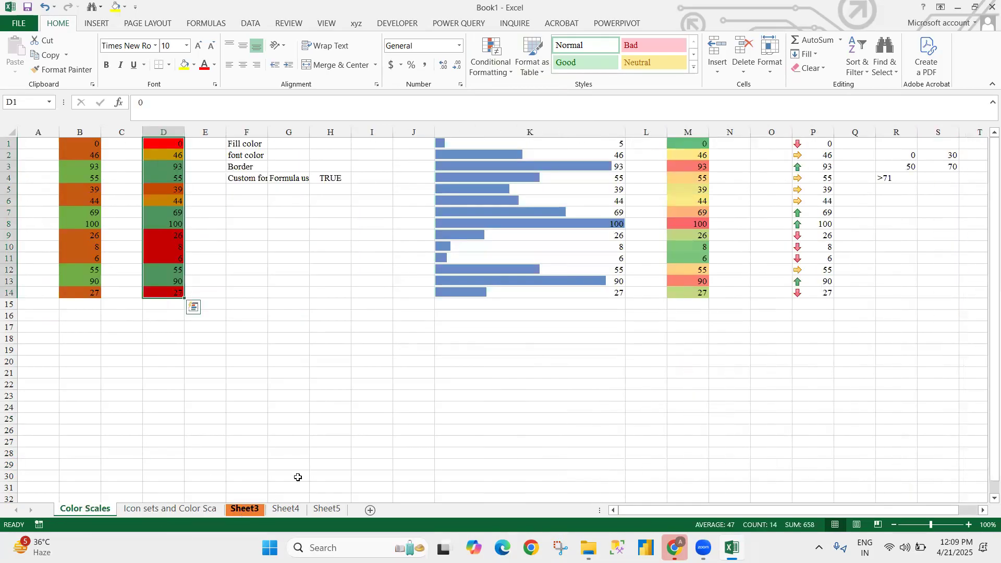
click(214, 510)
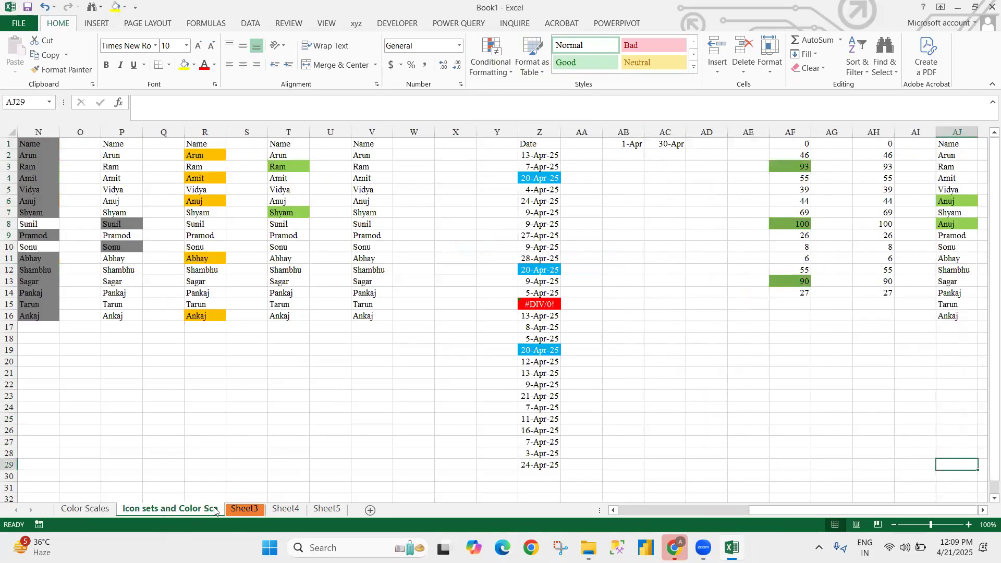
click(444, 384)
key(ctrl+Up)
key(ctrl+Right)
key(ctrl+Right)
key(ctrl+Right)
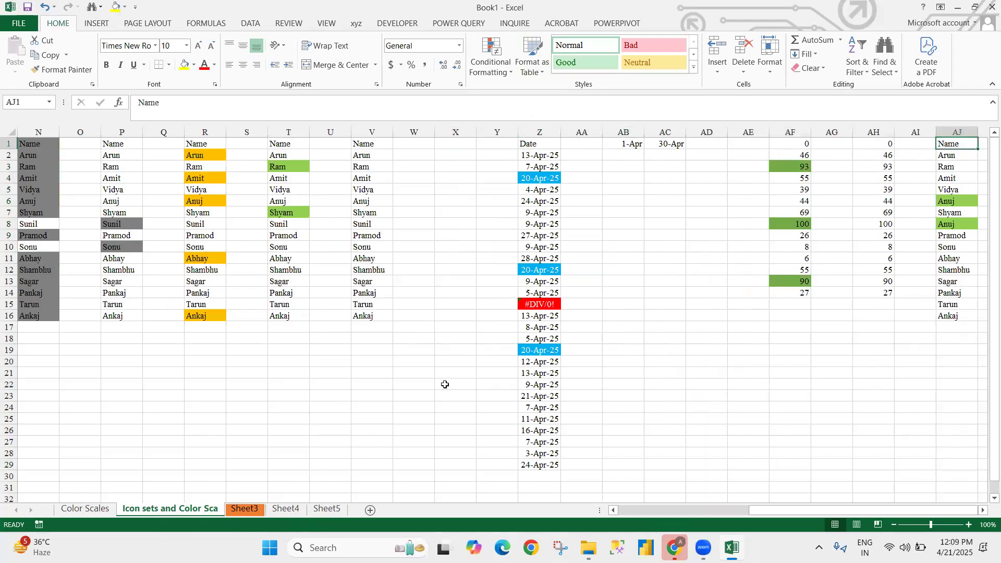
Step: Add a filter to the Name header in AJ1 of the Icon sets and Color Sca sheet
key(Right)
key(Right)
key(Right)
key(Right)
key(Left)
key(Left)
key(Left)
key(Left)
key(shift+Down)
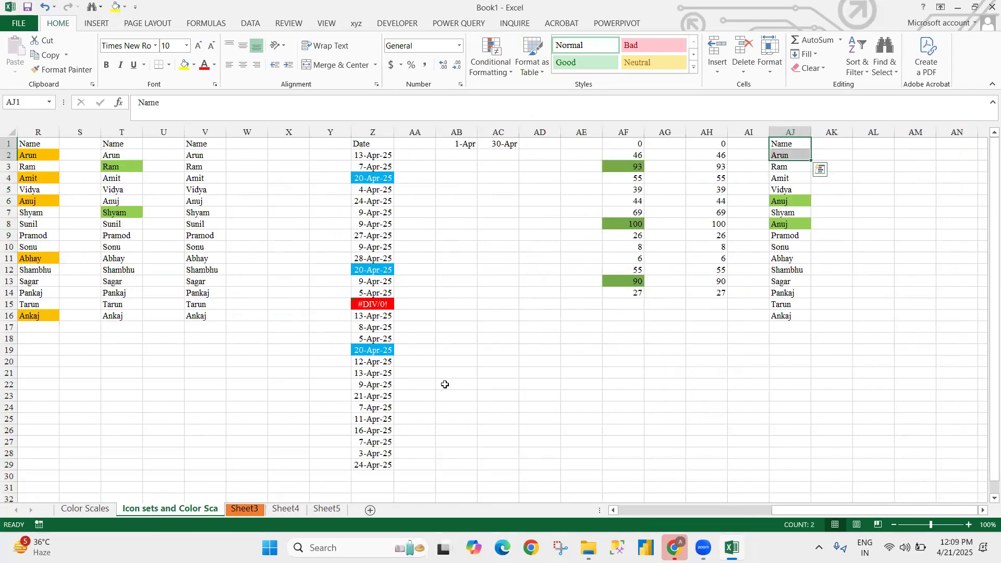
key(shift+Up)
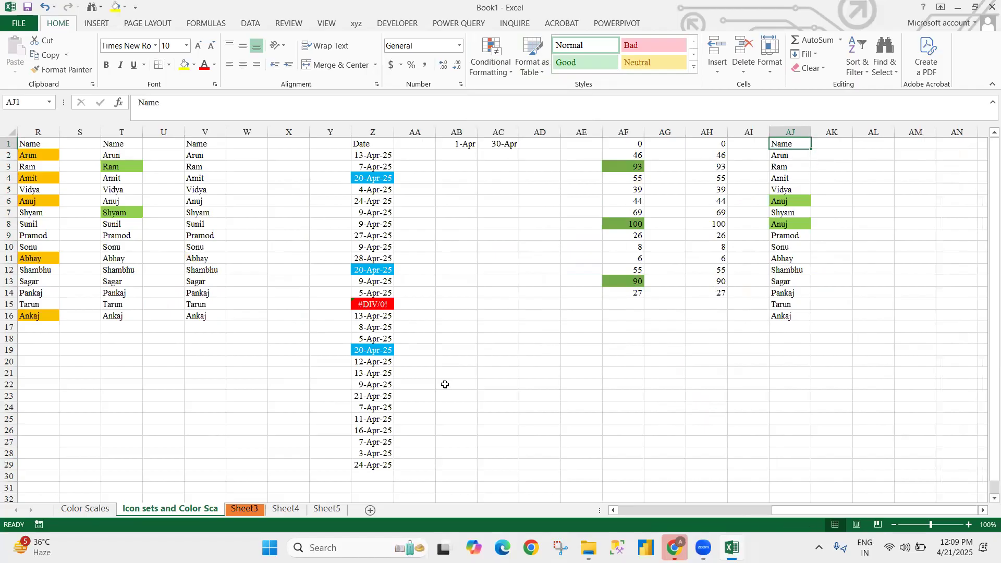
key(shift+Down)
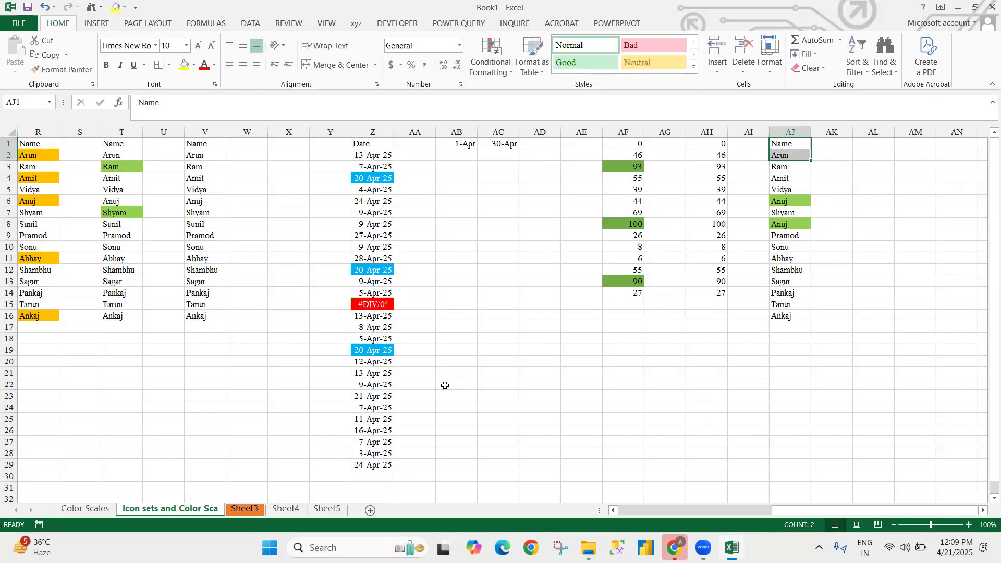
click(856, 59)
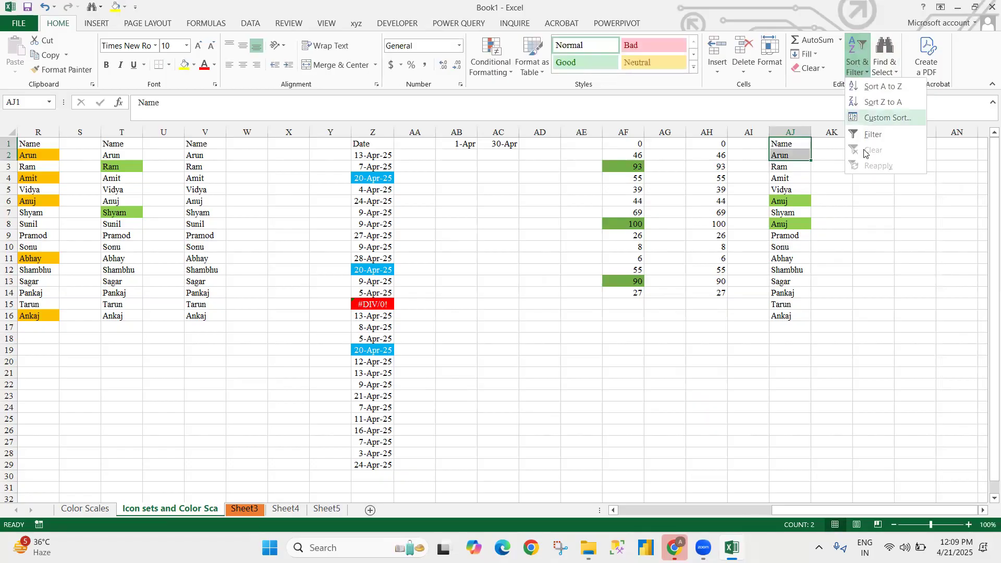
click(871, 135)
click(858, 224)
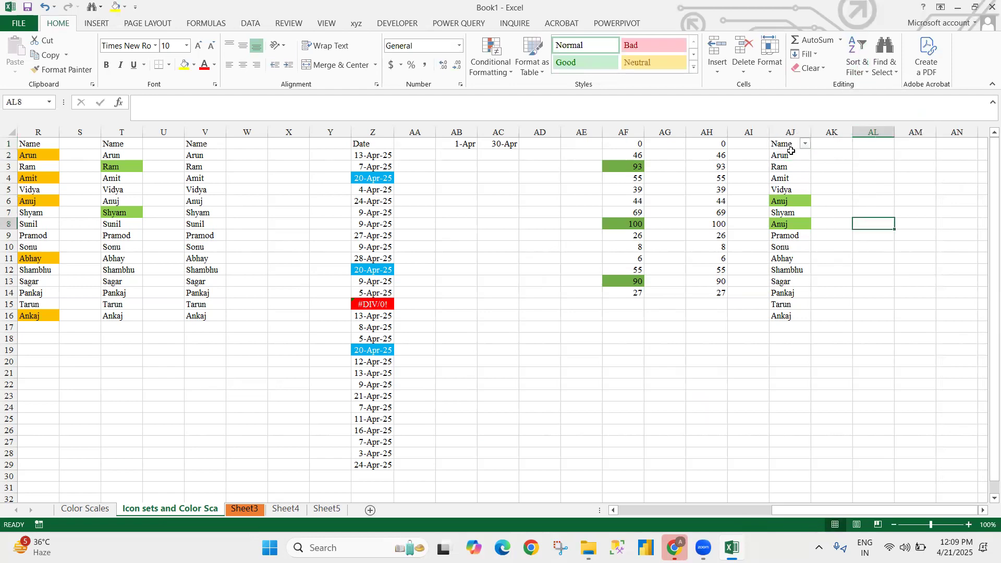
Step: Filter the Name list in column AJ to only the name in cell AJ2
click(805, 144)
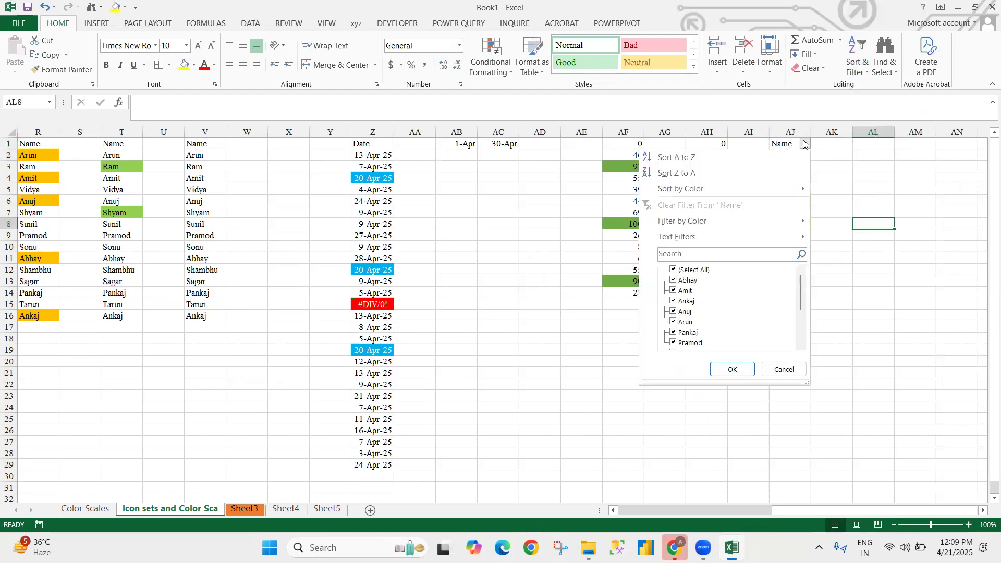
click(672, 270)
click(672, 321)
click(731, 370)
Step: Copy the filtered Name list with its header from column AJ and paste it at cell A1 of Sheet5
key(Up)
key(Left)
key(Left)
key(Left)
key(Up)
key(Right)
key(ctrl+shift+Down)
key(ctrl+c)
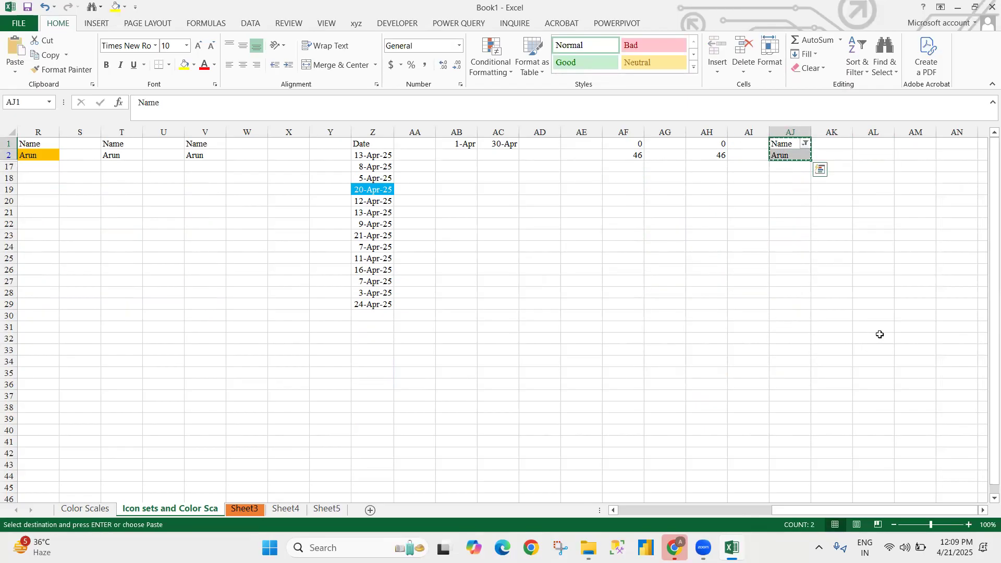
click(318, 513)
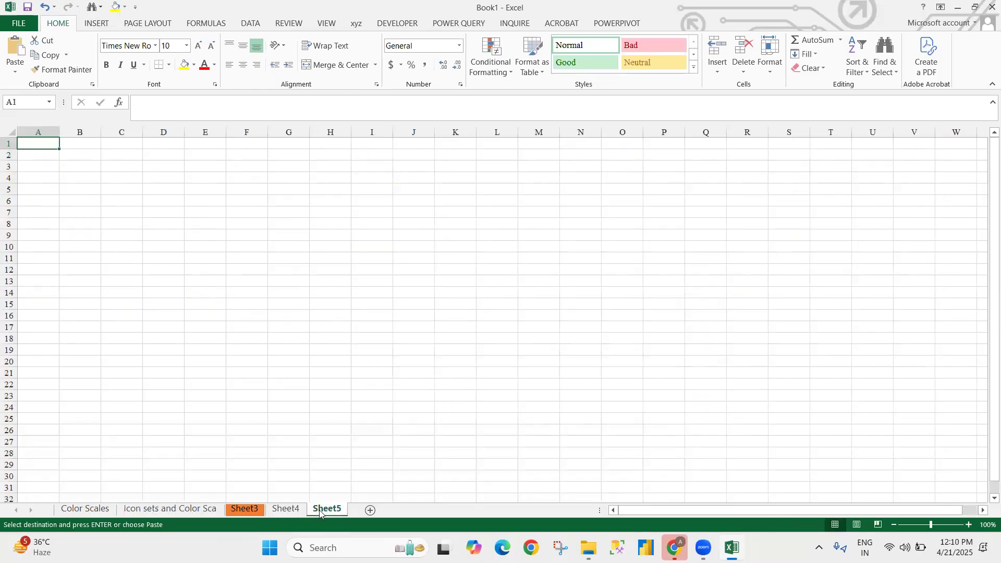
key(ctrl+v)
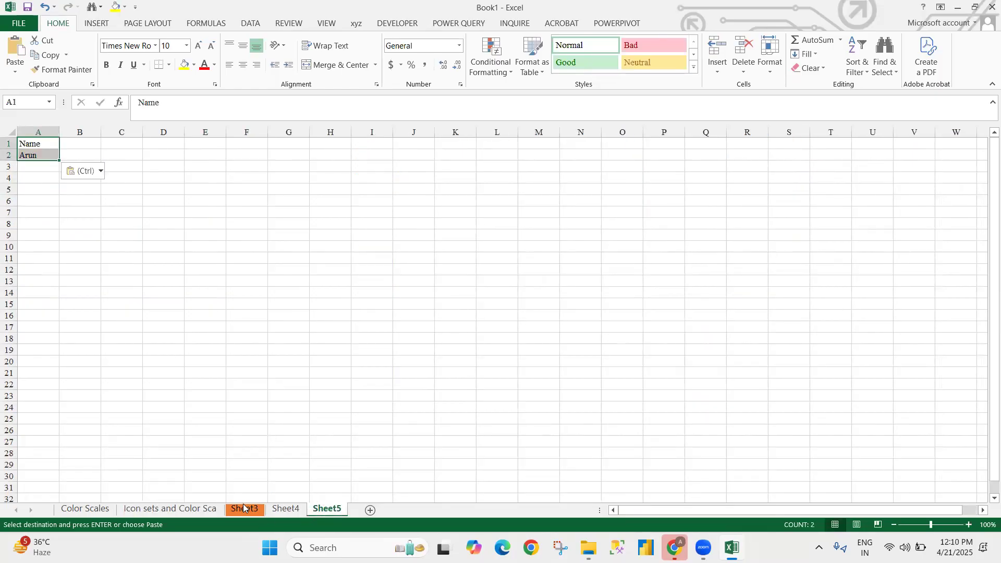
Step: Look through the other worksheets of the workbook, ending on Sheet3
click(286, 512)
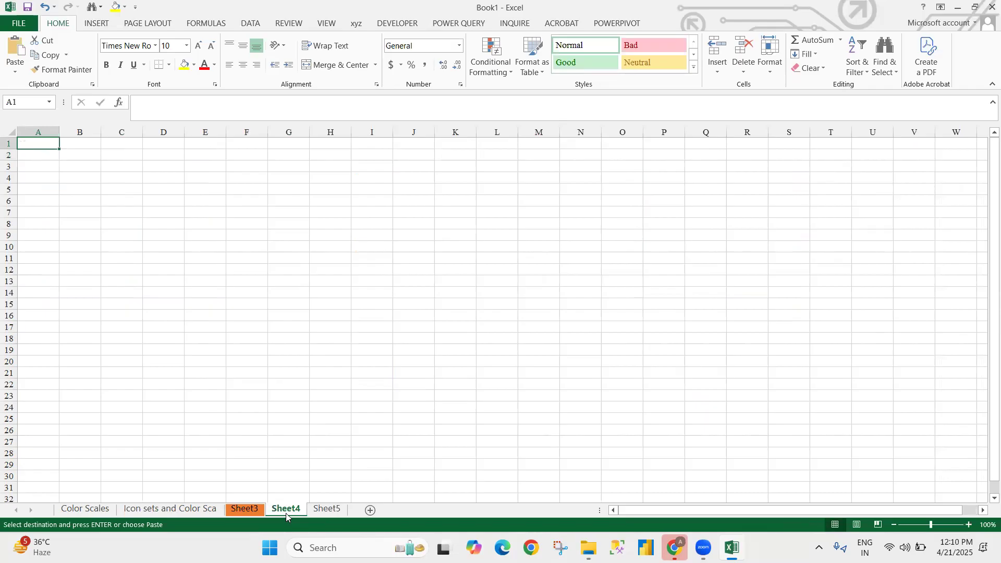
click(243, 510)
click(286, 509)
click(327, 509)
key(ctrl+v)
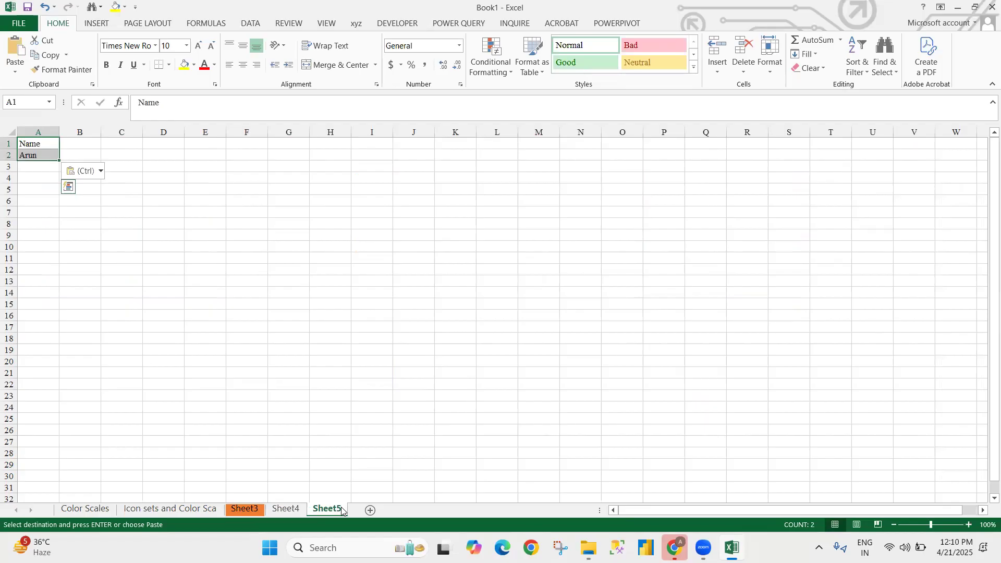
click(286, 510)
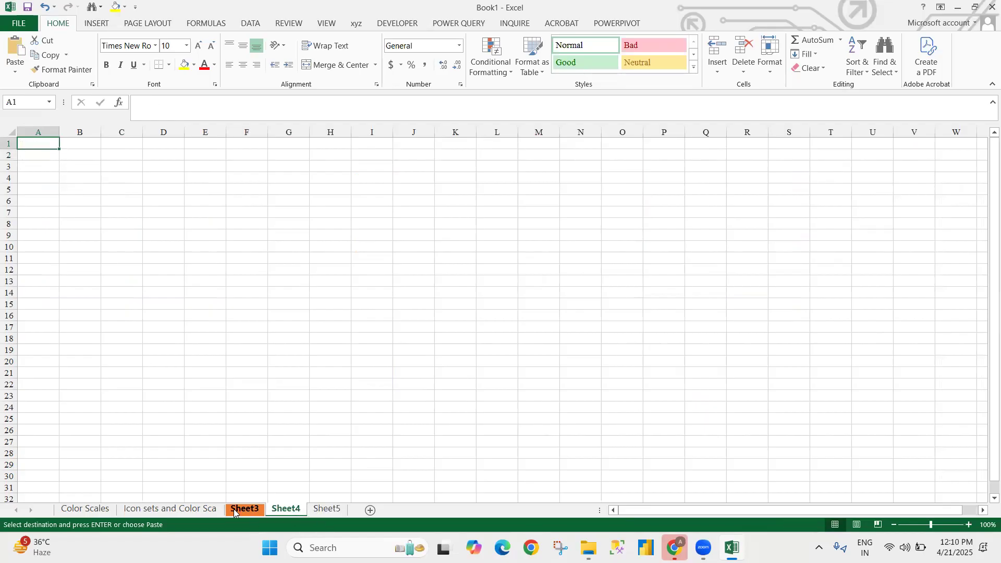
click(85, 508)
key(ctrl+v)
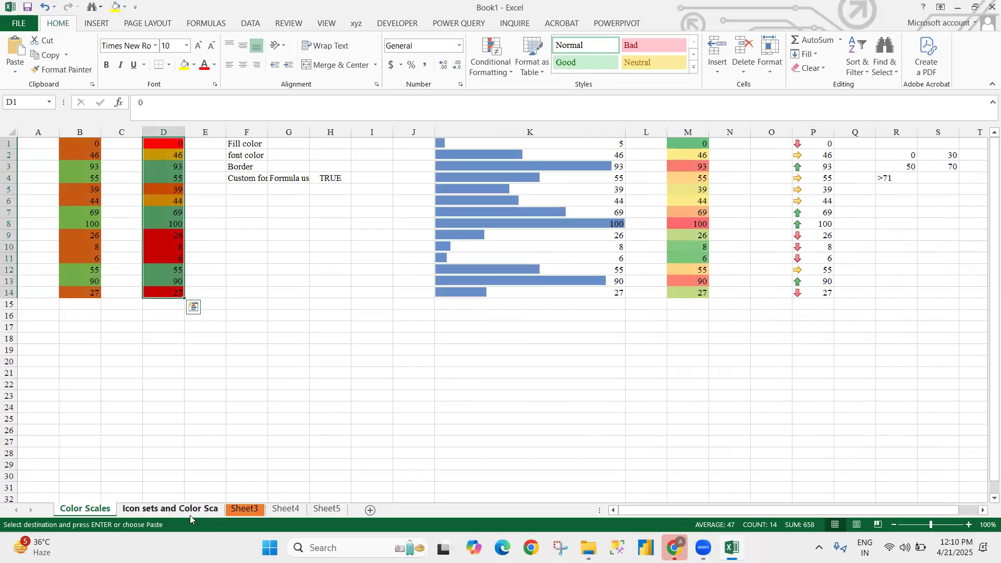
click(189, 515)
click(251, 516)
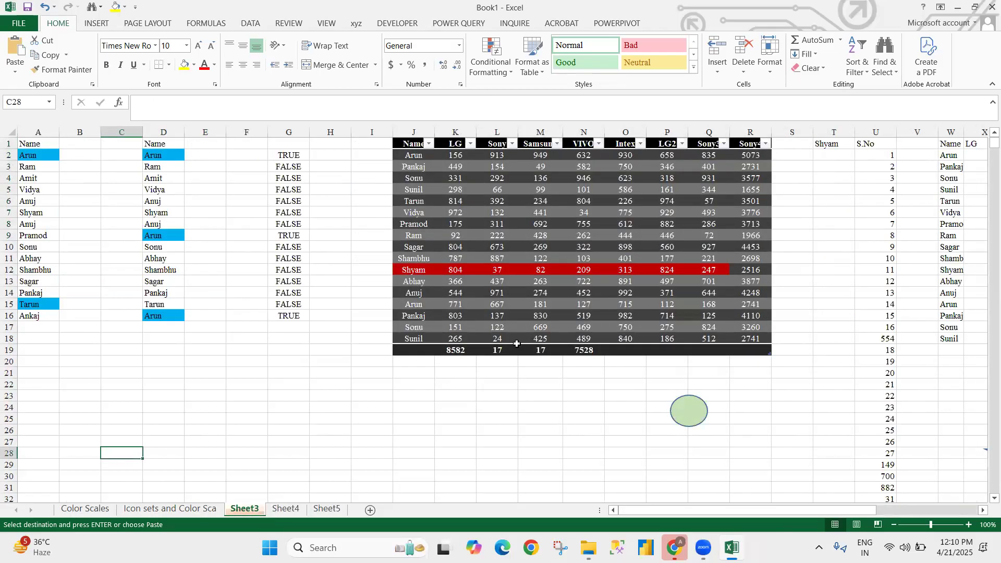
Step: Copy the table on Sheet3 from its Name header through row 18, range J1:R18, without the total row
click(517, 344)
key(ctrl+Up)
key(ctrl+Left)
key(ctrl+shift+Right)
key(ctrl+shift+Down)
key(ctrl+c)
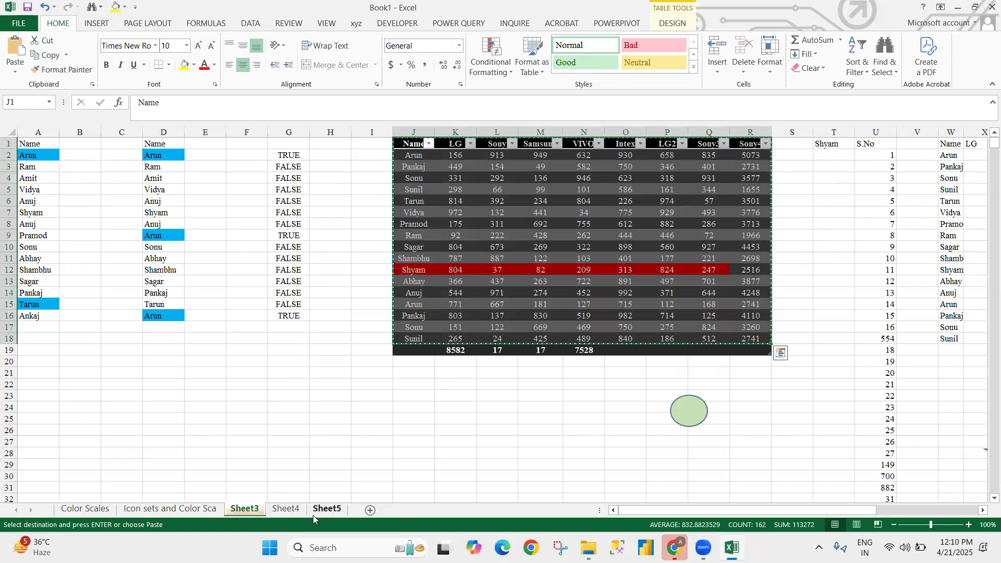
Step: Paste the copied table's column widths and values at cell A1 of Sheet5 with Paste Special
click(327, 509)
key(ctrl+alt+v)
key(w)
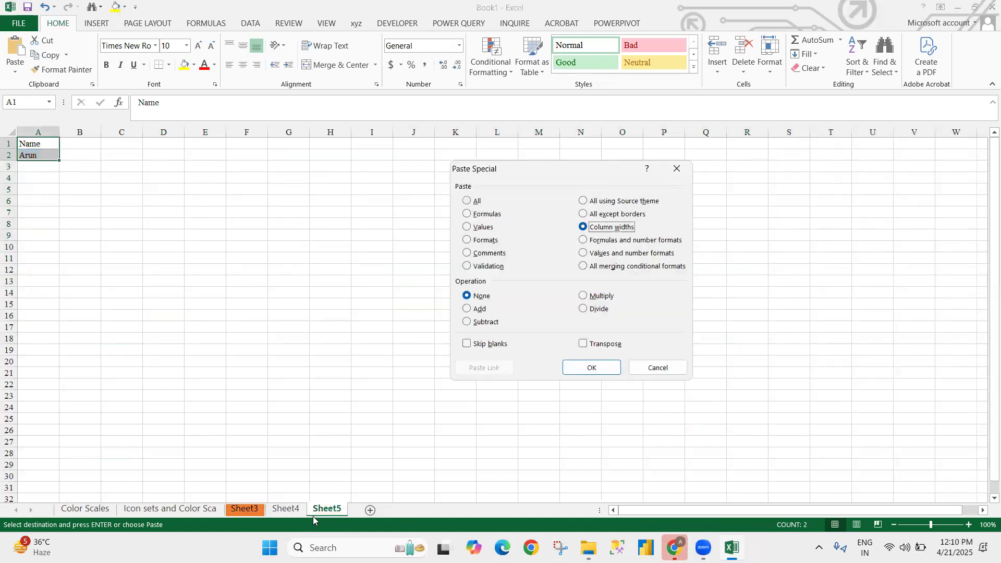
key(Return)
key(ctrl+alt+v)
key(v)
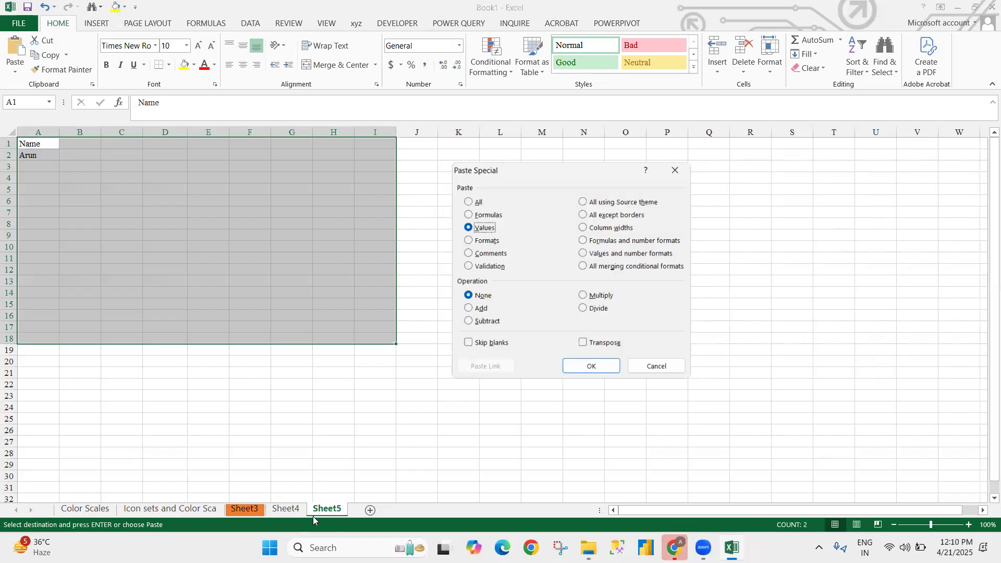
key(Return)
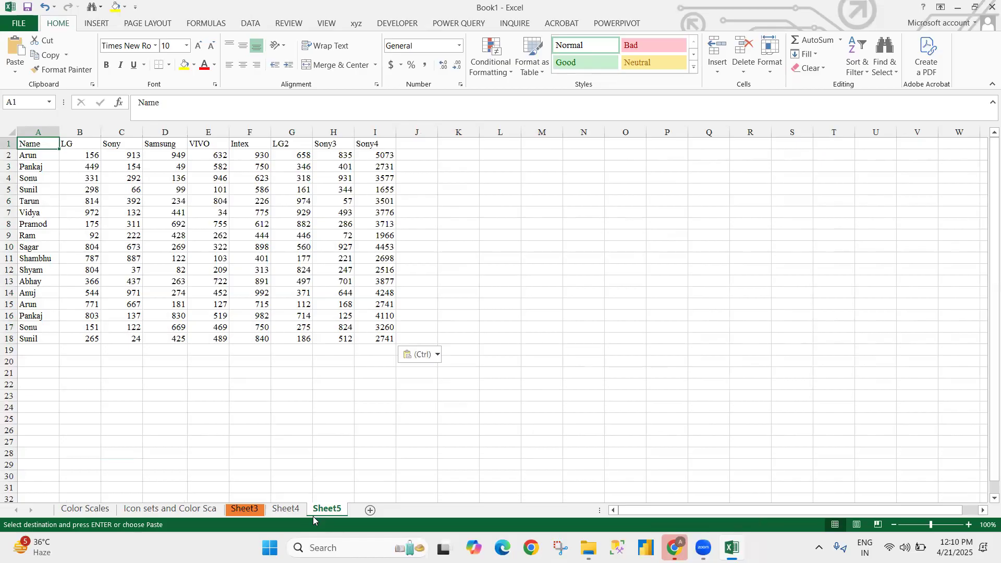
Step: Add filters to the Sheet5 data headers and filter the Name column to only the name in cell A2
key(alt)
key(a)
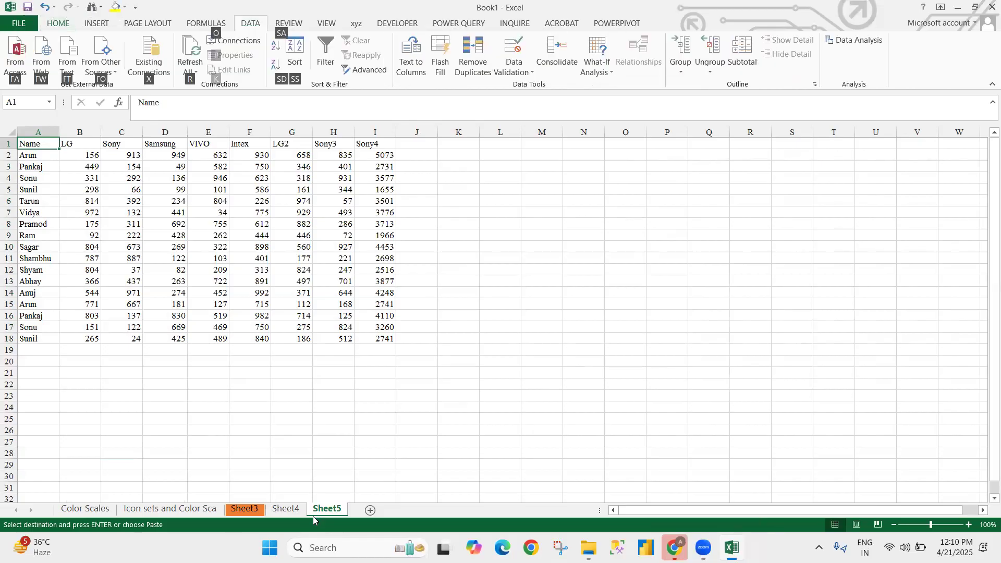
key(t)
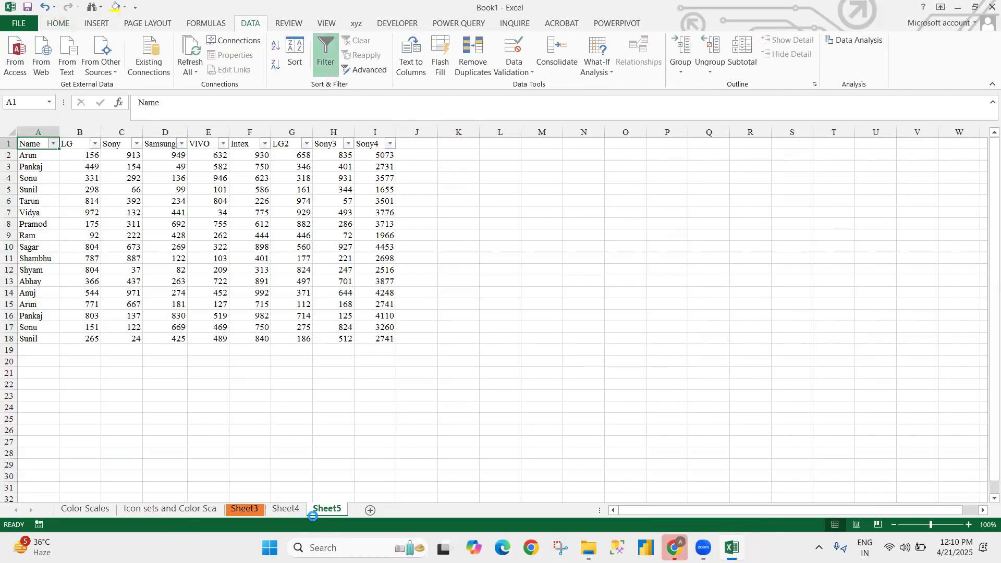
key(alt+Down)
key(Up)
key(Up)
key(space)
key(Down)
key(Down)
key(Down)
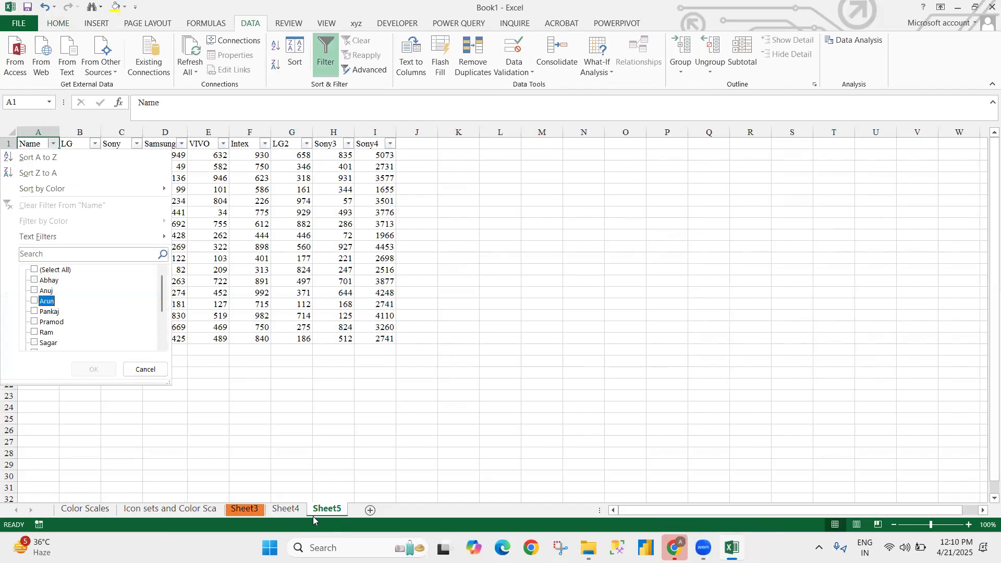
key(space)
key(Return)
Step: Delete the two visible filtered rows, 2 and 15, from the Sheet5 data
key(shift+space)
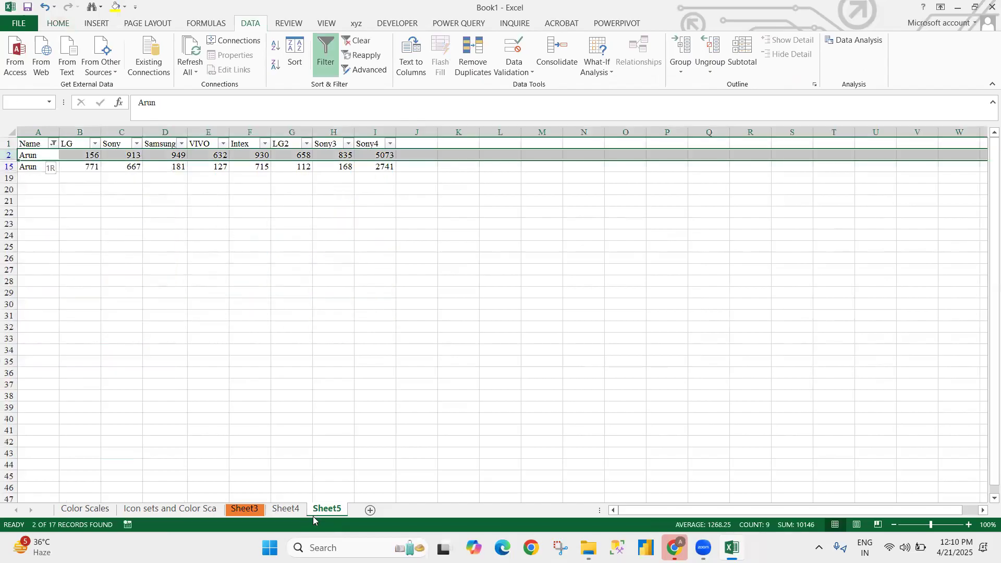
key(shift+Down)
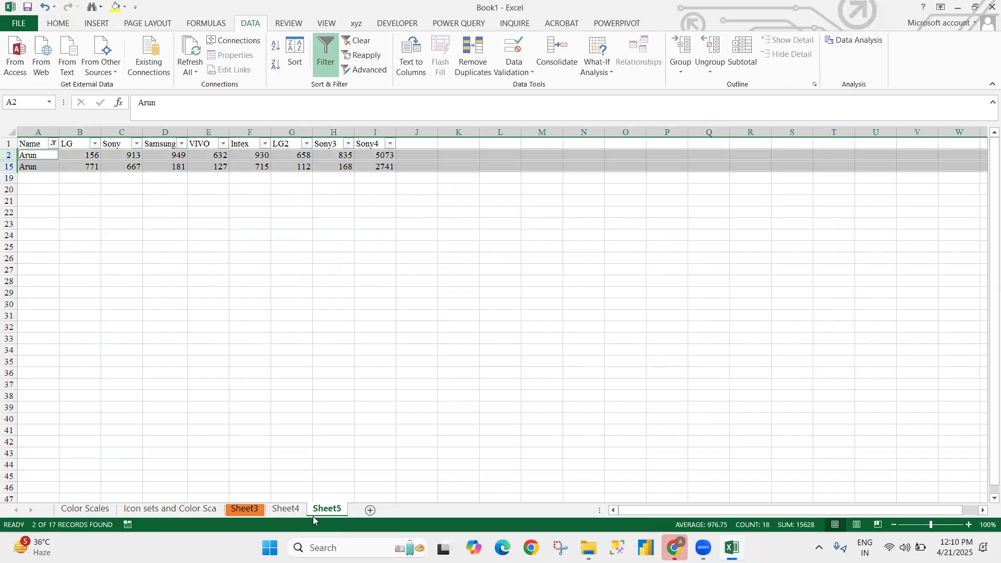
key(Up)
key(Down)
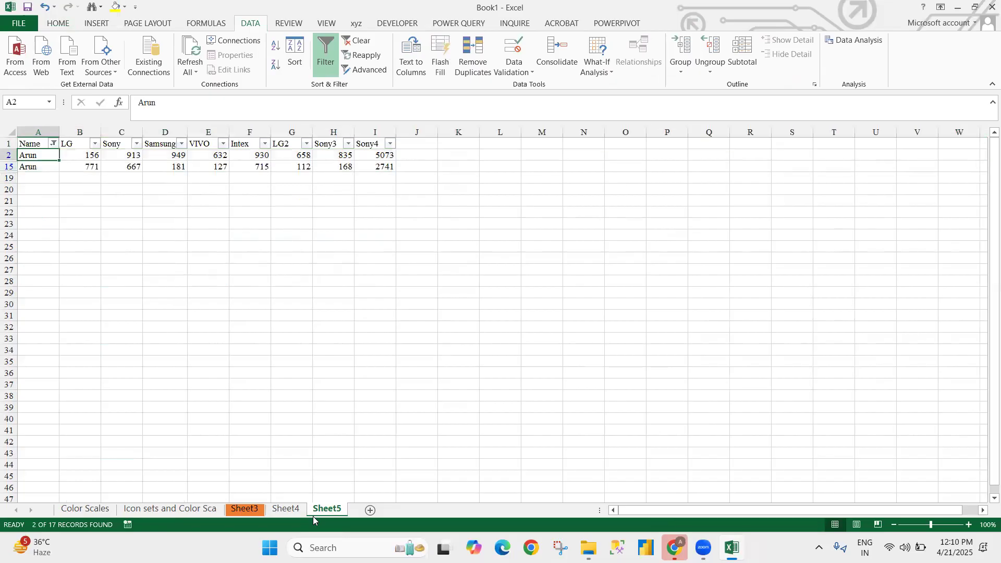
key(shift+space)
key(shift+Down)
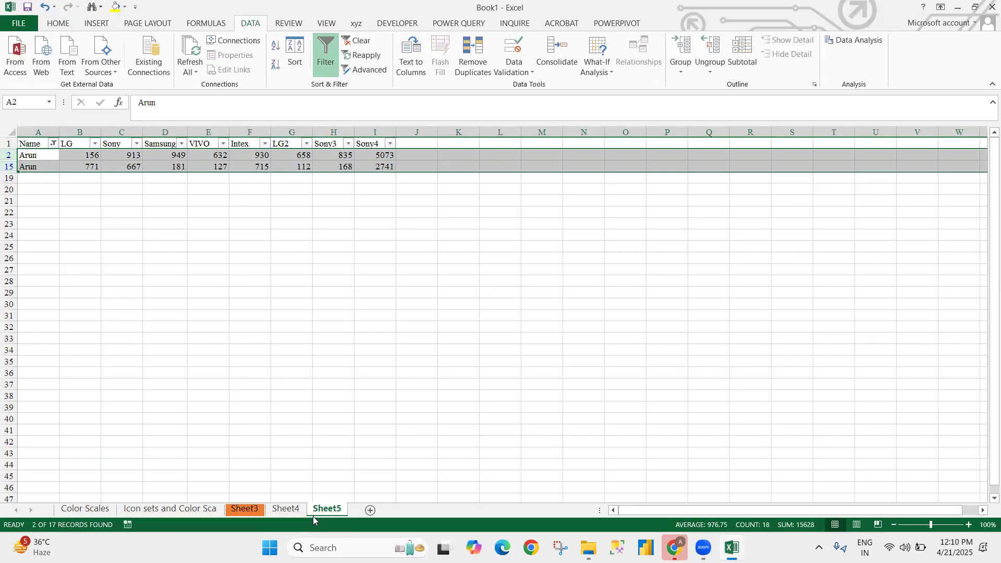
key(ctrl+minus)
key(Up)
key(Down)
key(Up)
Step: Remove the filters from the Sheet5 data and look over the remaining names, selecting A7:A11
key(alt)
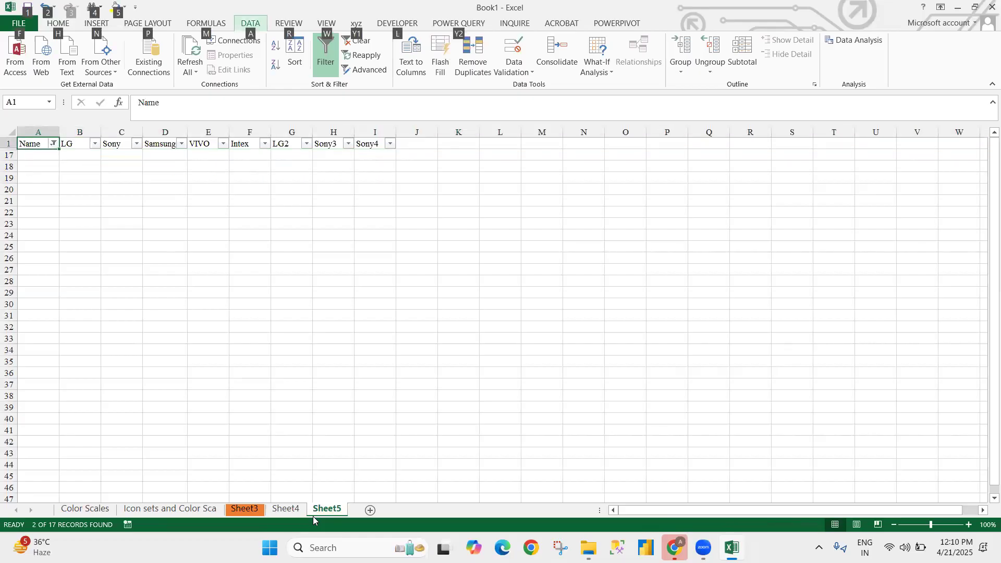
key(a)
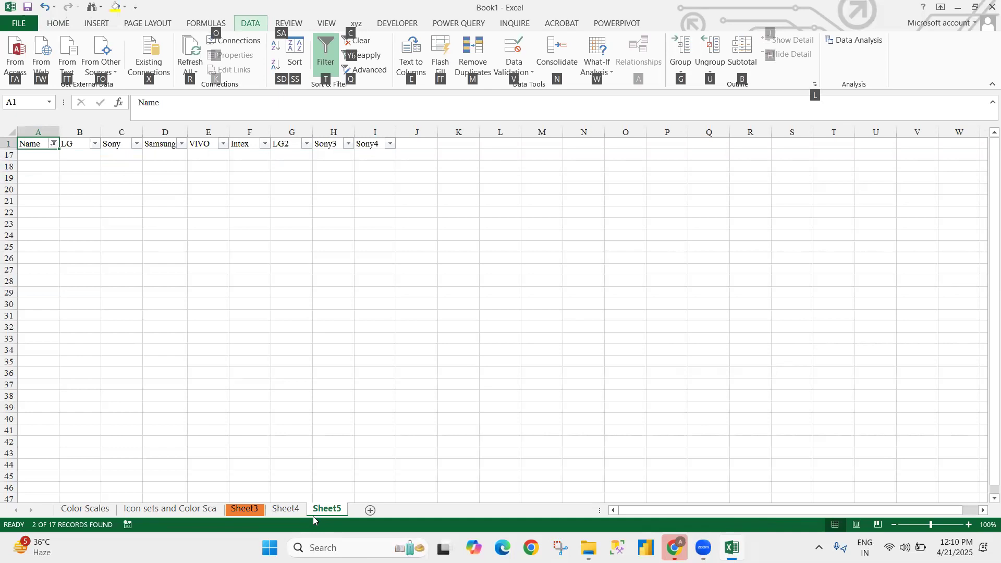
key(t)
key(Down)
key(Down)
key(Down)
key(Down)
key(Down)
key(Down)
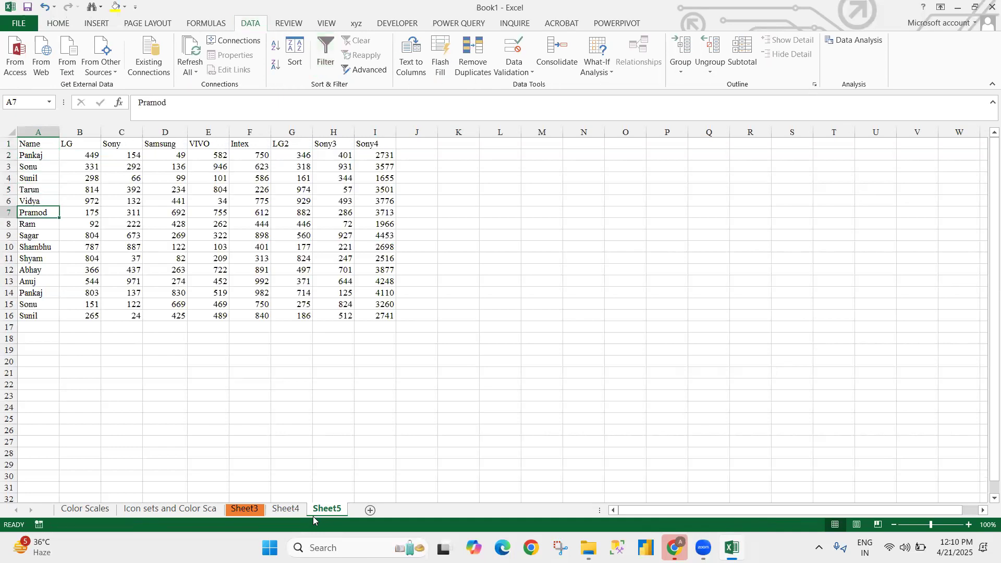
key(shift+Down)
key(shift+Down)
key(shift+Down)
key(shift+Down)
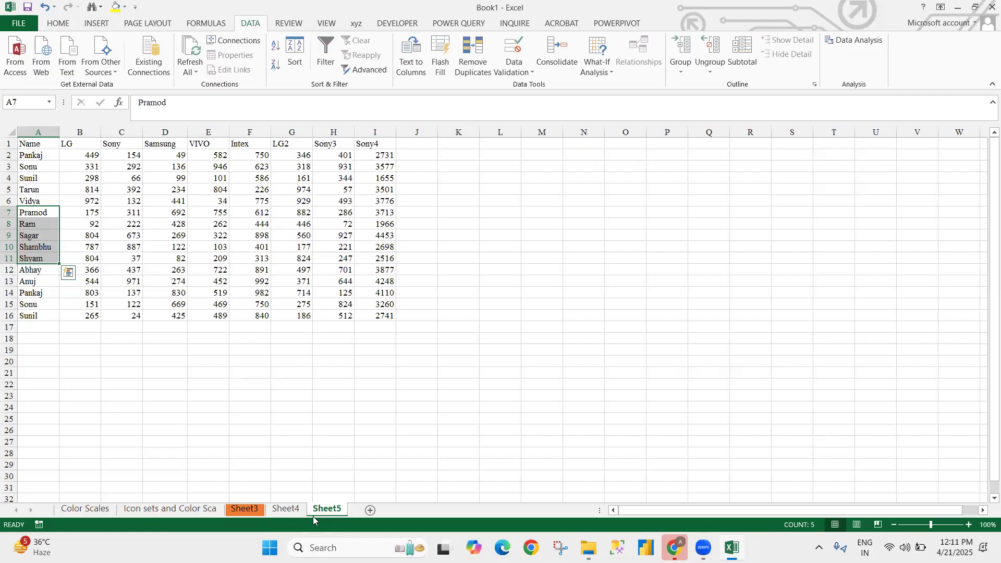
Step: Add filters to the Sheet5 headers again and filter the Name column to only the name in cell A7
key(Up)
key(Up)
key(Up)
key(Up)
key(Up)
key(Up)
key(alt)
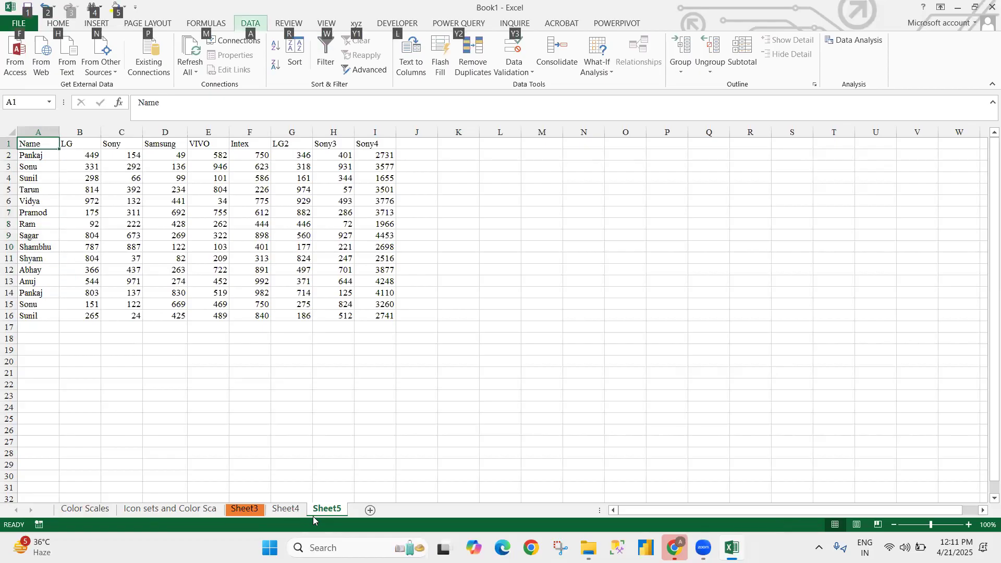
key(alt)
key(alt)
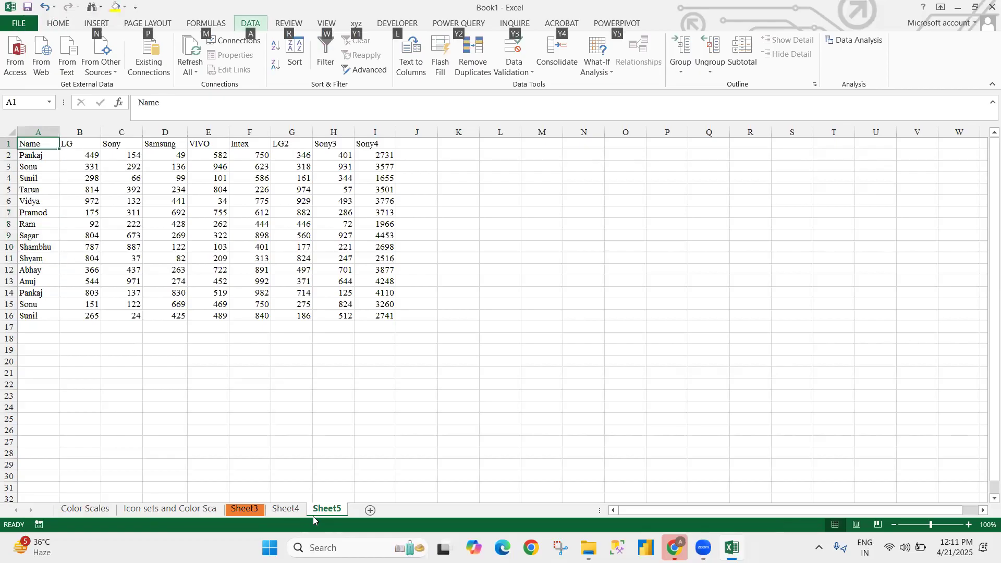
key(a)
key(t)
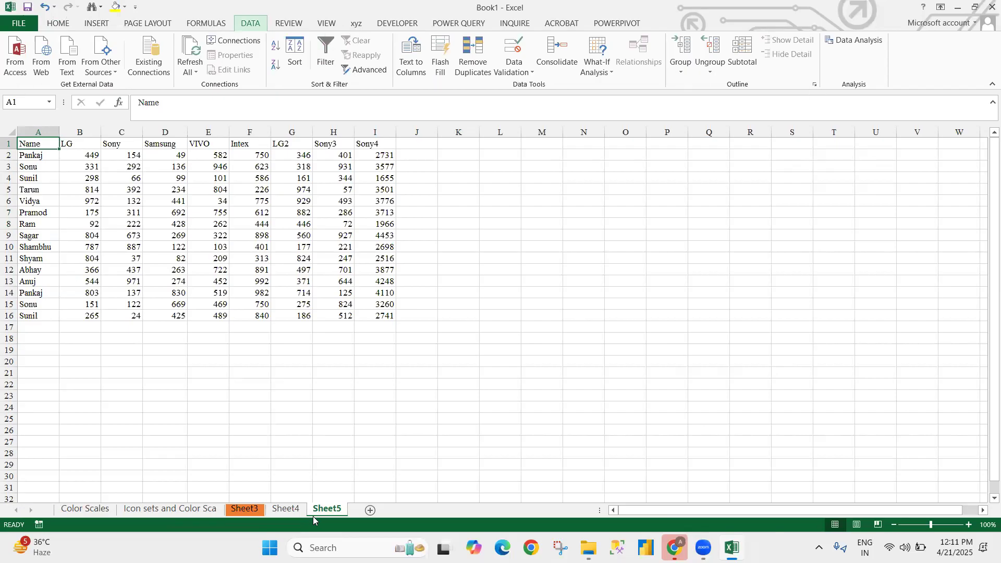
key(alt+Down)
key(space)
key(Down)
key(Down)
key(Down)
key(Down)
key(space)
key(Return)
key(ctrl+shift+Right)
key(ctrl+shift+Down)
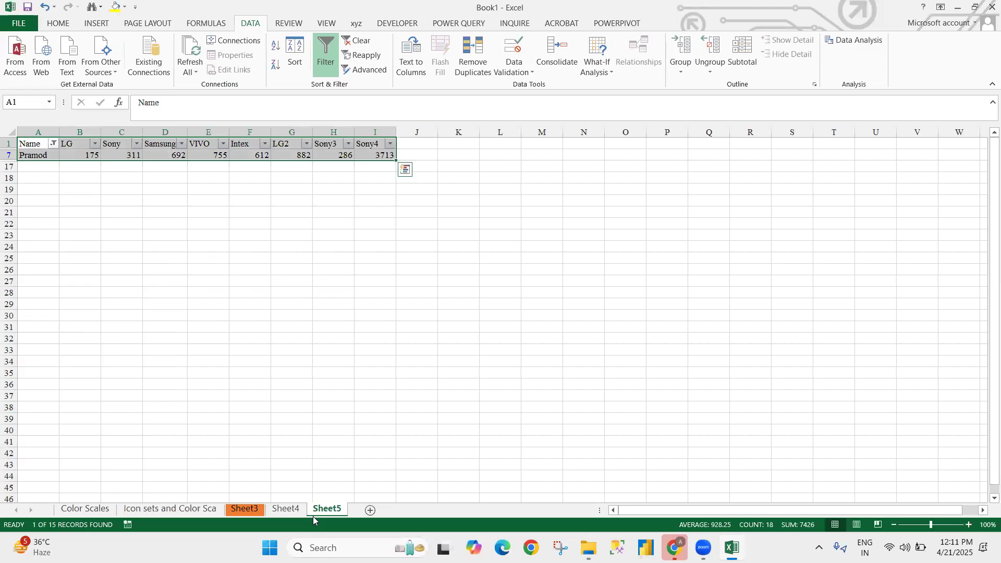
key(ctrl+c)
key(Right)
key(Down)
key(Down)
key(Up)
key(Up)
key(Escape)
key(Left)
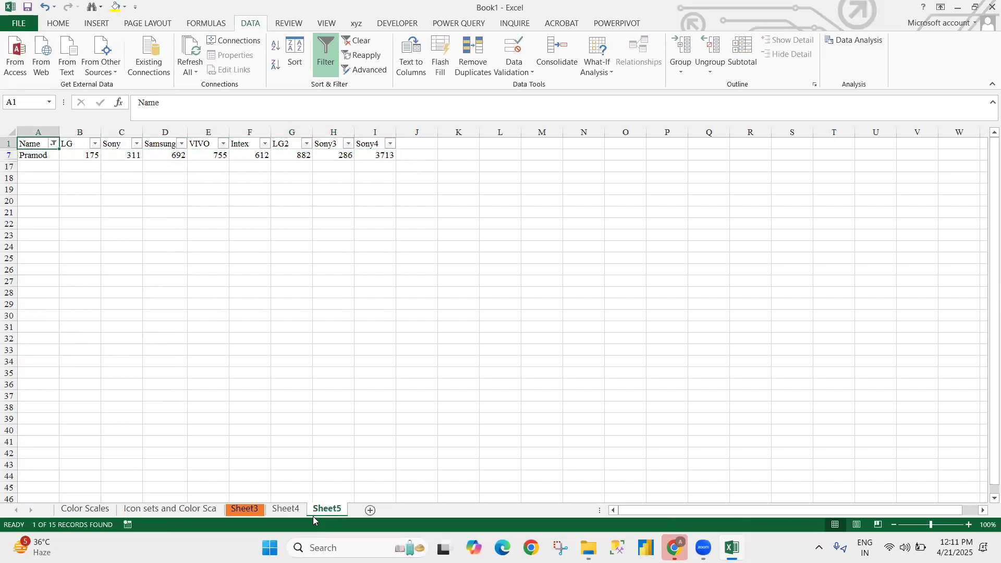
Step: Copy the filtered table with its headers, go to cell N1 as a destination, and cancel the copy without pasting
key(ctrl+shift+Right)
key(ctrl+shift+Down)
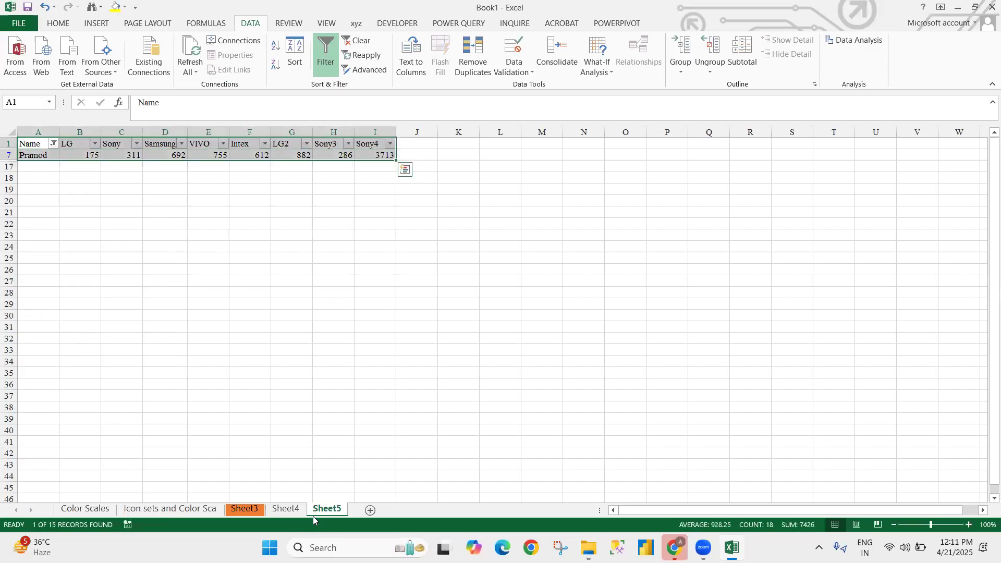
key(ctrl+c)
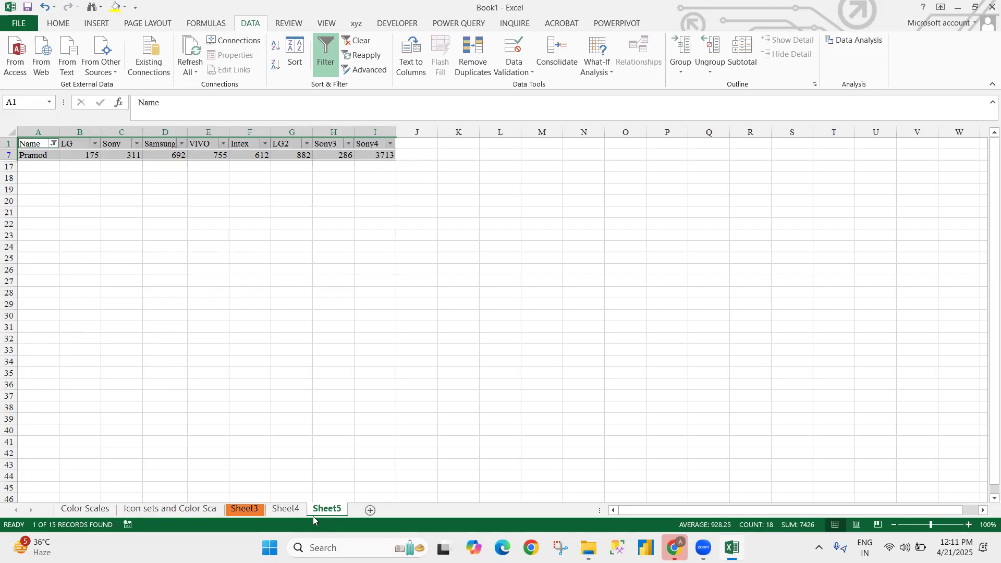
key(ctrl+c)
key(Right)
key(Right)
key(Right)
key(Right)
key(Right)
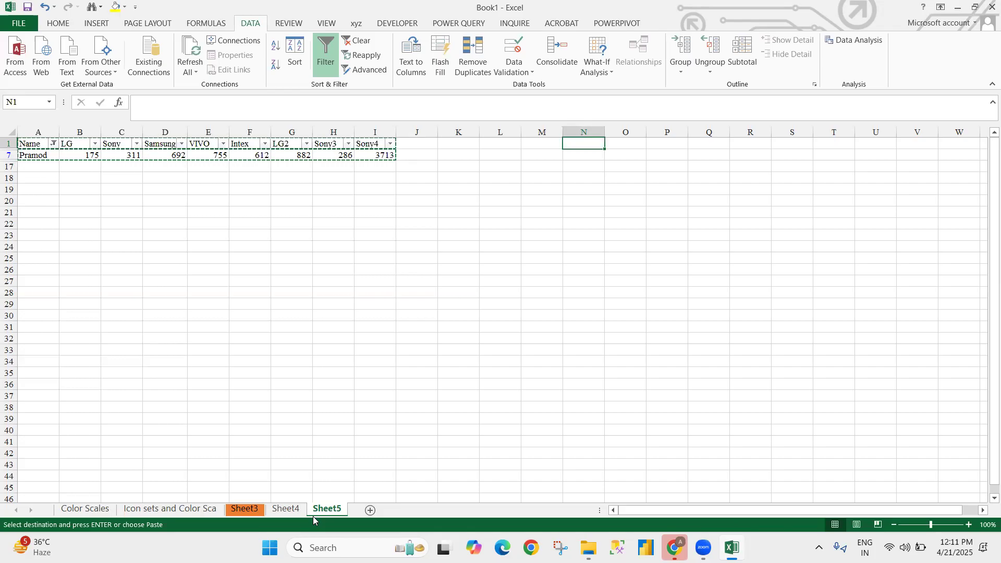
key(Escape)
key(ctrl+Home)
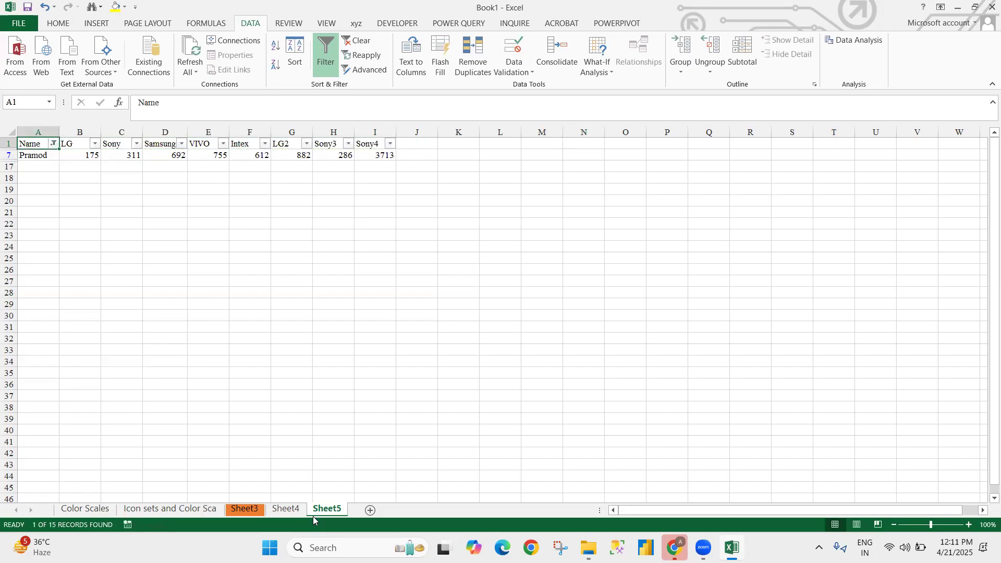
Step: Select the whole filtered table and restrict the selection to visible cells only with Go To Special
key(ctrl+a)
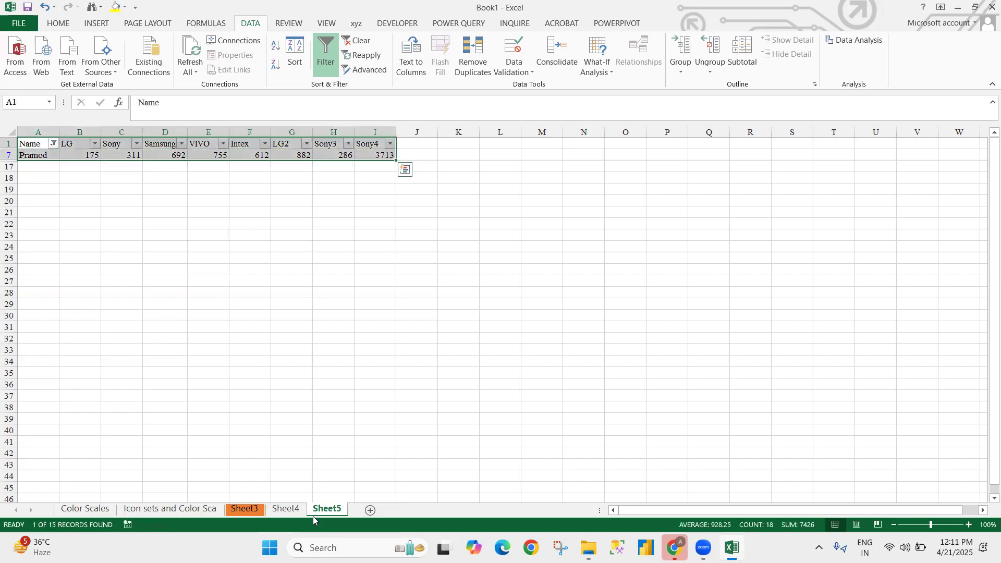
key(ctrl+g)
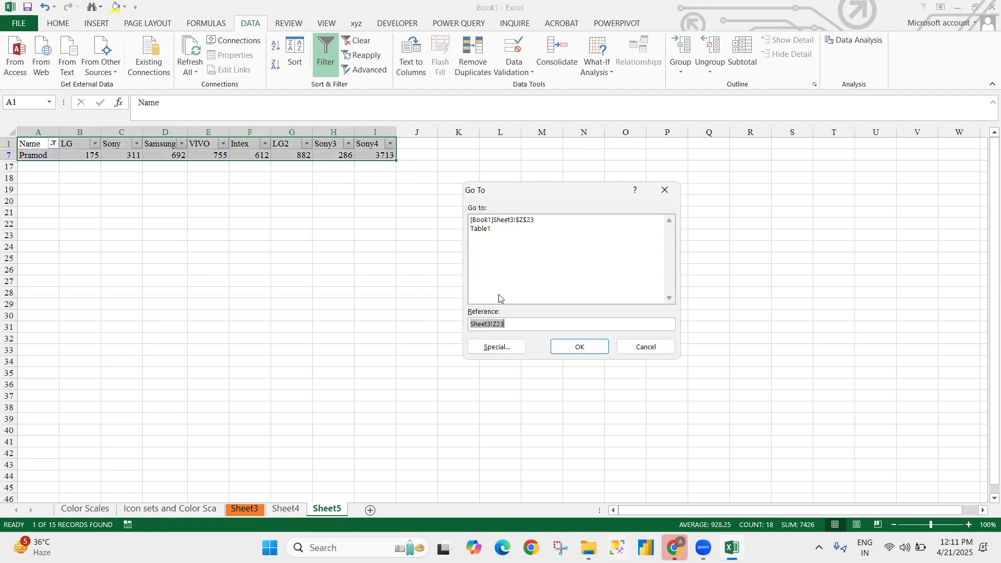
click(480, 348)
click(595, 292)
click(573, 367)
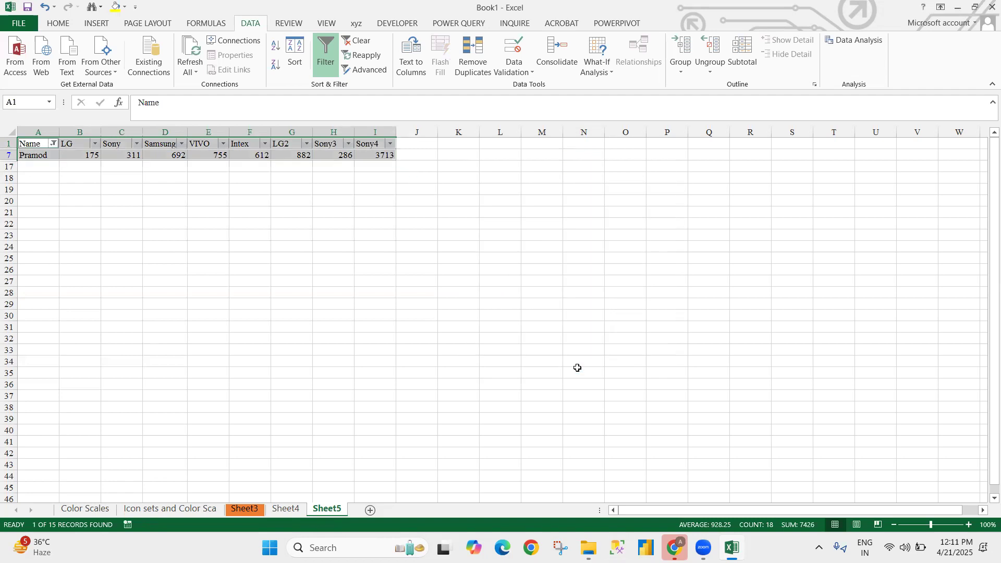
click(510, 270)
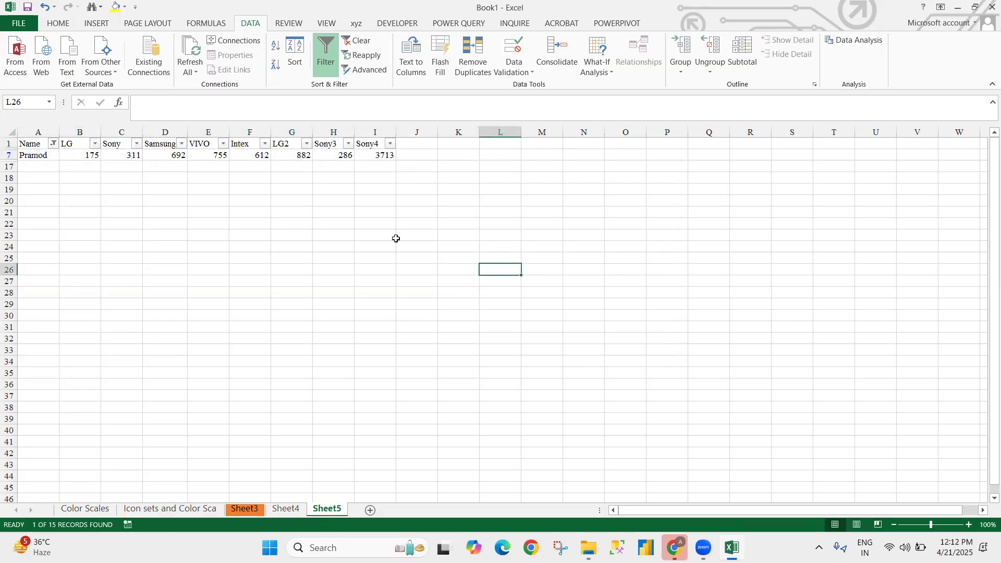
click(444, 170)
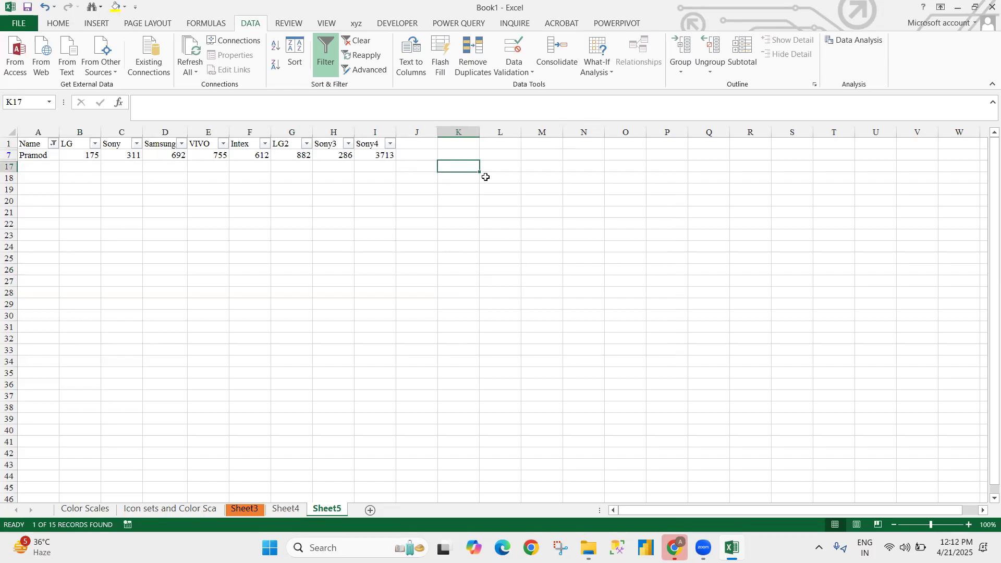
click(495, 225)
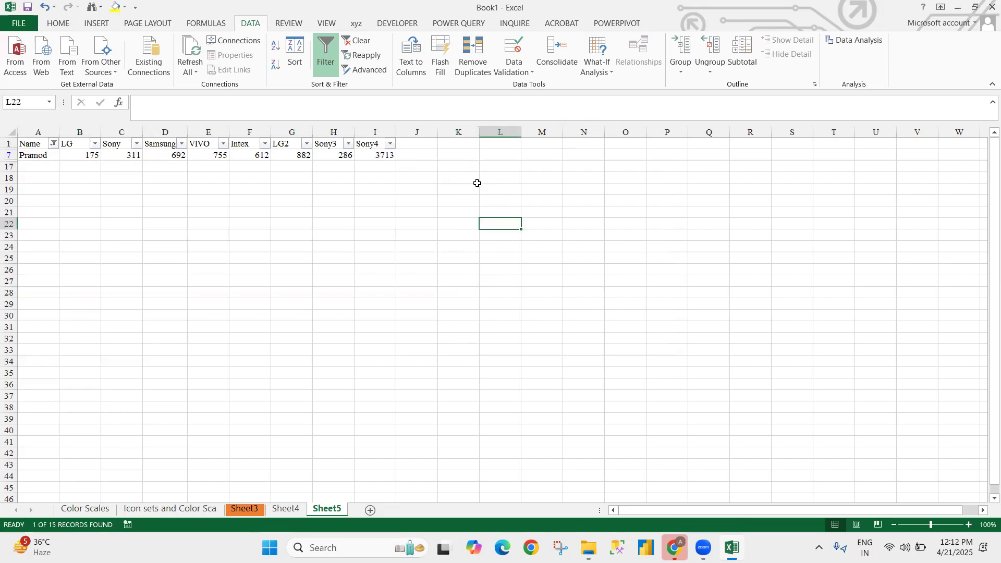
click(301, 203)
key(ctrl+g)
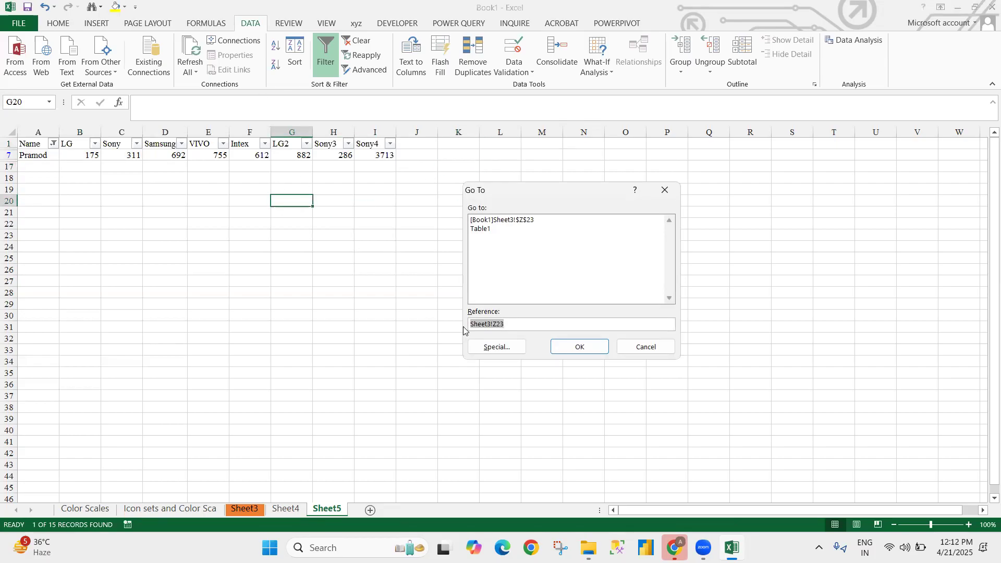
click(664, 190)
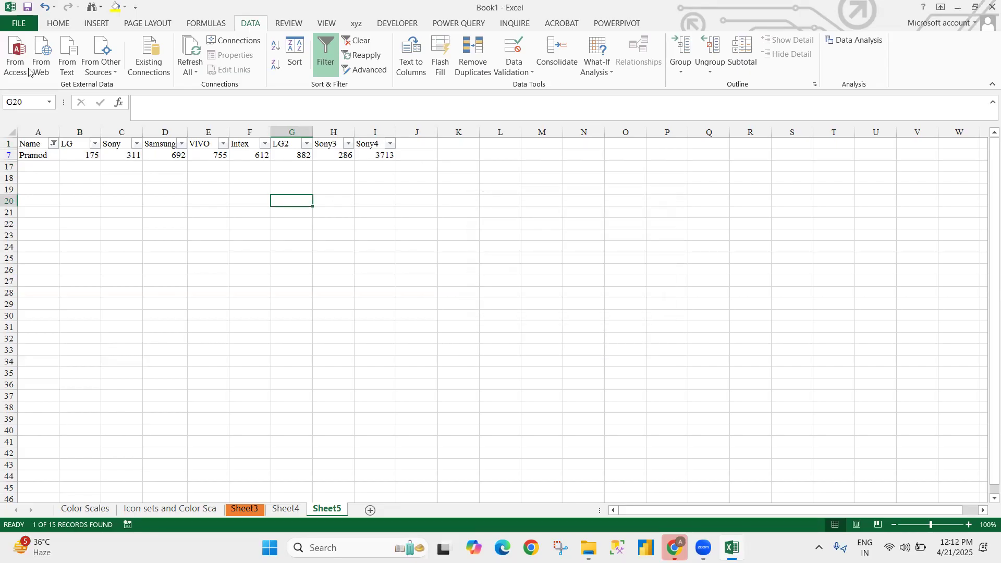
click(57, 24)
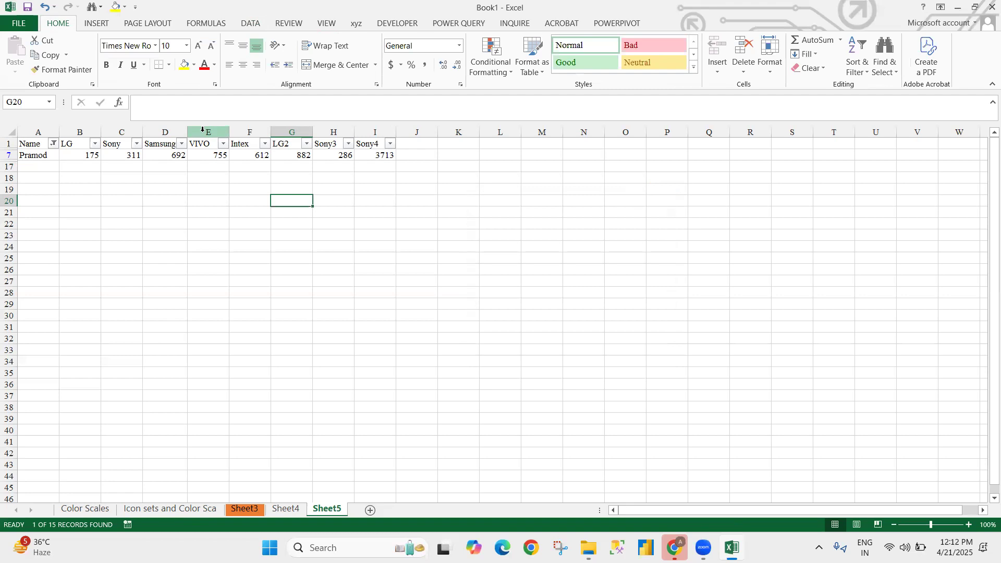
click(307, 266)
click(225, 195)
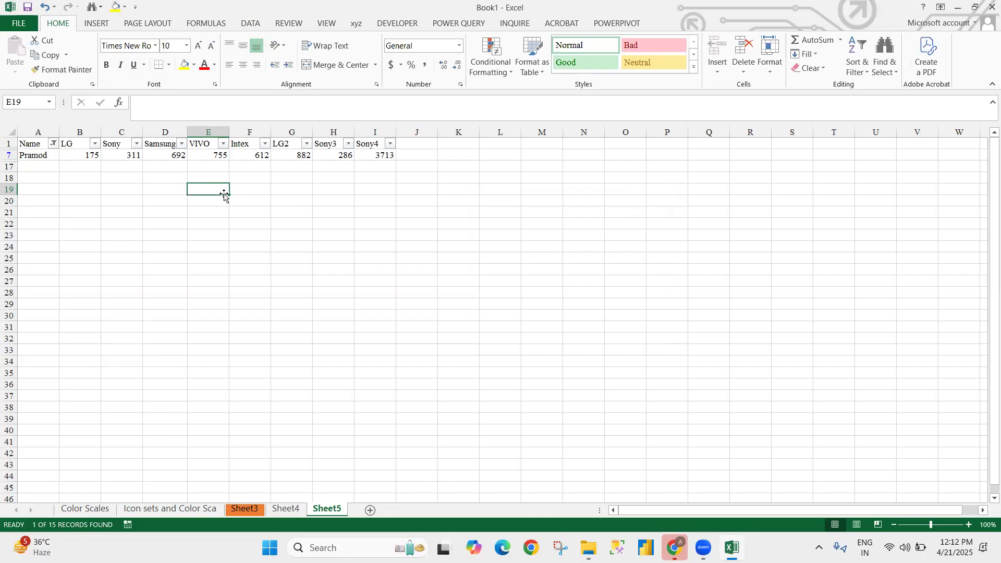
click(626, 212)
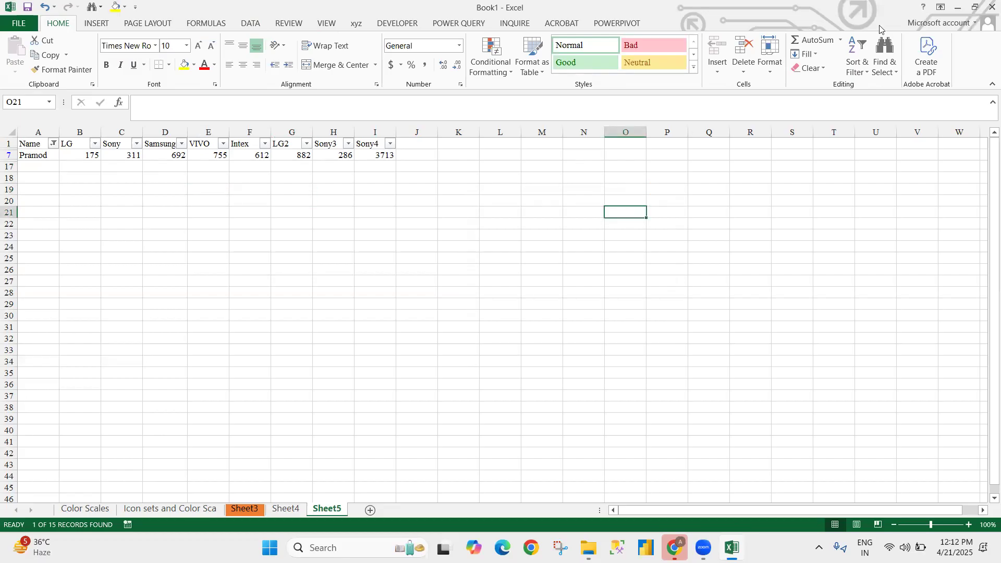
click(460, 291)
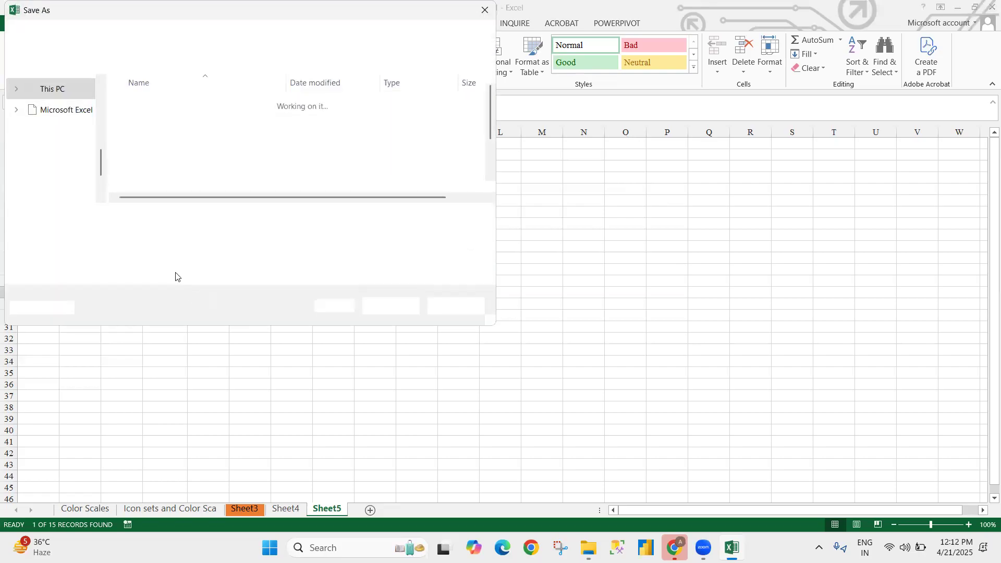
Step: Save the workbook to the Desktop as "Condtion formatting.xlsx"
click(135, 219)
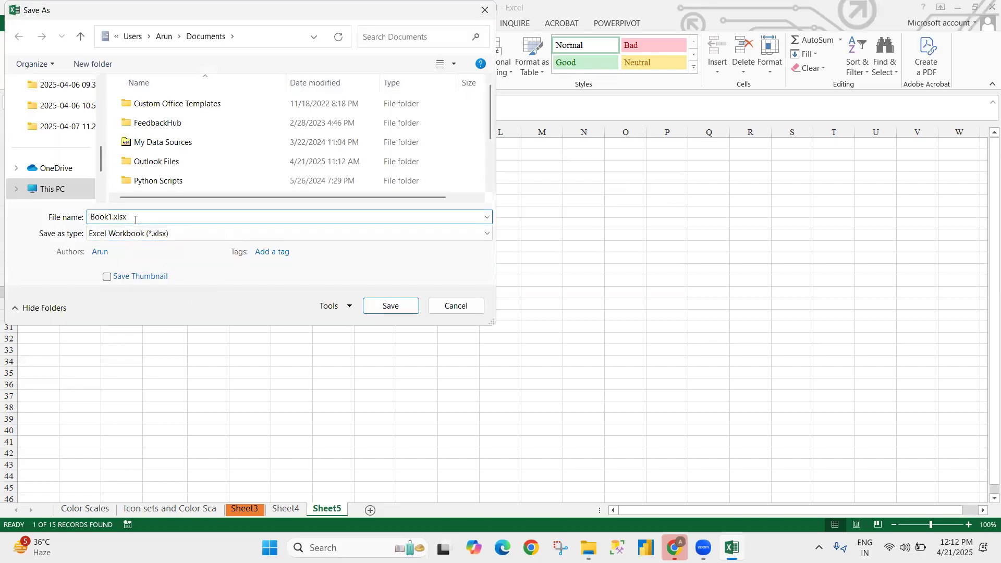
key(shift+Left)
key(shift+Left)
key(shift+Left)
key(shift+Left)
key(shift+Left)
text(ondtio)
key(BackSpace)
key(BackSpace)
key(BackSpace)
text(tin)
key(BackSpace)
text(on formatting)
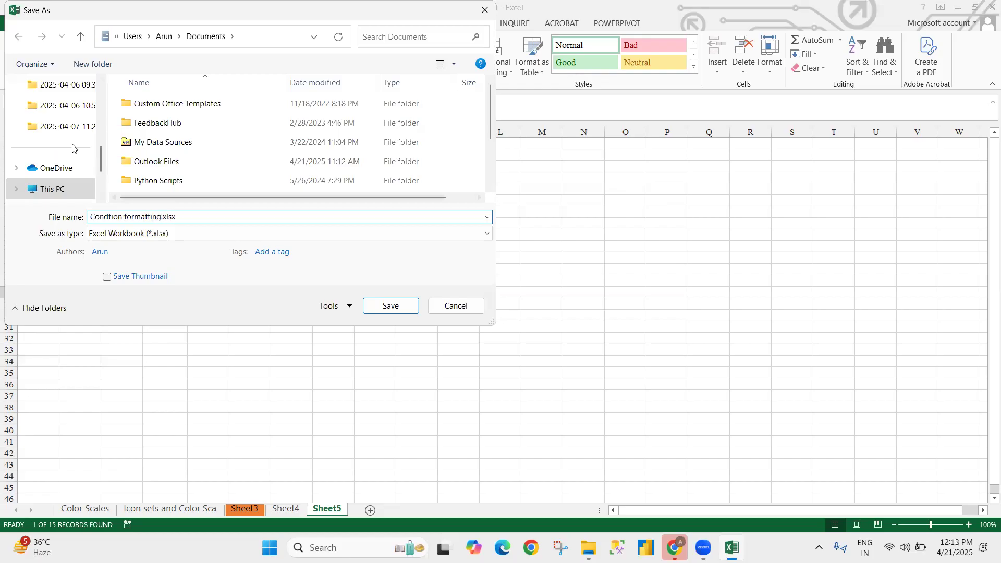
scroll(101, 154, up, 5)
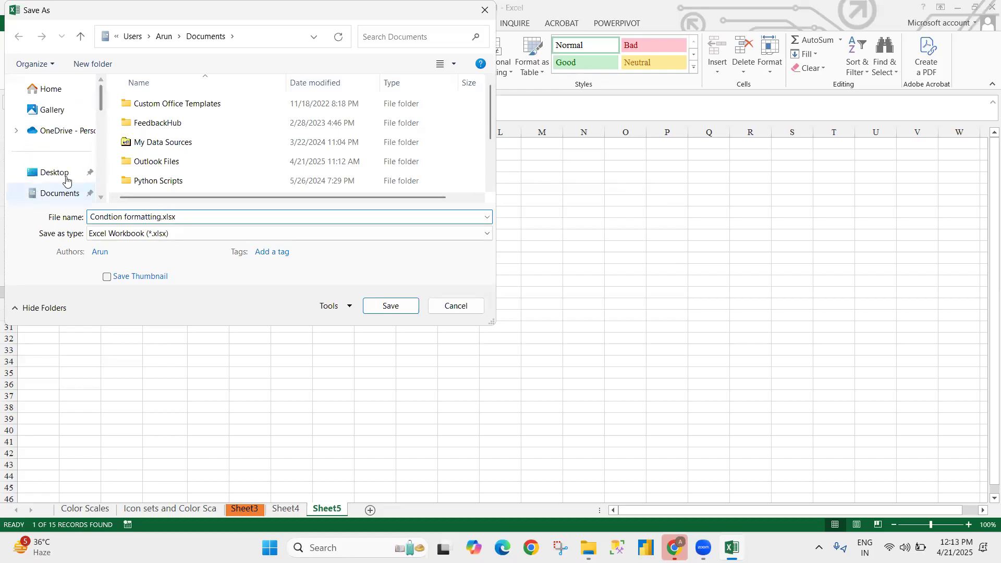
click(72, 168)
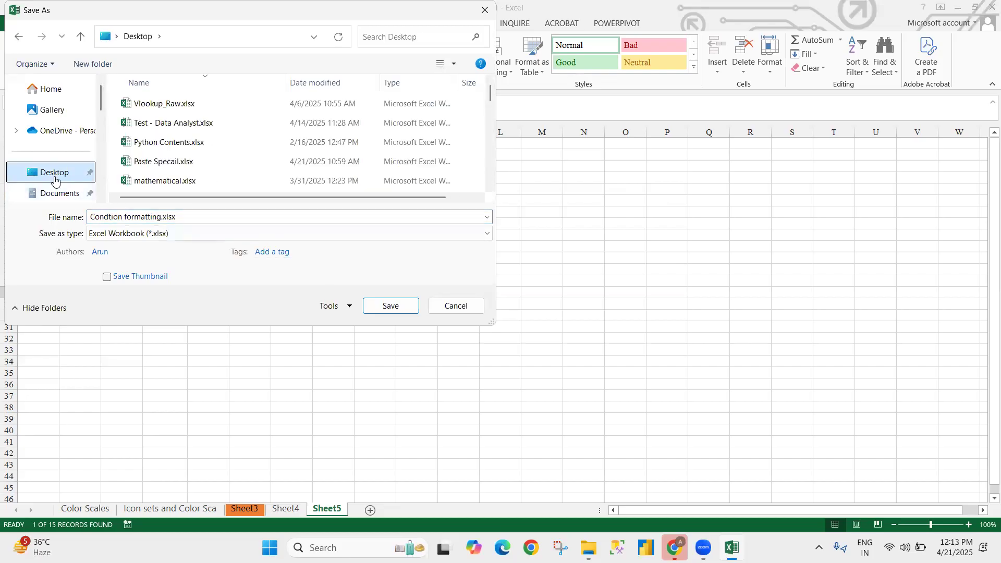
click(391, 306)
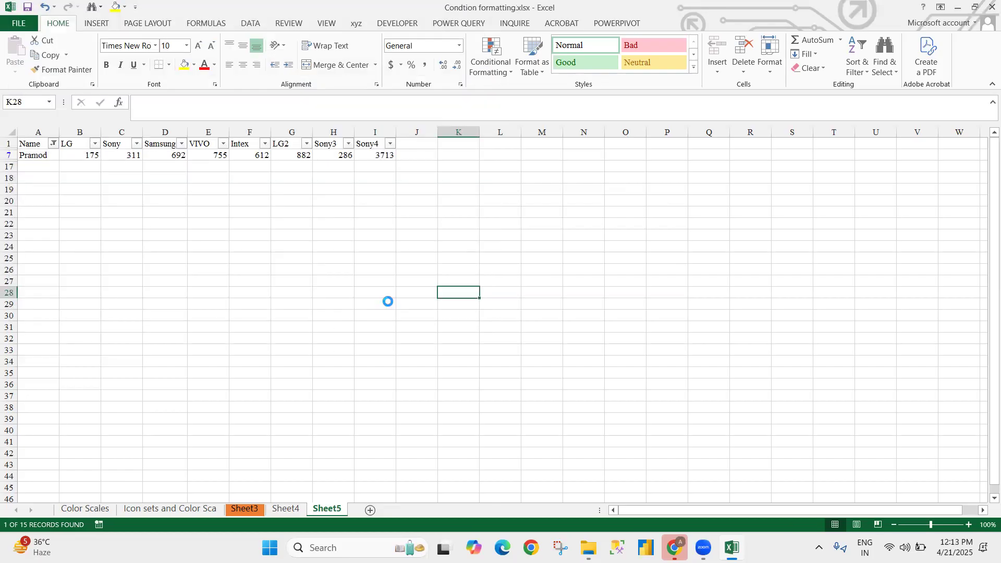
click(670, 198)
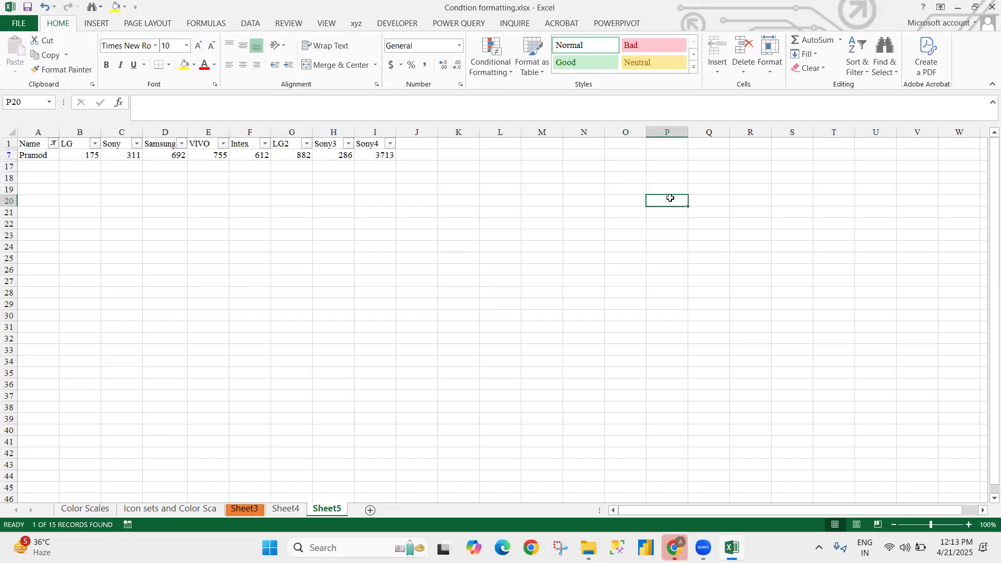